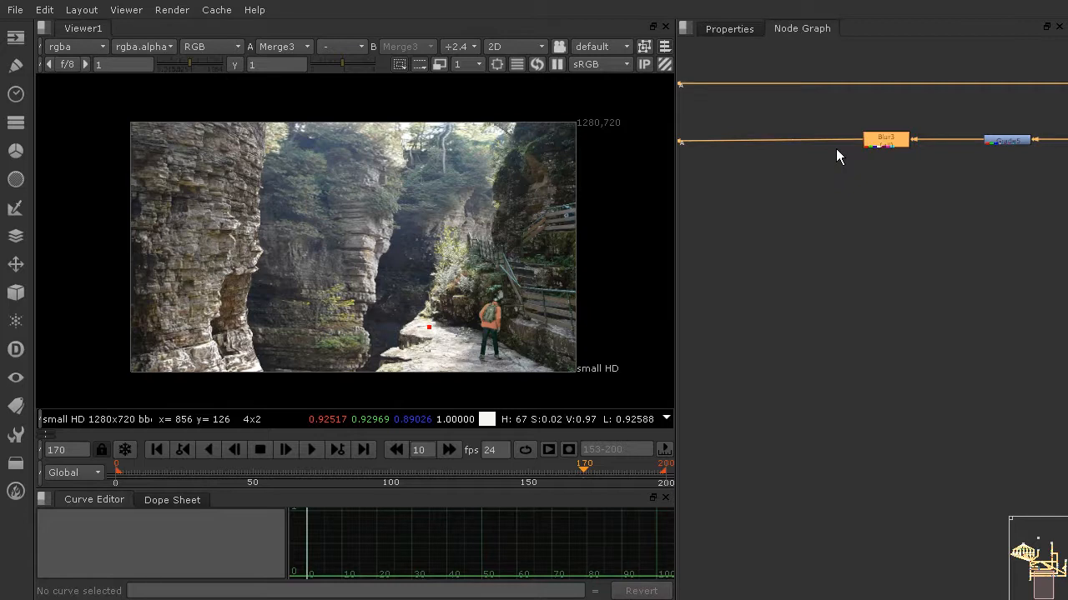
Enlarge the viewer by shrinking the Curve Editor pane and narrowing the Node Graph pane
middle_drag(857, 76, 904, 351)
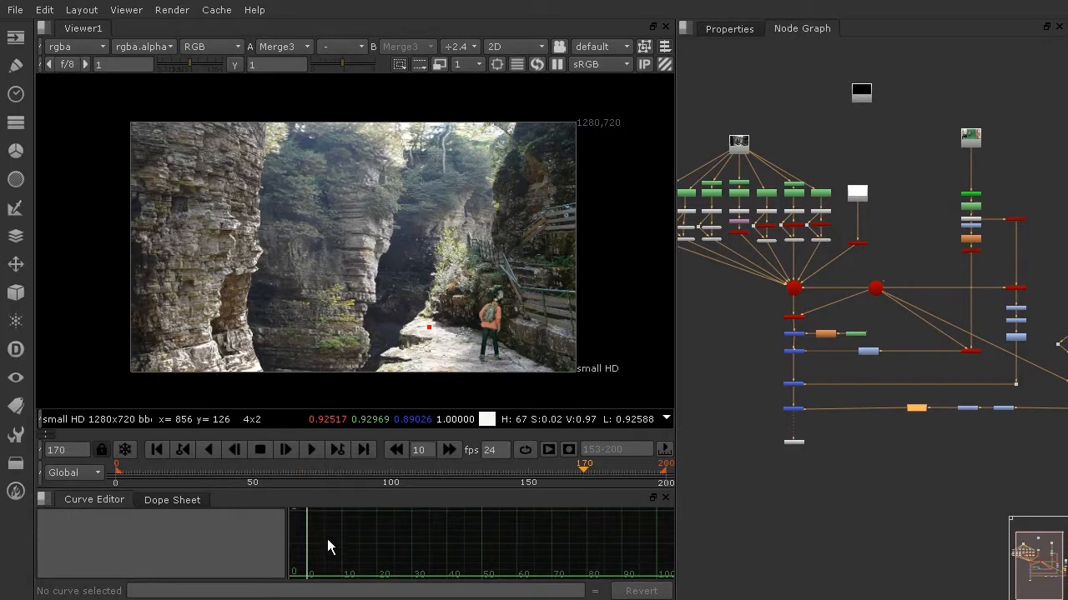
drag(343, 492, 353, 564)
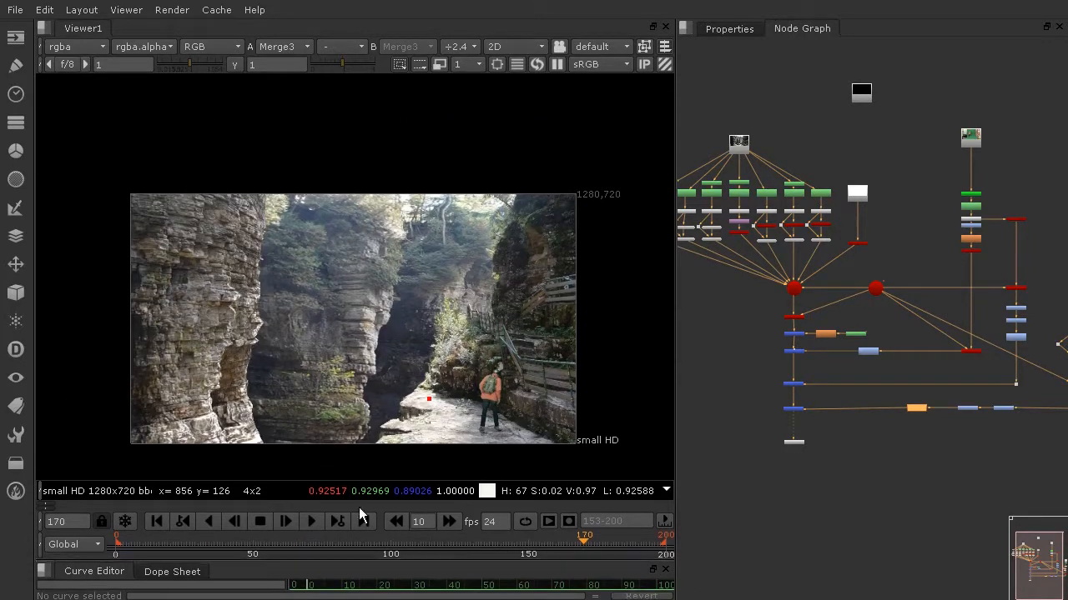
drag(674, 305, 787, 305)
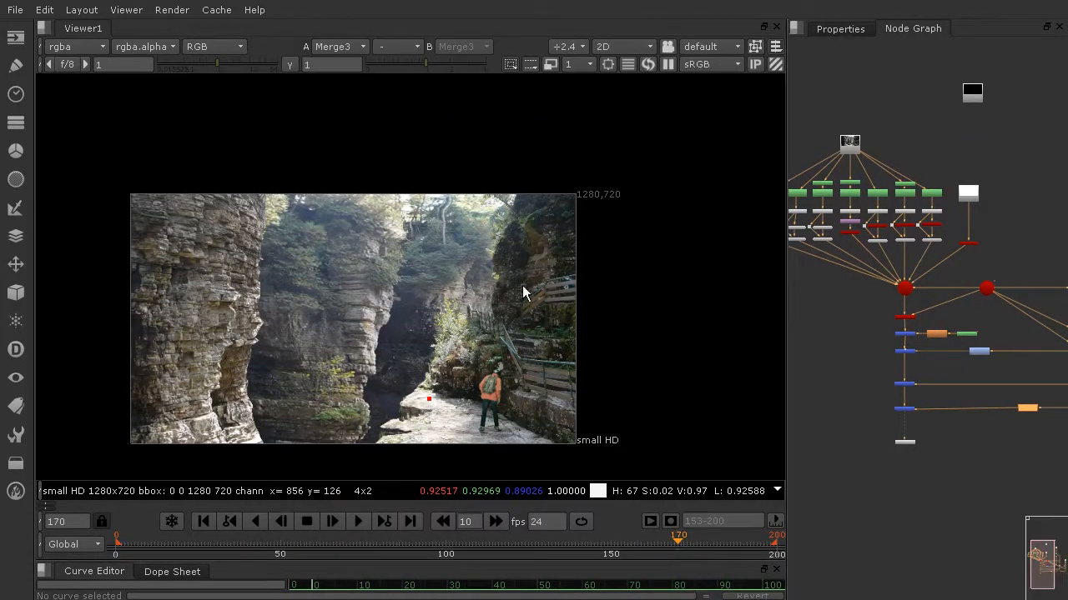
Examine the composited canyon image up close, especially the edge of the left cliff against the background
scroll(377, 319, up, 5)
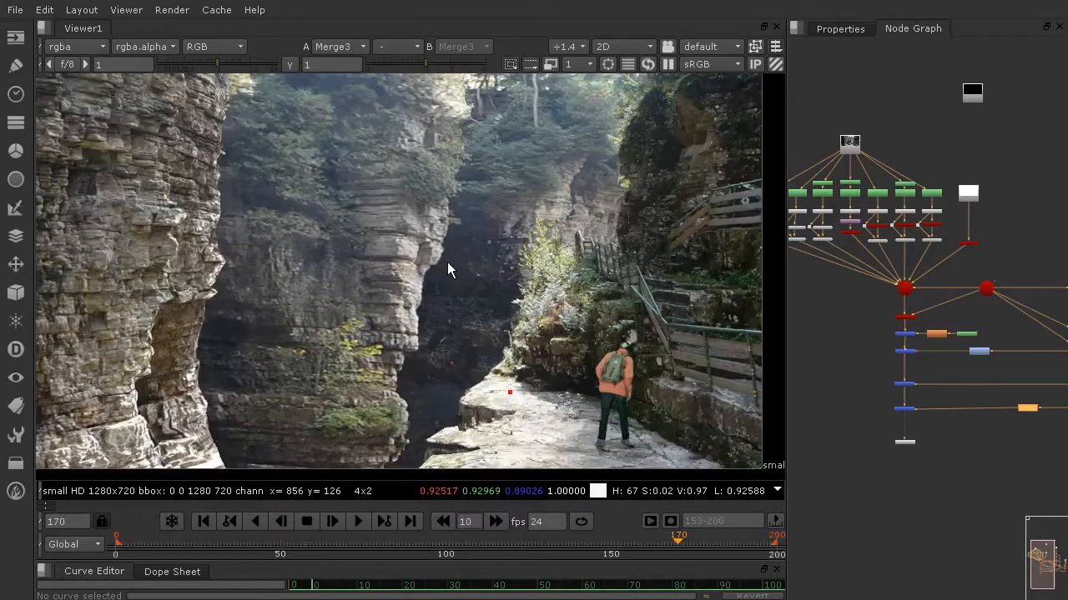
middle_drag(447, 261, 482, 264)
scroll(481, 263, down, 2)
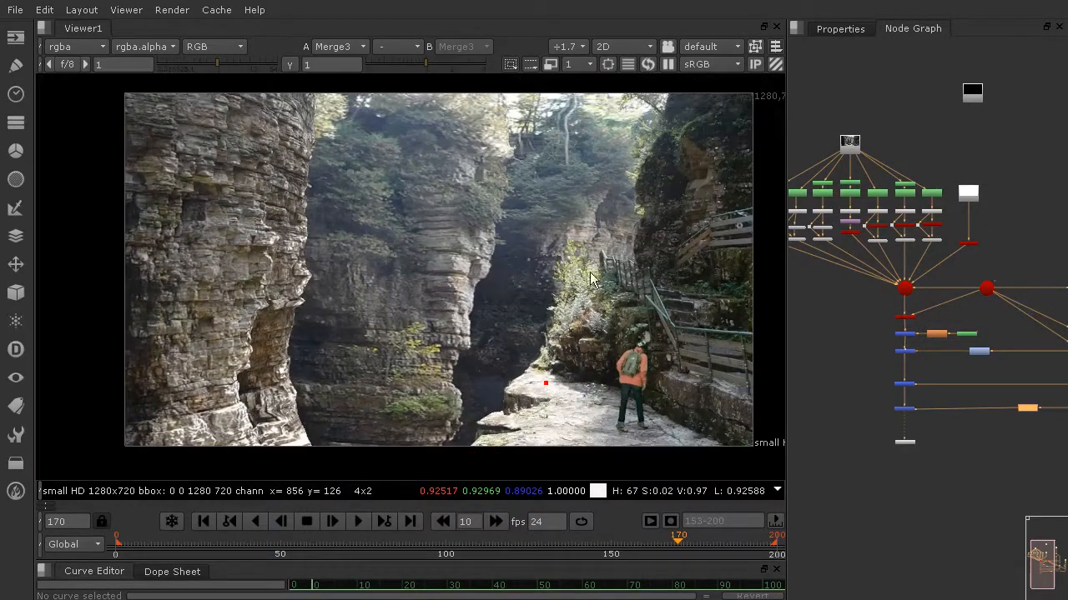
click(564, 46)
click(589, 255)
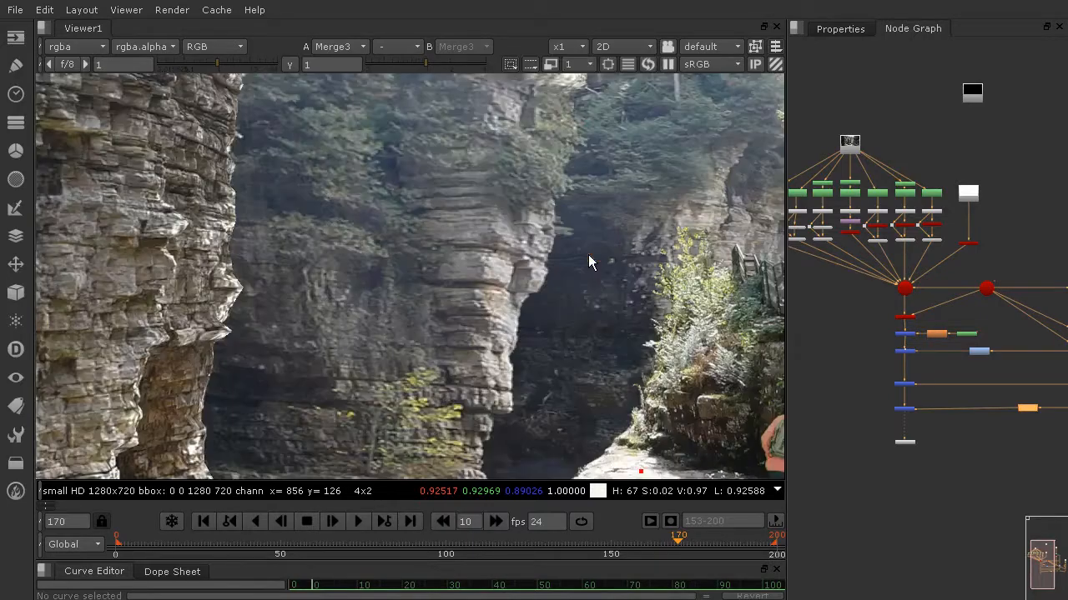
middle_drag(619, 356, 304, 188)
mouse_move(414, 213)
middle_down()
mouse_move(446, 234)
mouse_move(734, 277)
middle_up()
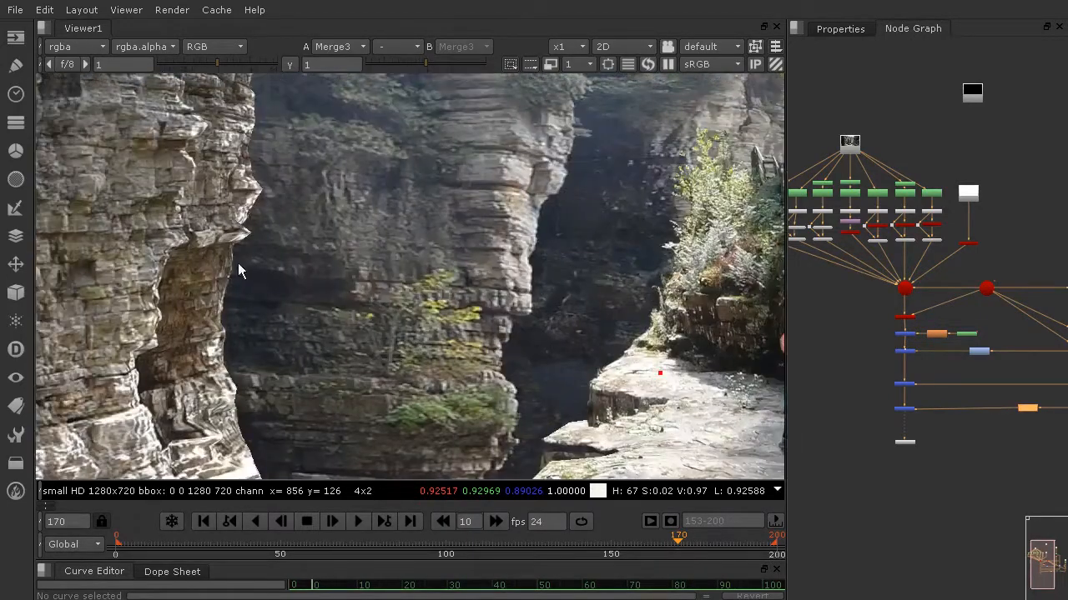
middle_drag(237, 263, 488, 276)
middle_drag(456, 223, 428, 432)
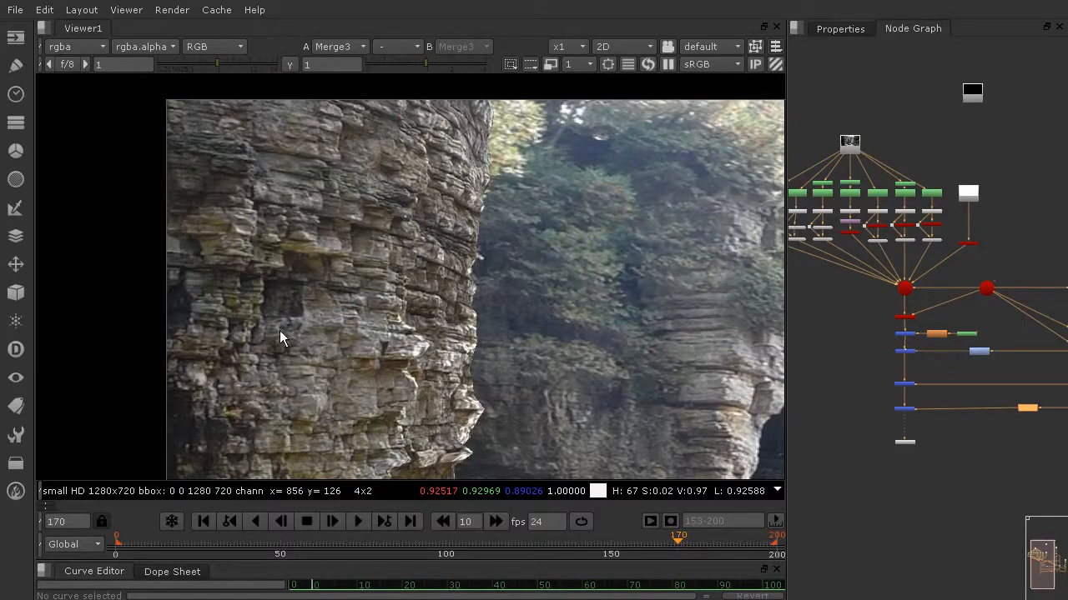
scroll(465, 258, down, 6)
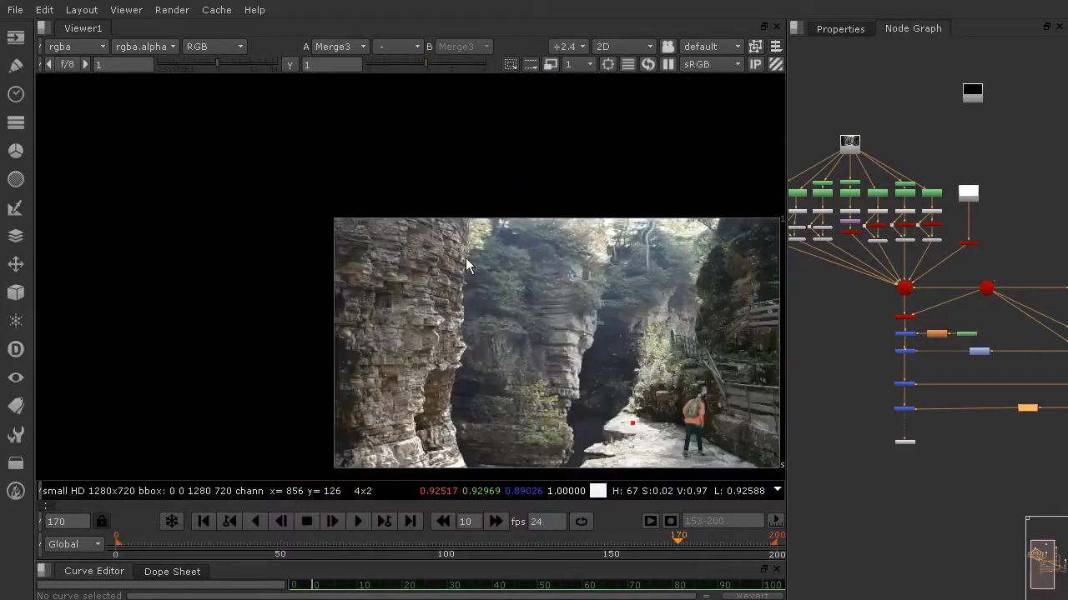
scroll(358, 267, up, 6)
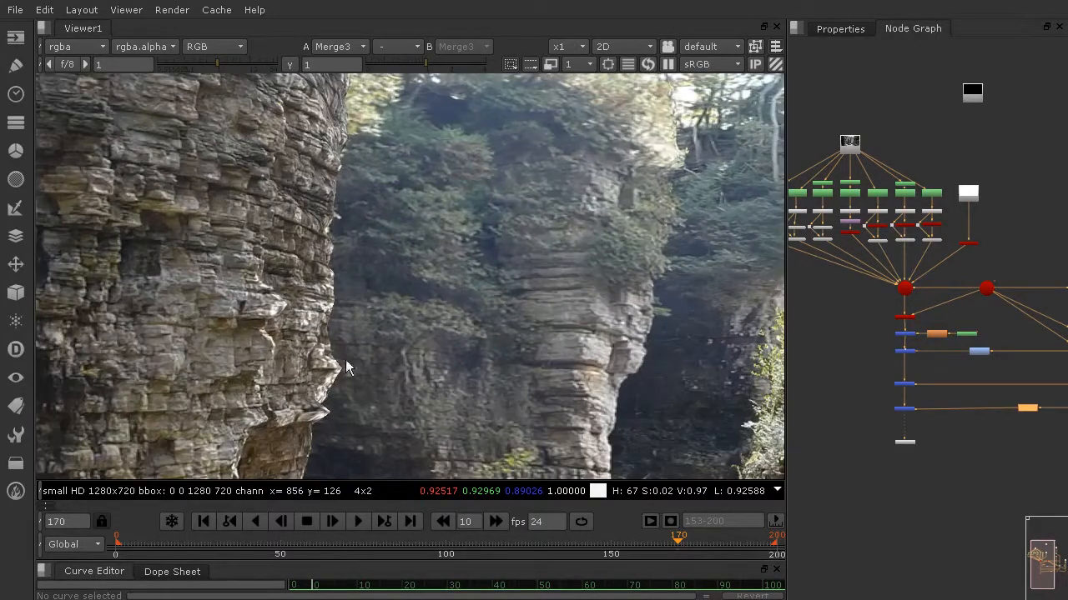
Examine the chain of Merge nodes between the main ScanlineRender and the viewer node
middle_drag(851, 325, 952, 372)
scroll(997, 342, up, 2)
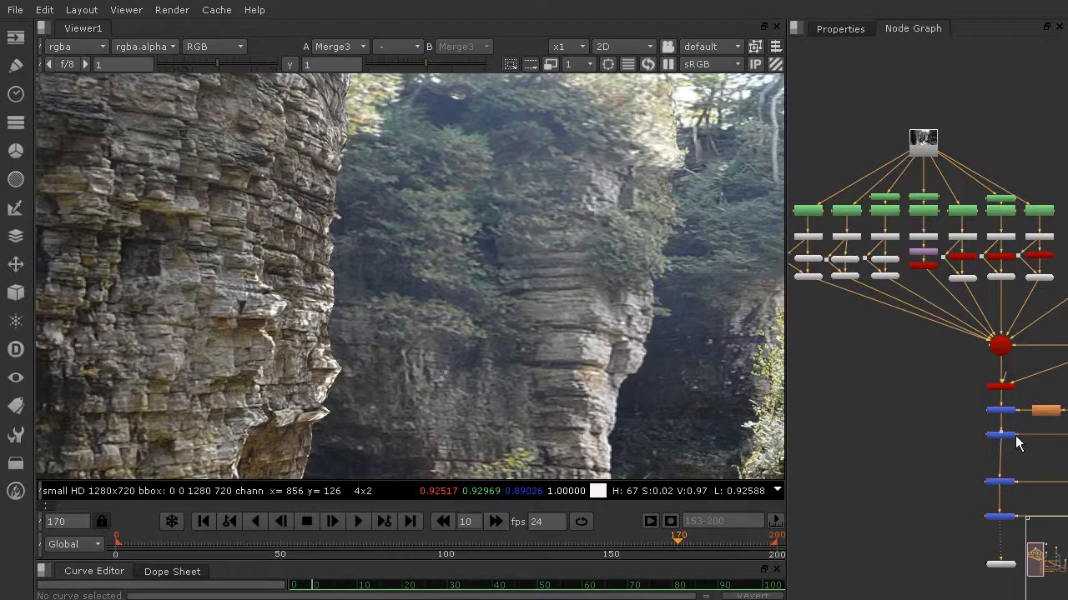
drag(1014, 436, 1012, 439)
click(1008, 482)
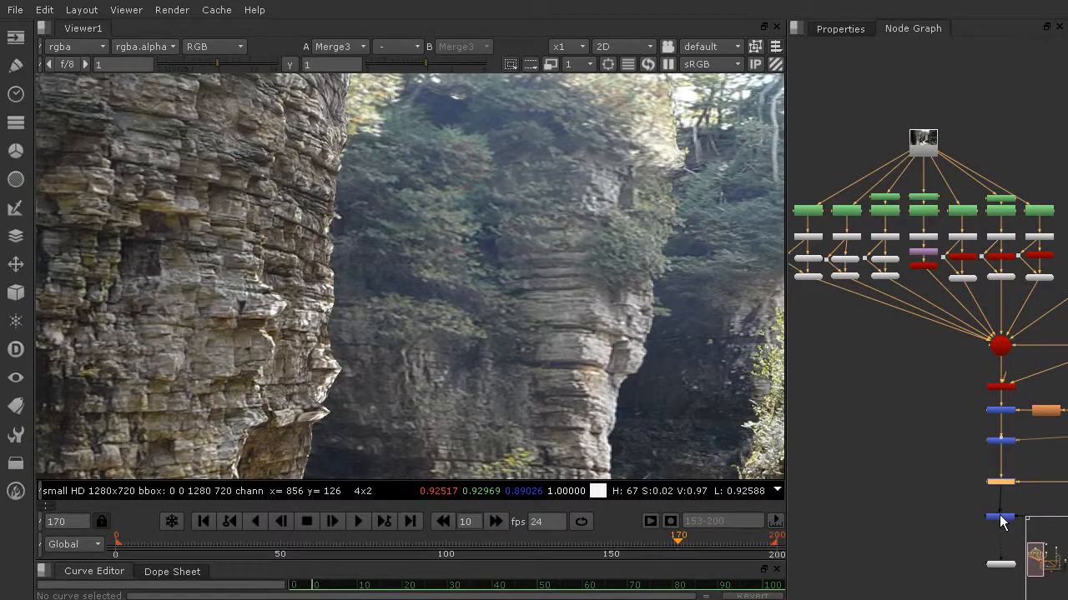
click(1001, 518)
scroll(1006, 455, up, 2)
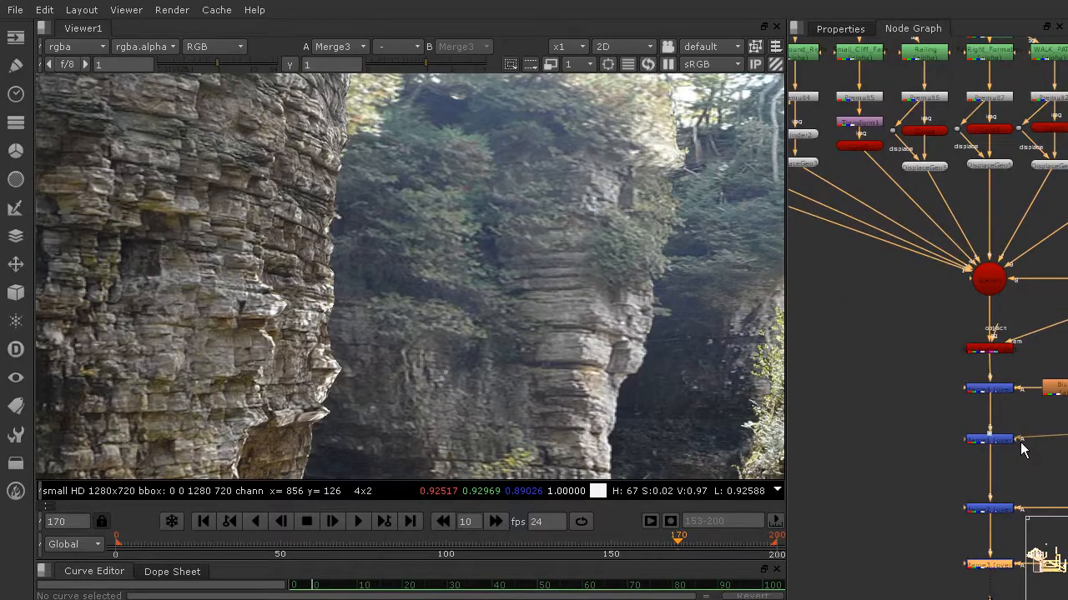
scroll(1022, 441, down, 5)
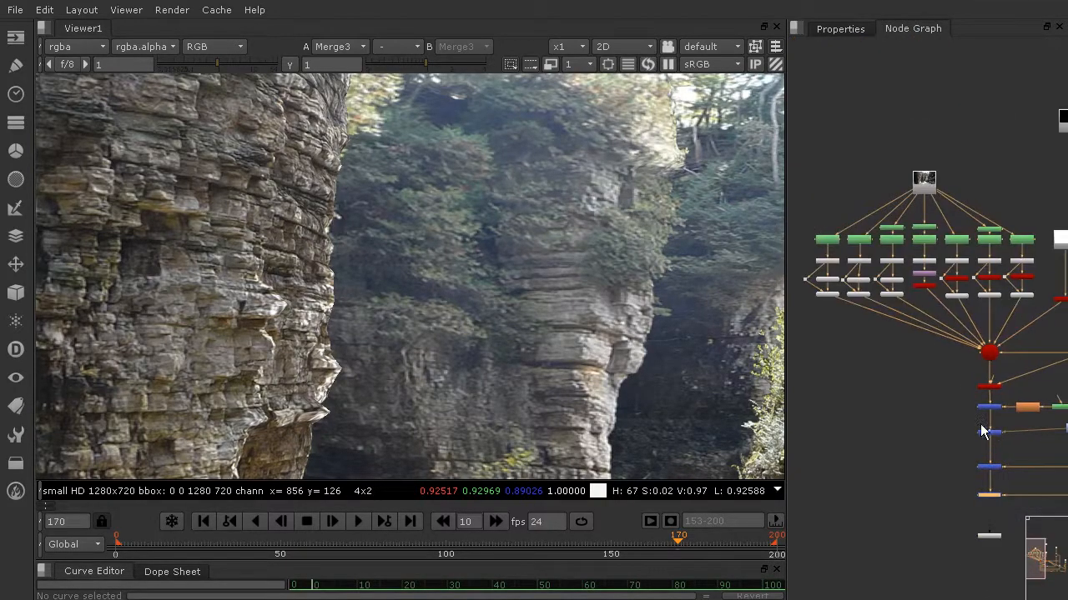
scroll(558, 311, down, 5)
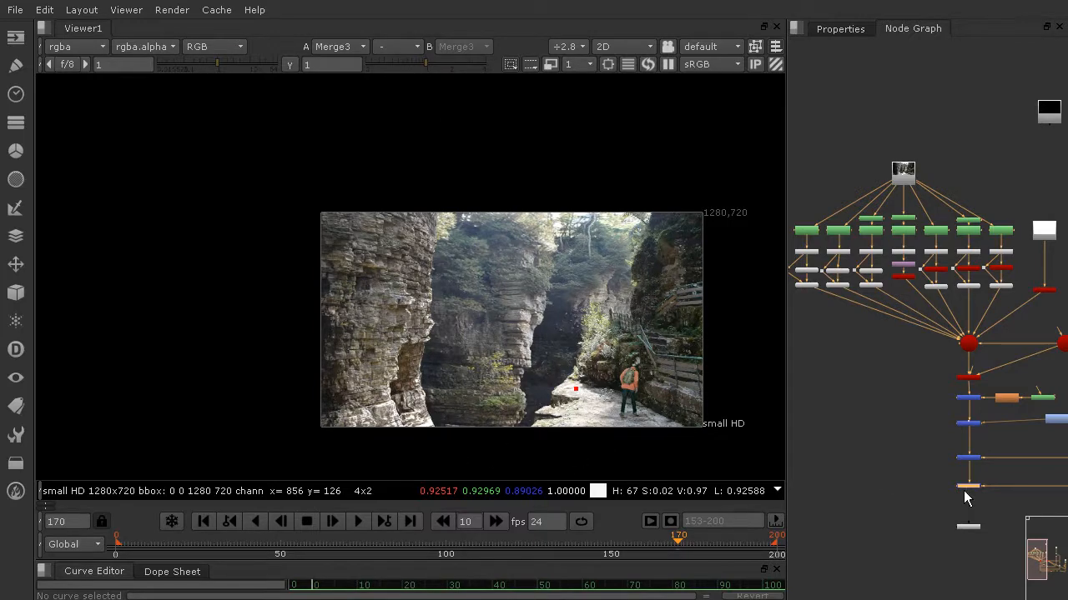
scroll(963, 491, up, 6)
scroll(968, 493, down, 8)
middle_drag(1007, 473, 1065, 450)
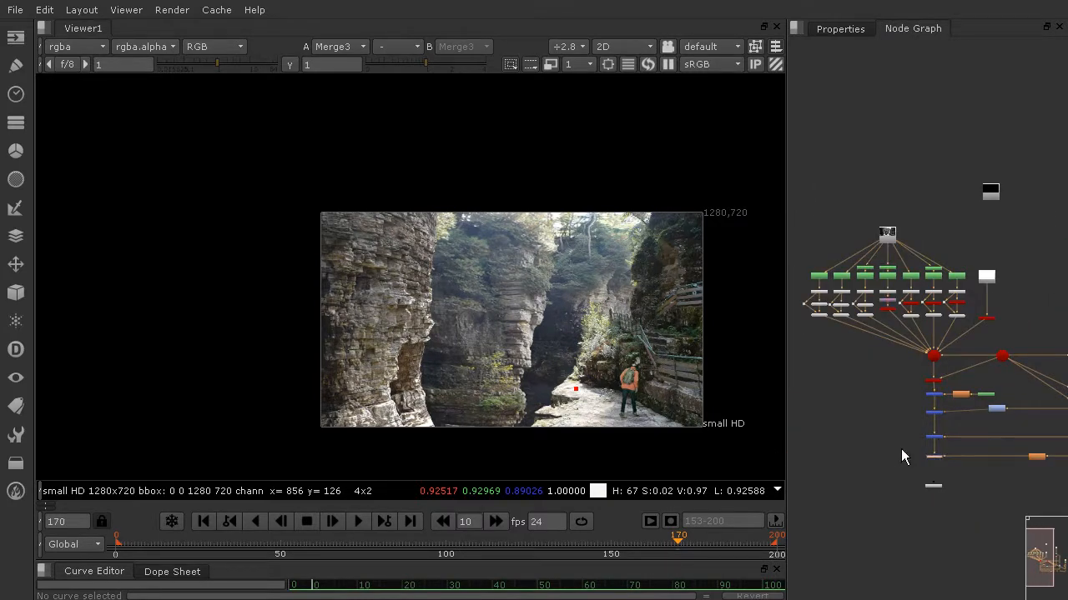
Add a Merge node and insert it in the main pipe between the last two Merge nodes above the viewer node
scroll(938, 451, up, 6)
click(884, 434)
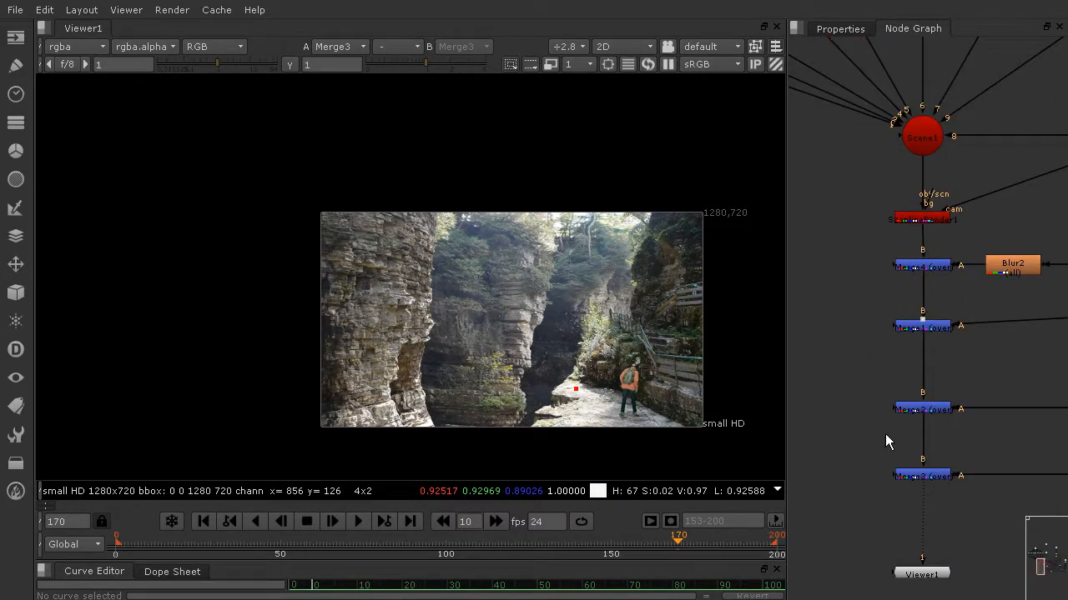
key(Tab)
text(merge)
click(839, 447)
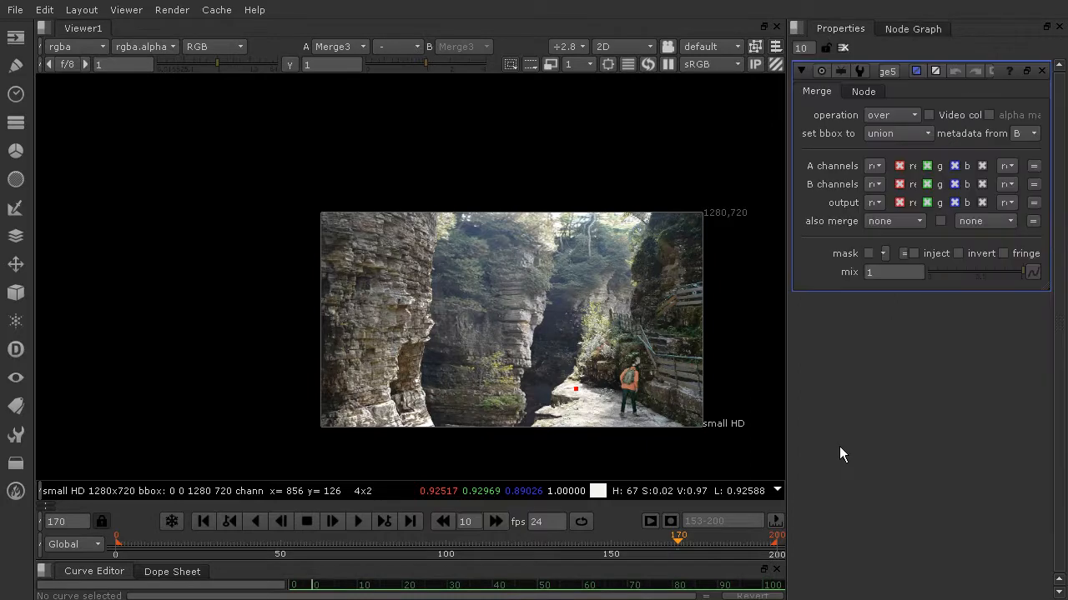
click(911, 30)
drag(884, 435, 917, 467)
Add a ScanlineRender node and place it in the empty space below the left geometry columns
scroll(883, 435, down, 3)
middle_drag(860, 426, 973, 449)
click(930, 328)
key(Tab)
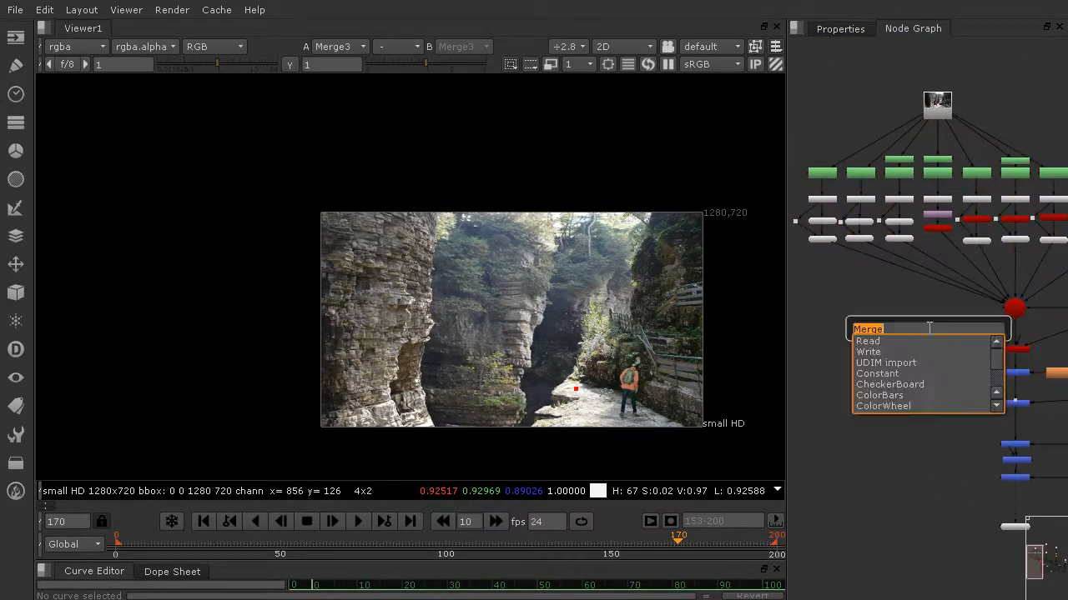
text(sc)
click(891, 372)
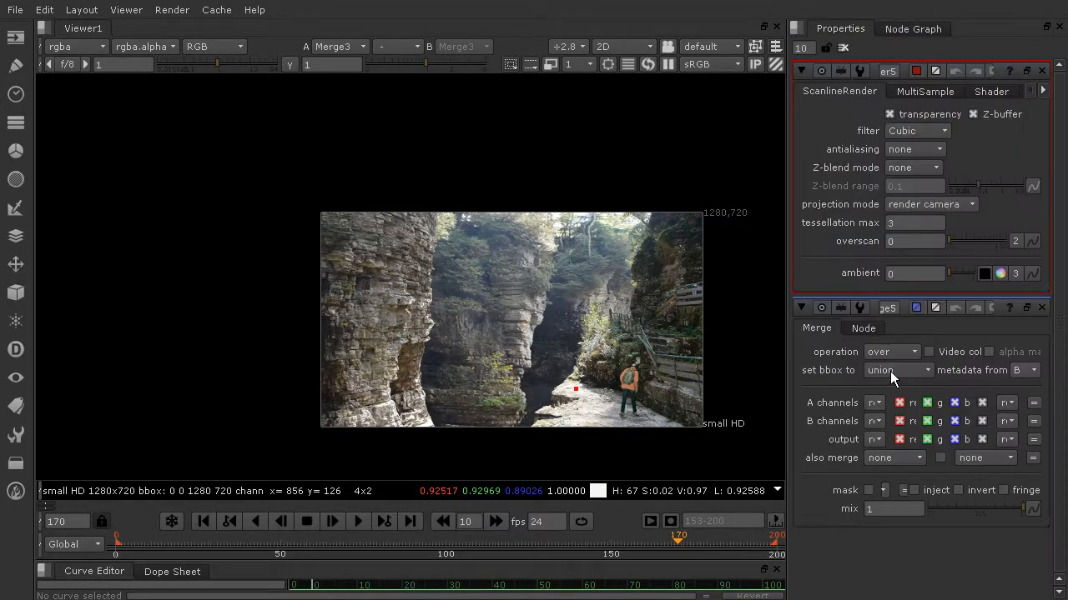
click(905, 30)
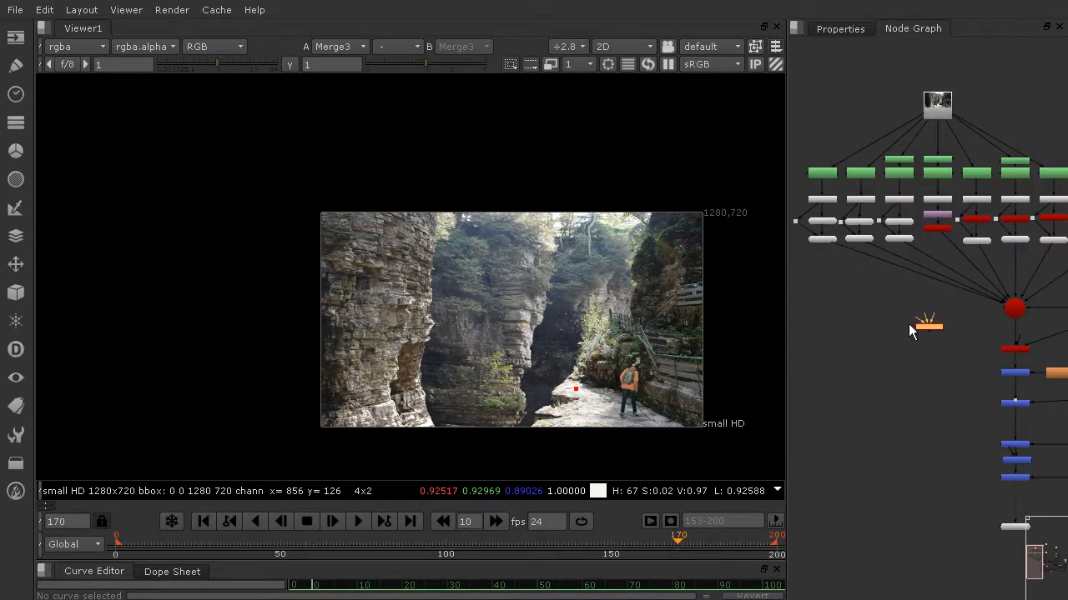
drag(932, 330, 881, 332)
Detach DisplaceGeo1 from the main scene and connect it to the new ScanlineRender's obj/scn input
scroll(834, 255, up, 6)
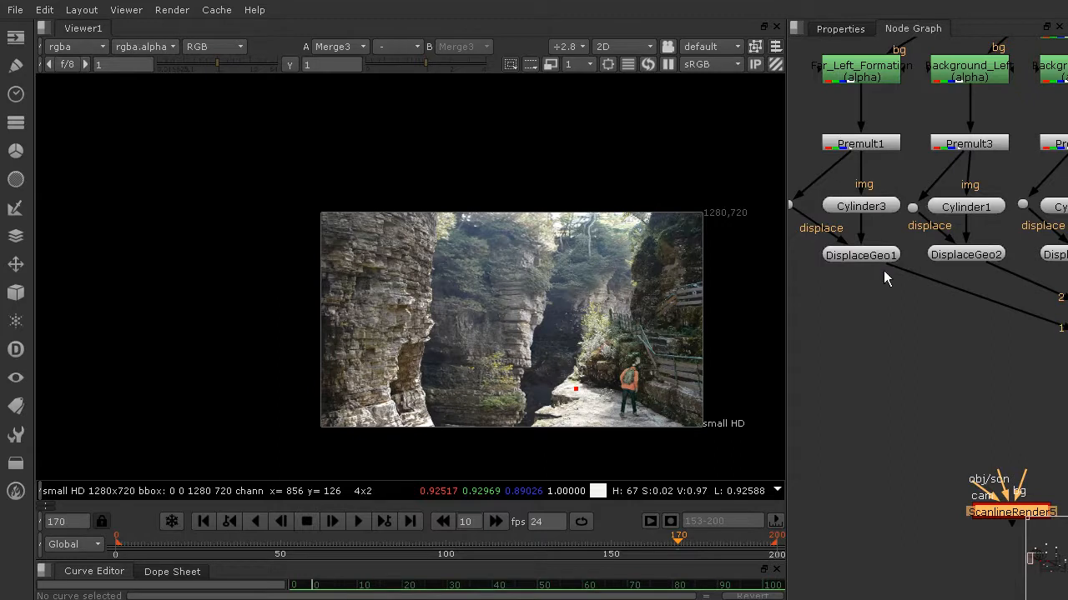
drag(891, 265, 889, 371)
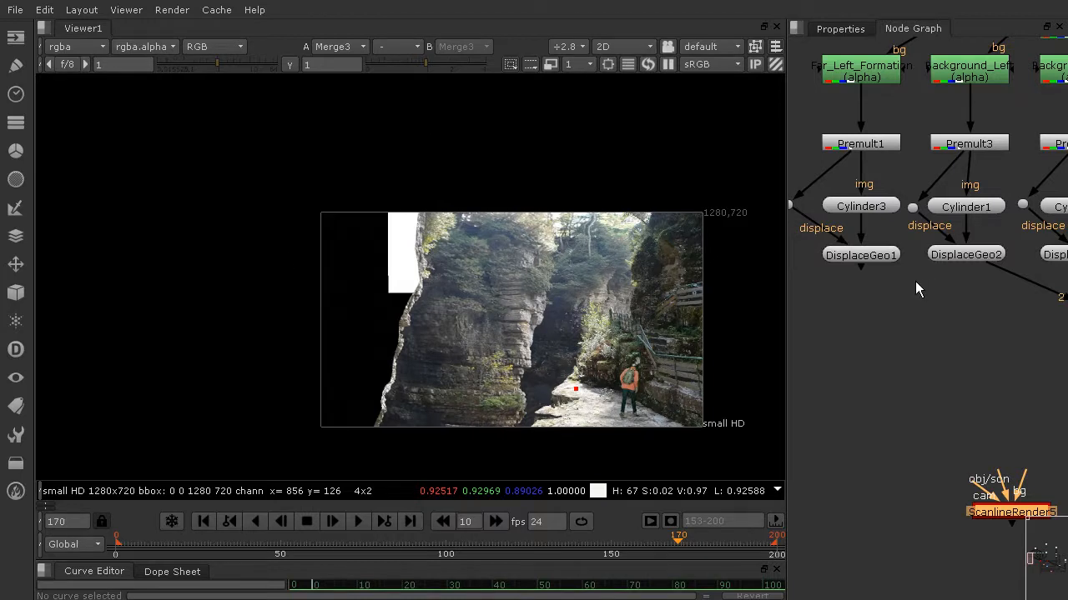
drag(859, 266, 998, 518)
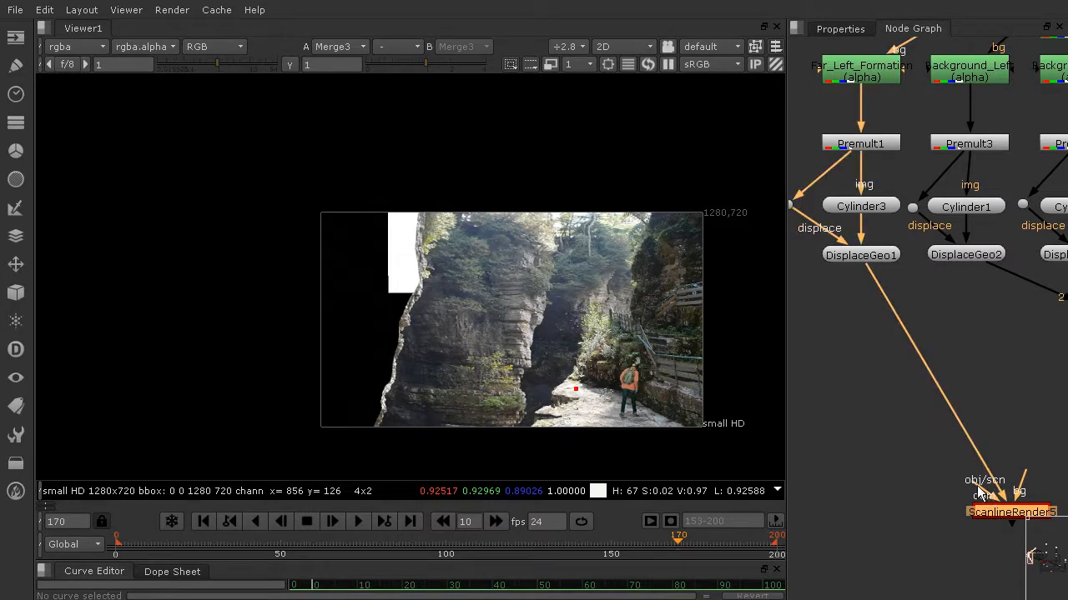
Connect the new ScanlineRender's cam input to the round camera node and align the render node directly beneath DisplaceGeo1
middle_drag(1034, 455, 835, 450)
scroll(974, 433, down, 8)
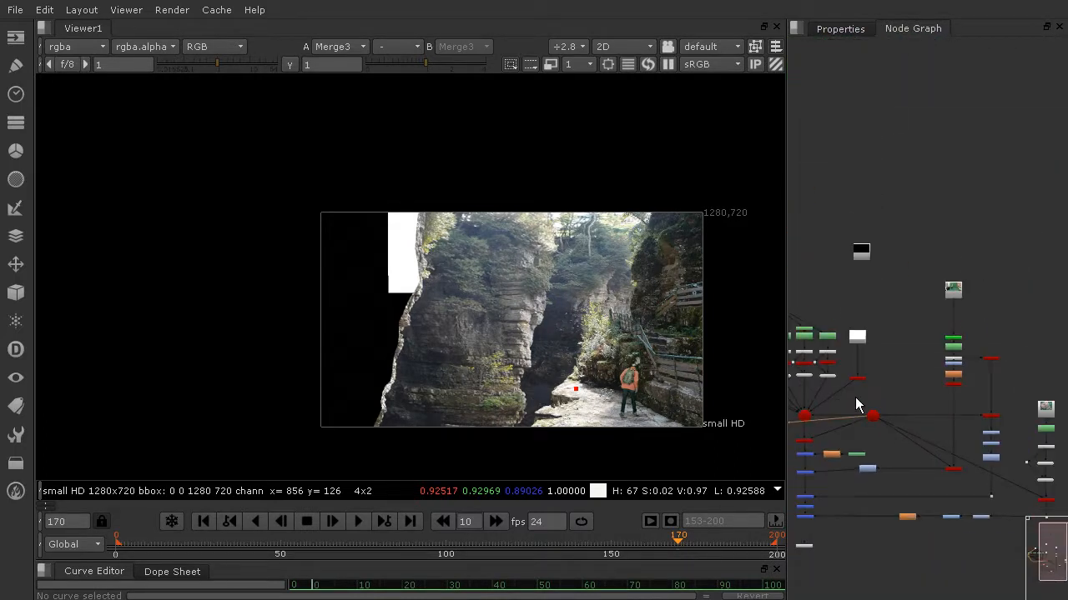
middle_drag(976, 380, 981, 379)
drag(974, 395, 979, 407)
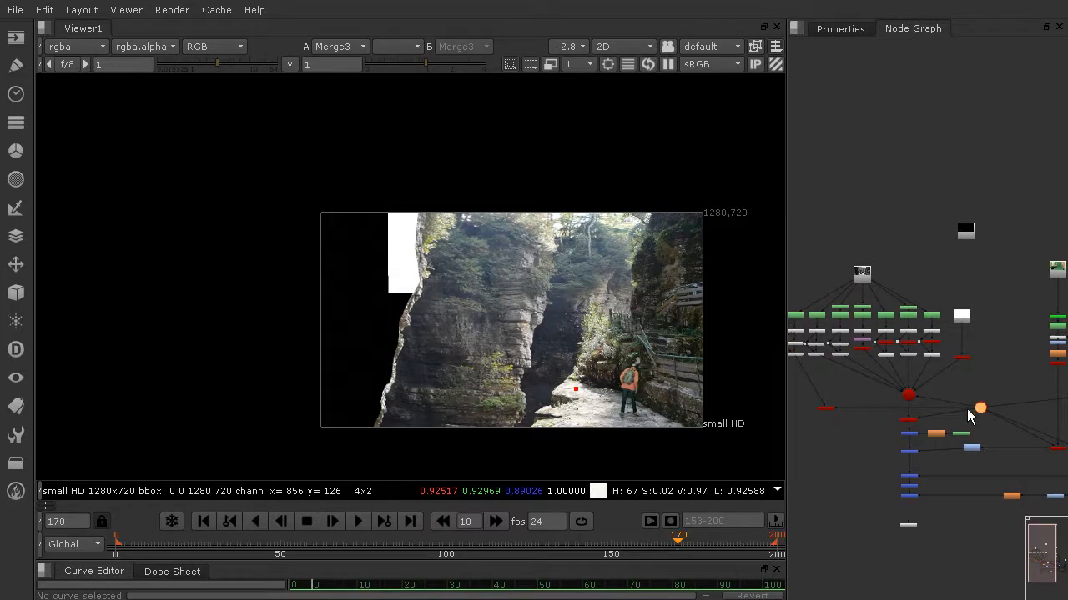
scroll(901, 426, down, 1)
scroll(901, 432, up, 2)
drag(876, 377, 835, 376)
scroll(850, 400, up, 2)
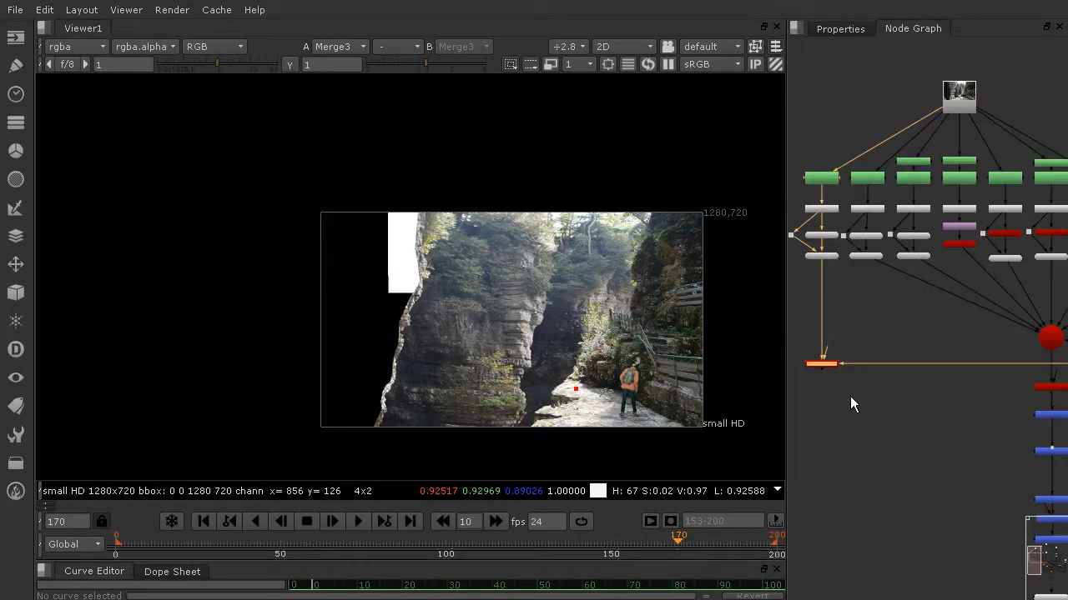
Connect the new Merge's A input to the new ScanlineRender and route the pipe through a dot at a right angle
drag(1042, 506, 832, 365)
scroll(873, 356, up, 3)
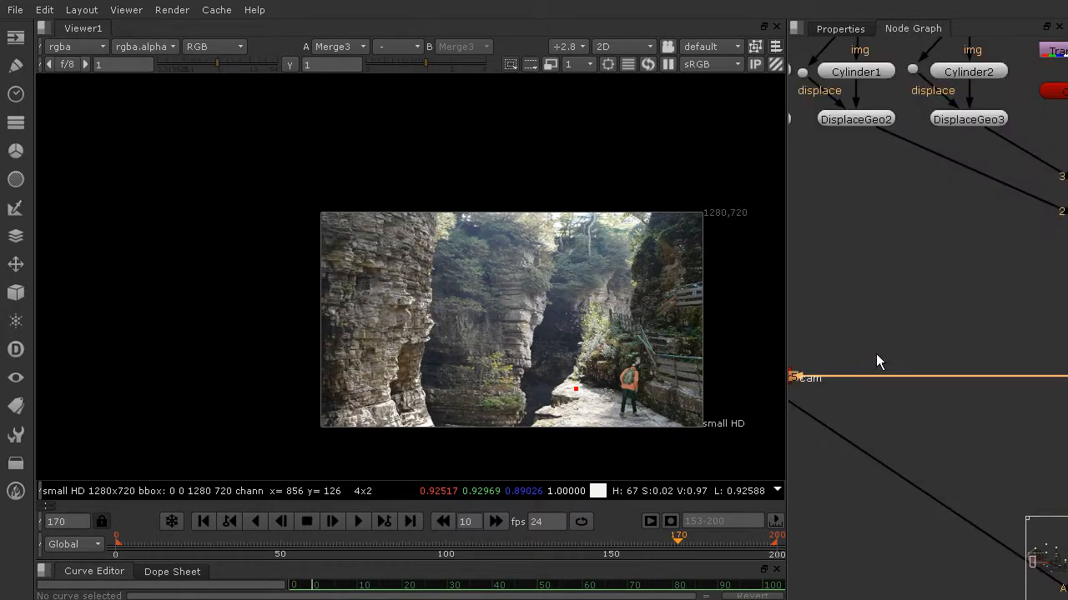
scroll(980, 366, down, 6)
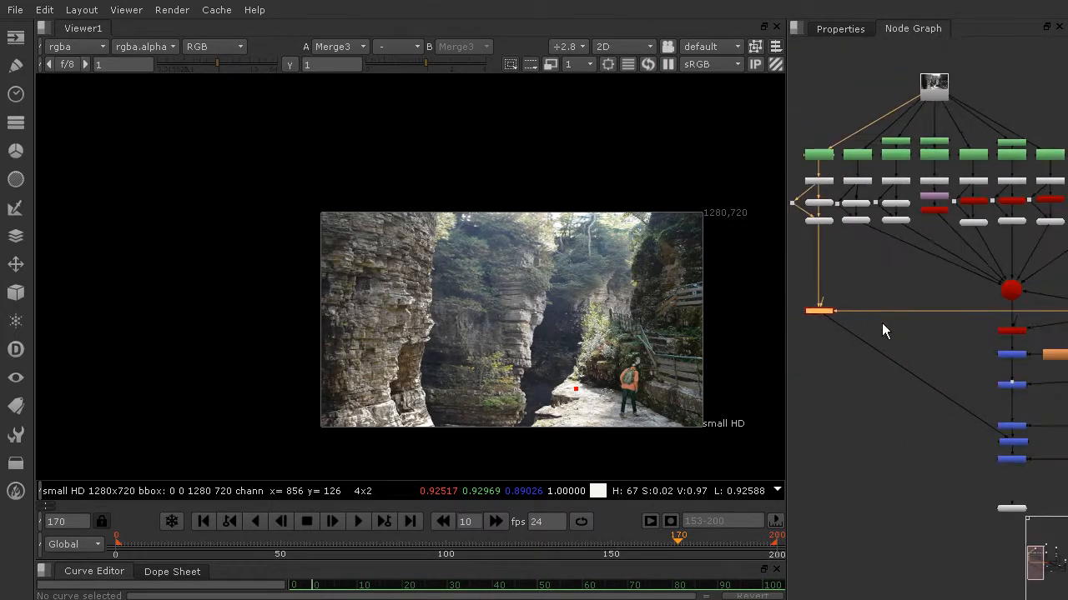
ctrl+drag(914, 377, 819, 446)
click(890, 509)
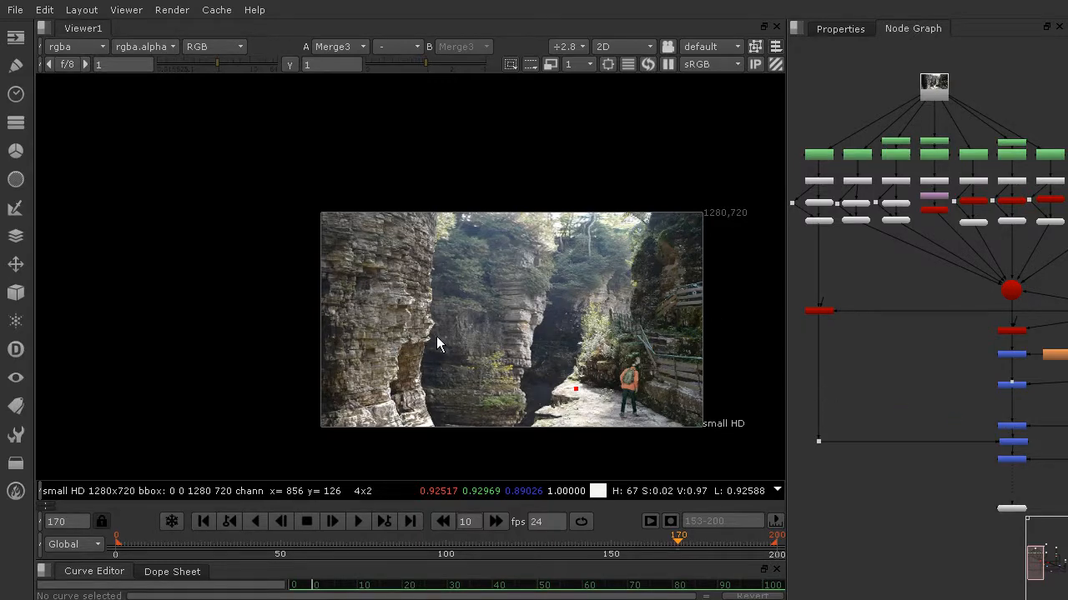
Add a Blur node and insert it directly below the left cliff's ScanlineRender, on the pipe leading to the merge
scroll(437, 336, up, 3)
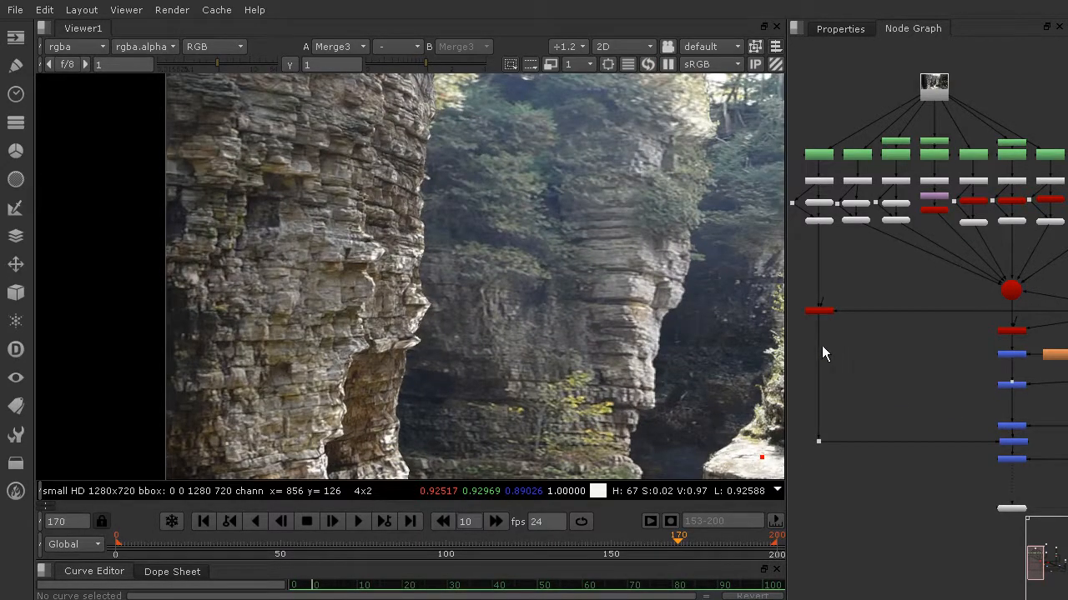
scroll(826, 313, up, 3)
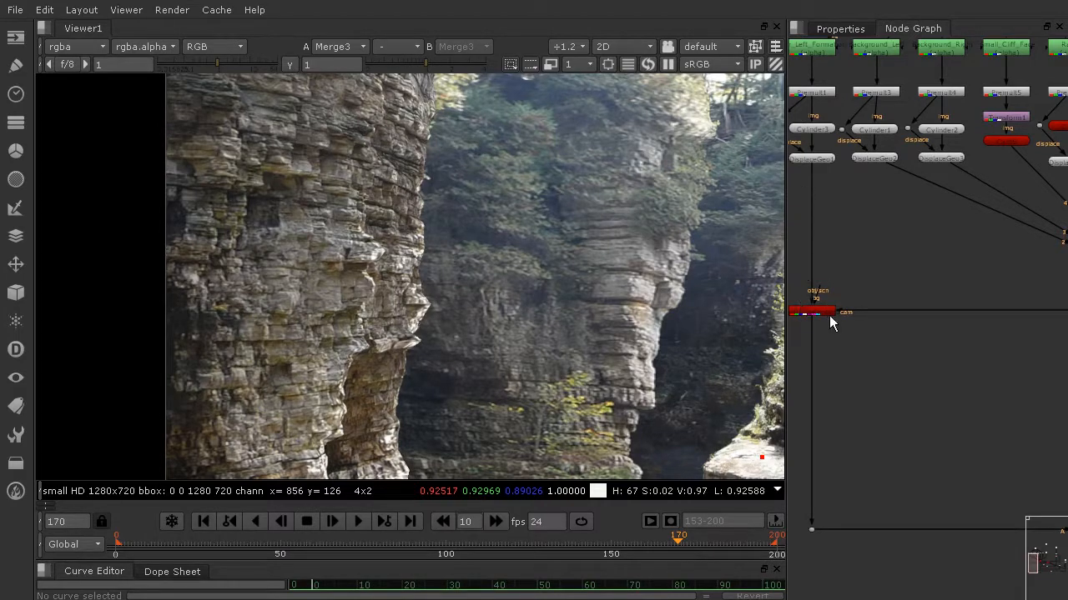
scroll(846, 362, down, 5)
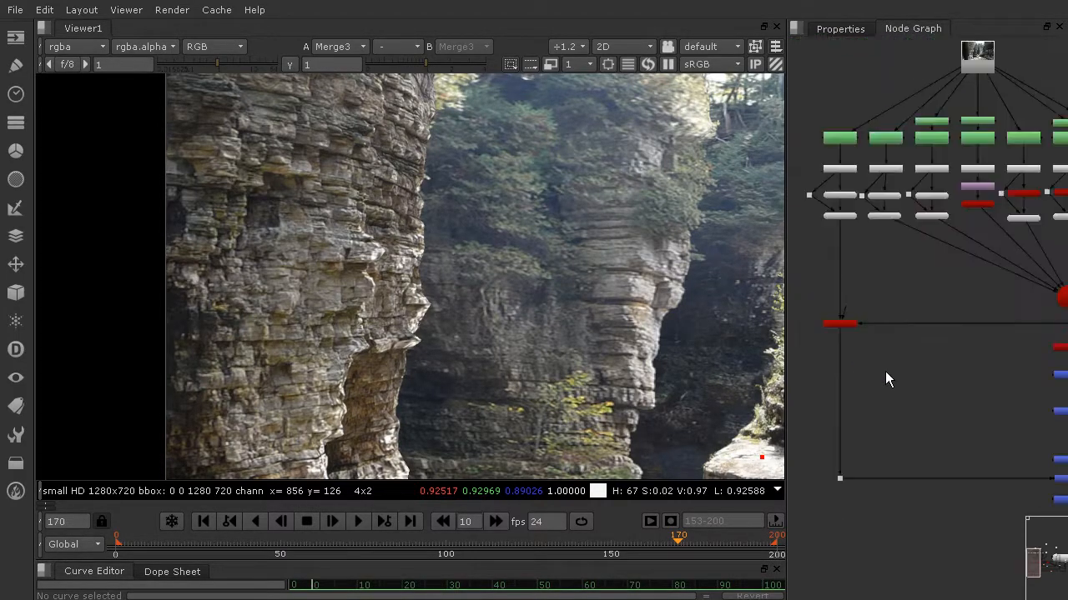
scroll(905, 372, up, 8)
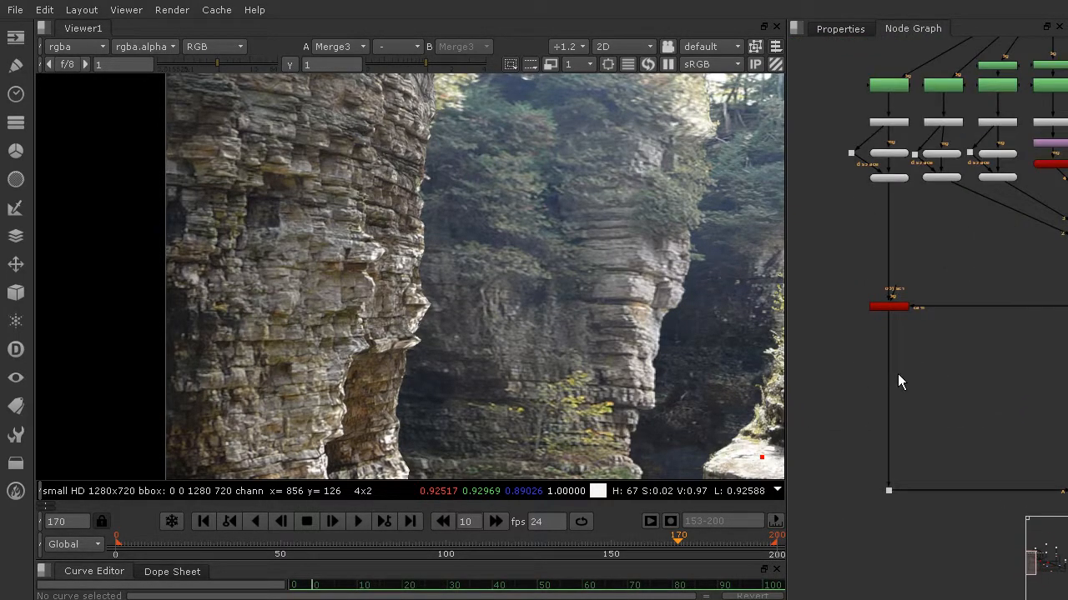
key(Tab)
text(bl)
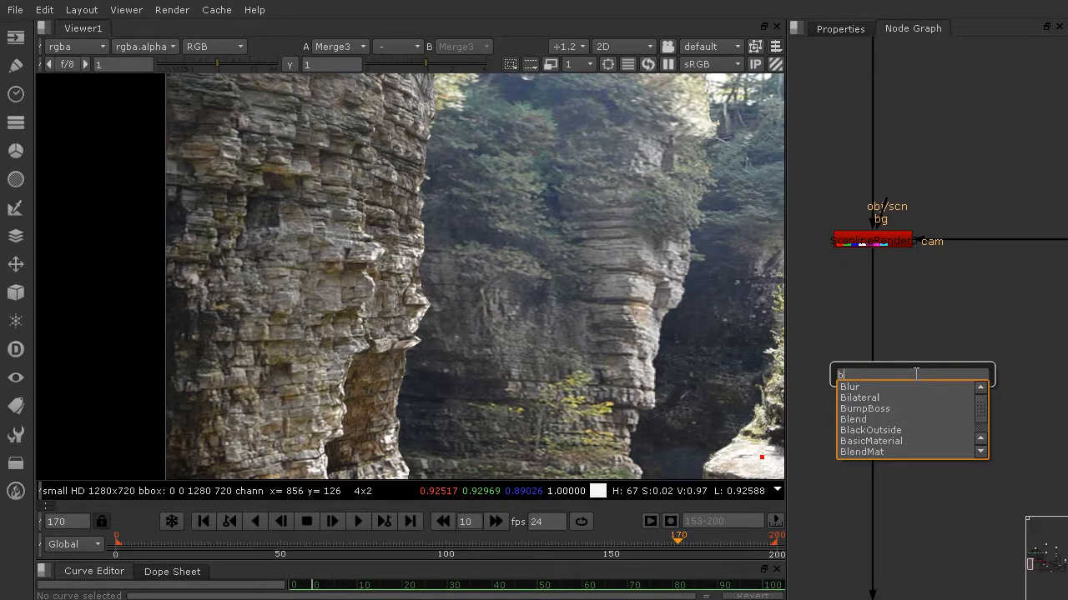
click(854, 388)
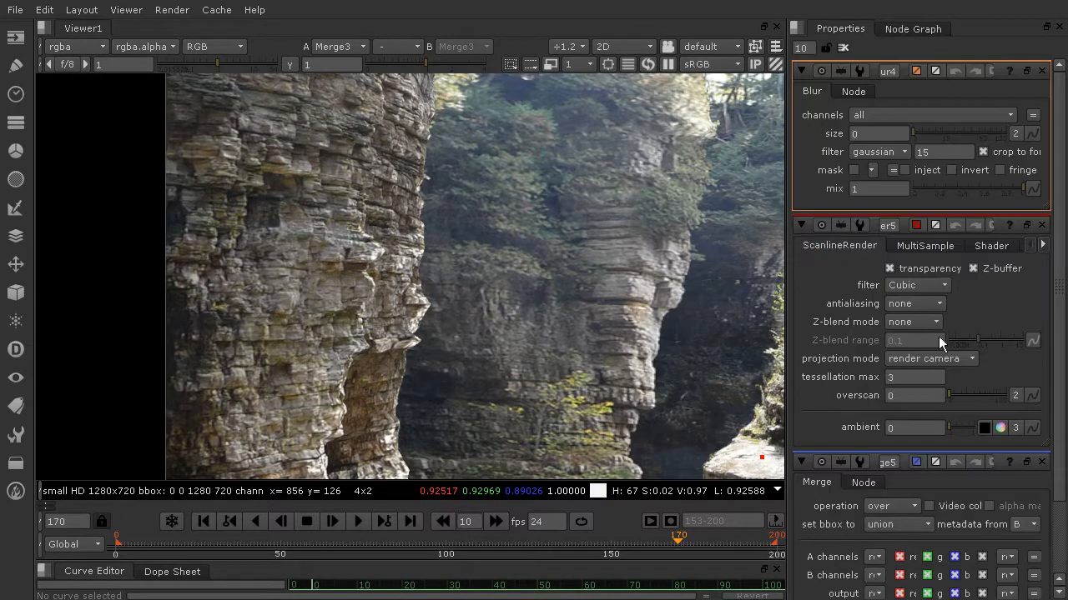
click(907, 30)
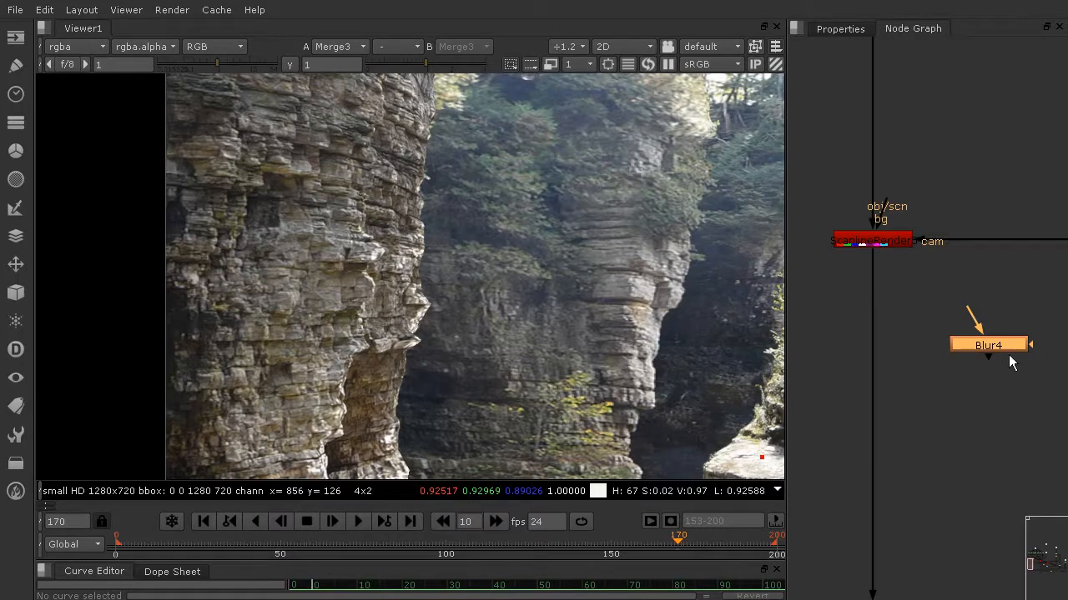
drag(997, 345, 879, 349)
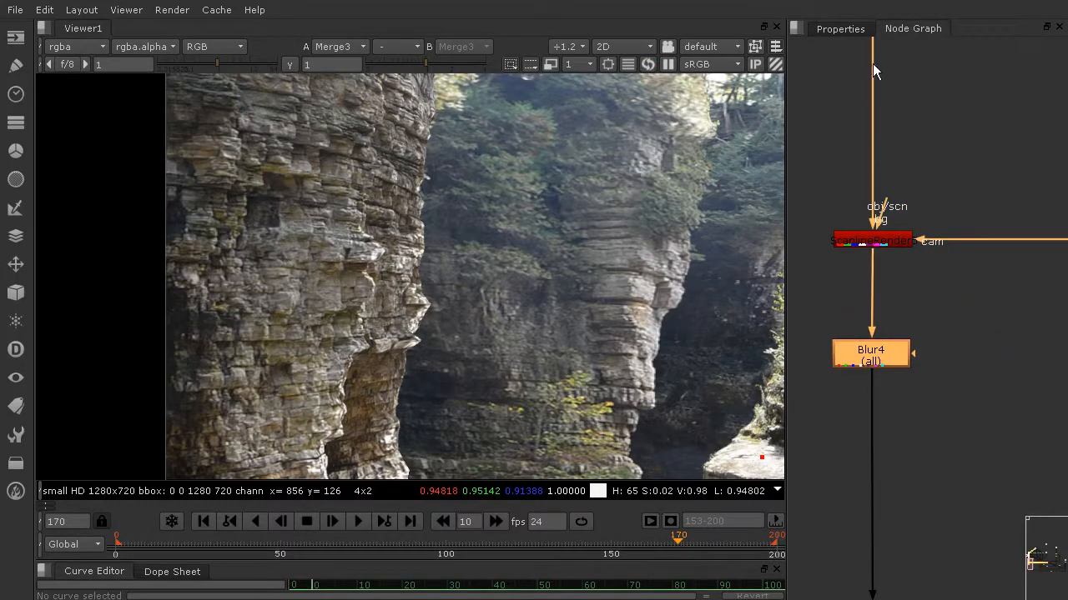
Try a size of 4.5 on the left cliff's Blur and check it against the full composite
click(845, 32)
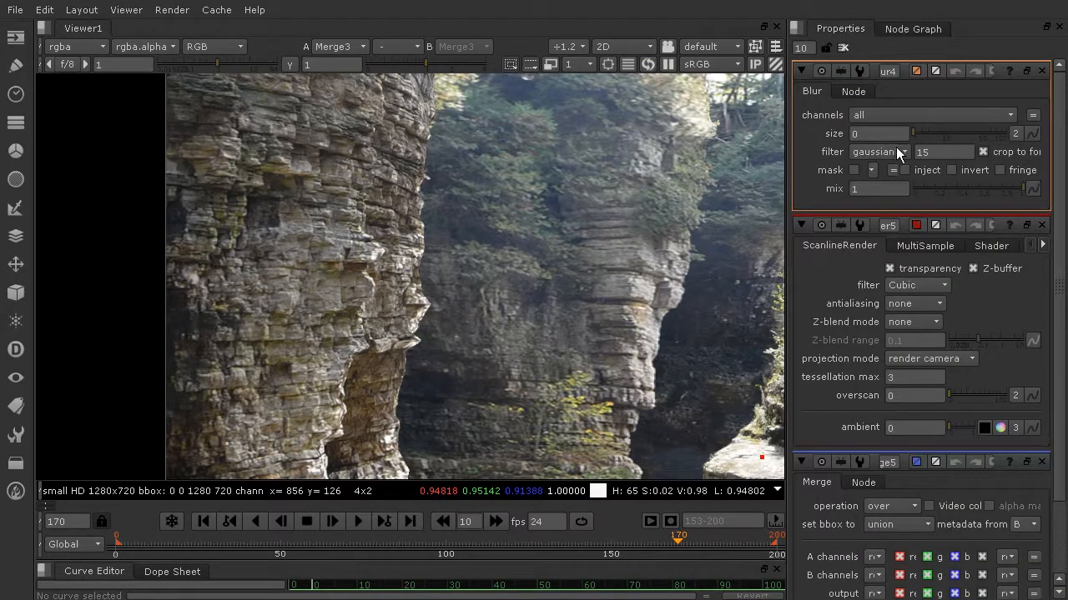
drag(913, 135, 927, 135)
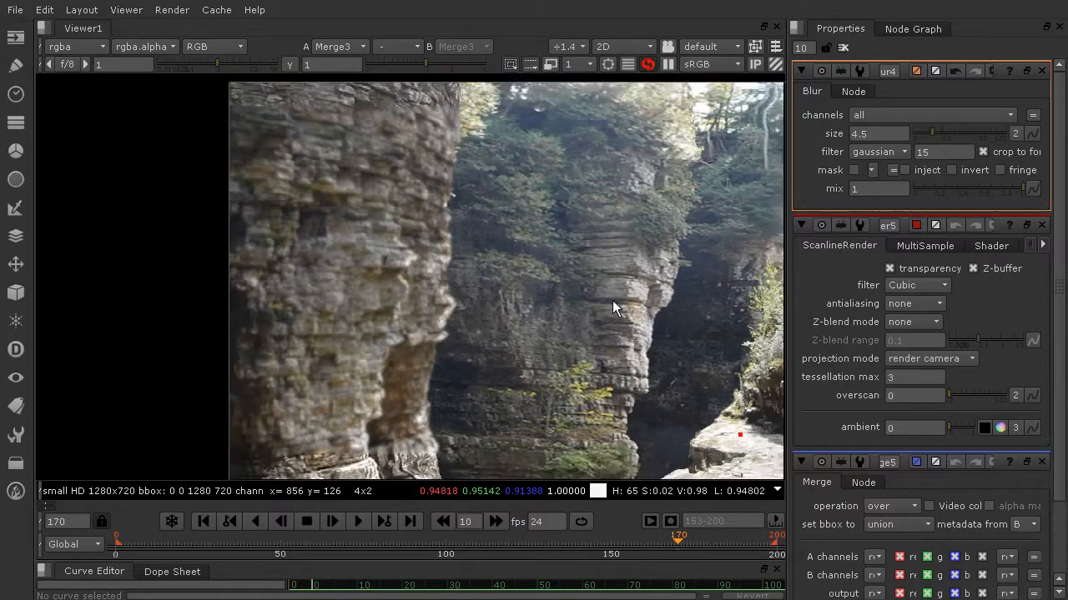
scroll(612, 307, down, 3)
scroll(569, 310, up, 3)
scroll(568, 309, down, 2)
middle_drag(554, 310, 376, 307)
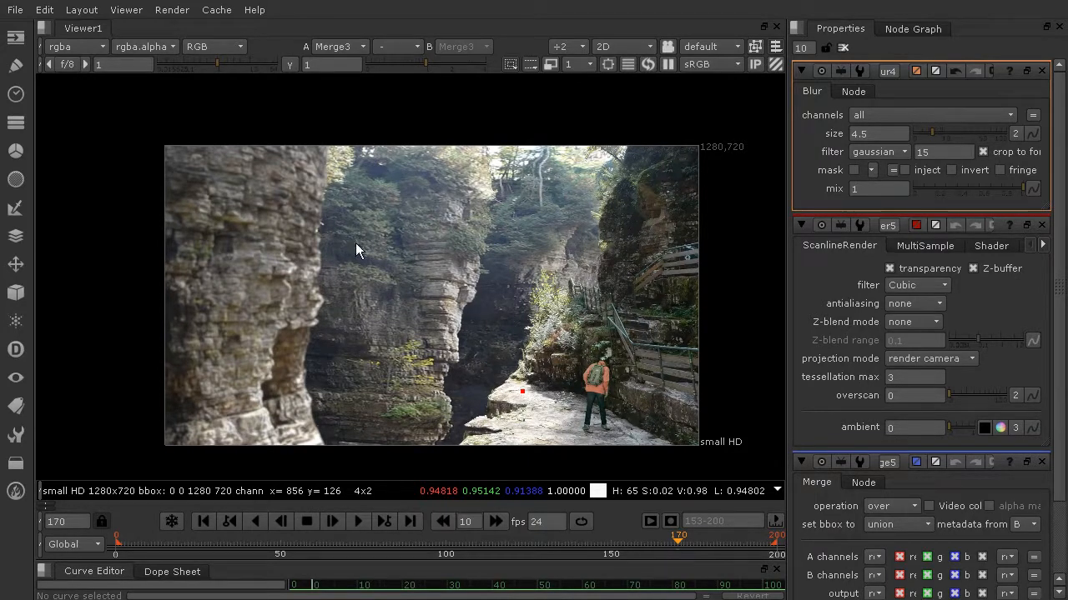
Set the left cliff Blur's size to 1, check the cliff edge up close, and raise the size to 1.5
double_click(864, 135)
text(1)
key(Return)
scroll(388, 297, up, 5)
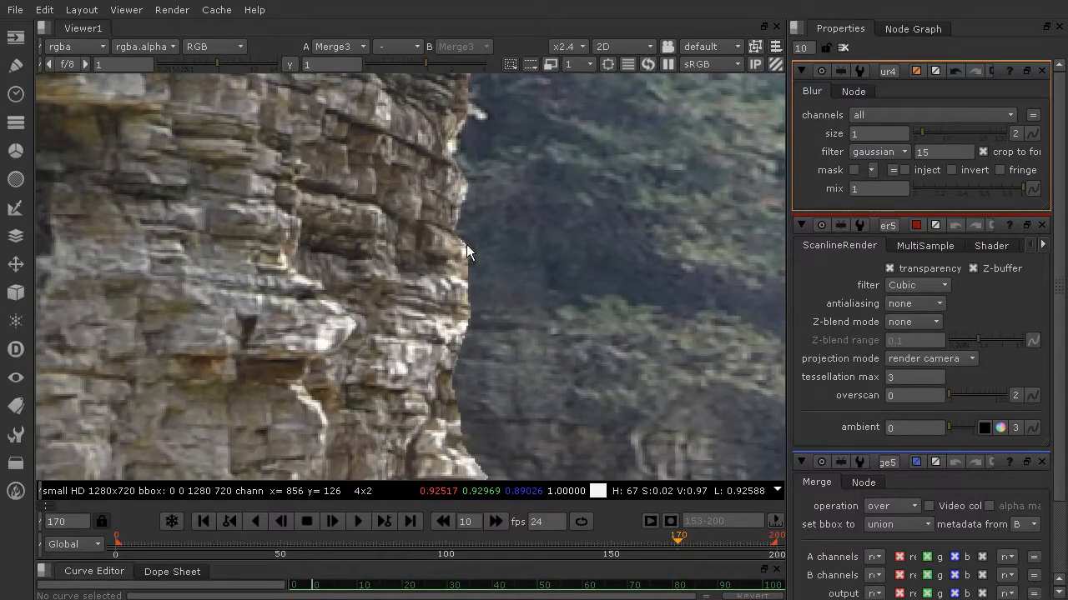
click(867, 133)
text(.5)
key(Return)
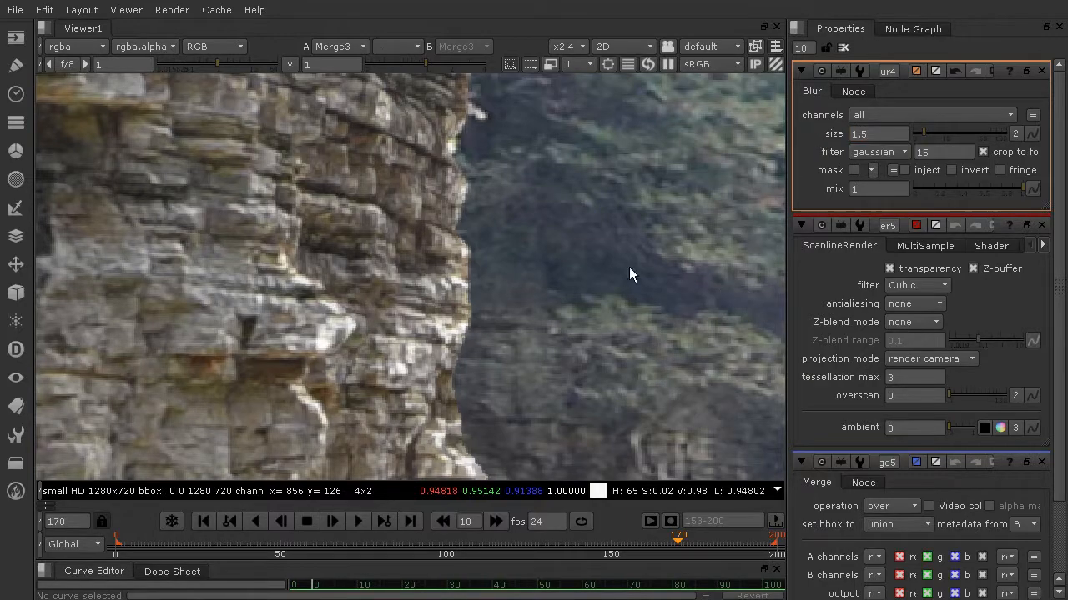
Examine the softened left cliff against the background cliffs, both in the full frame and close up
scroll(610, 232, down, 8)
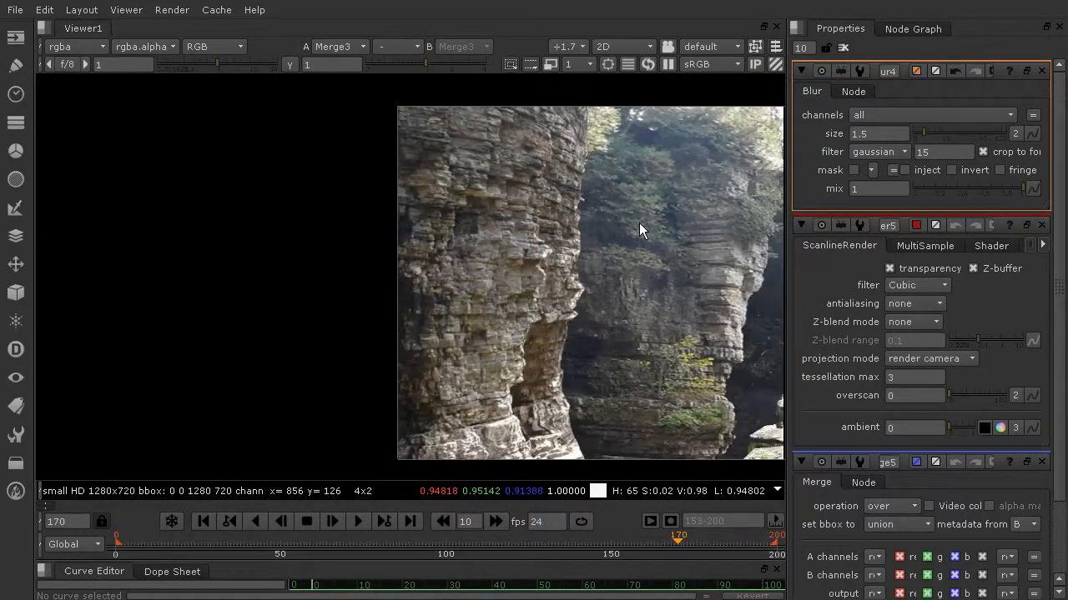
scroll(657, 218, down, 1)
middle_drag(668, 222, 418, 230)
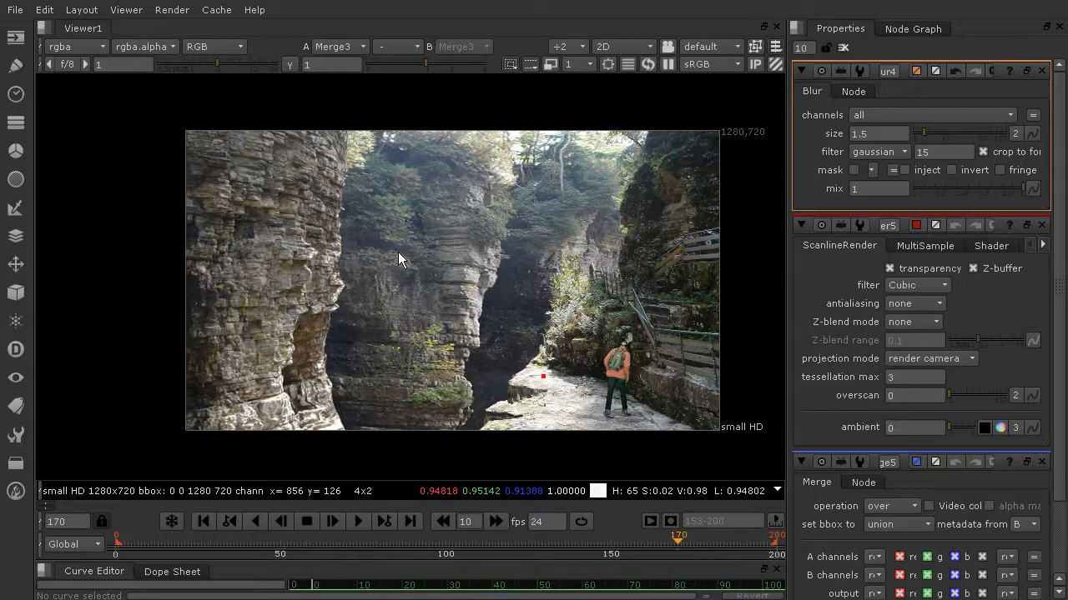
scroll(505, 298, up, 2)
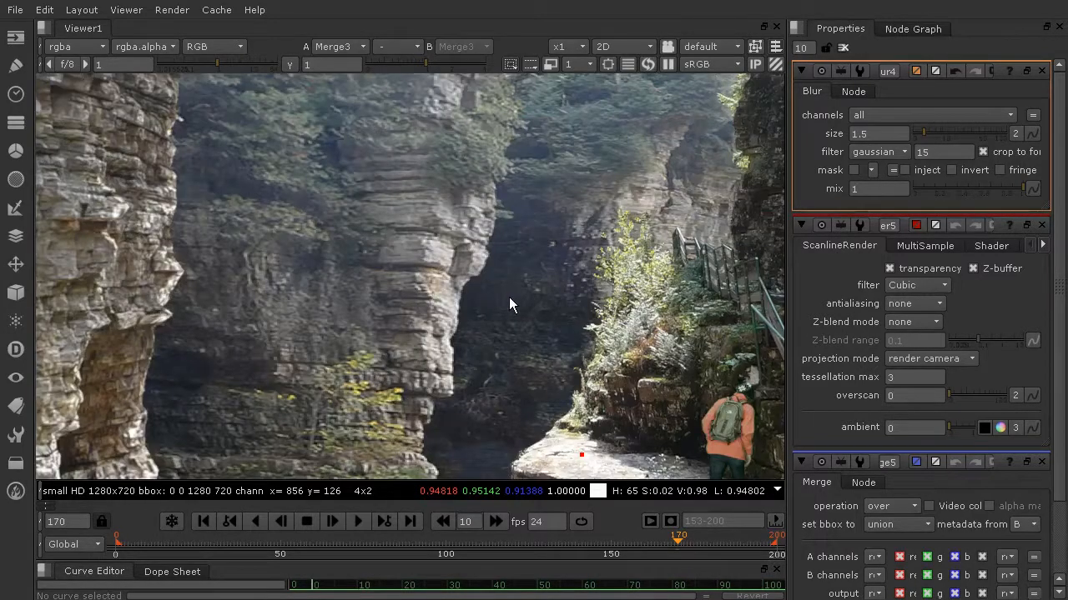
scroll(510, 299, up, 2)
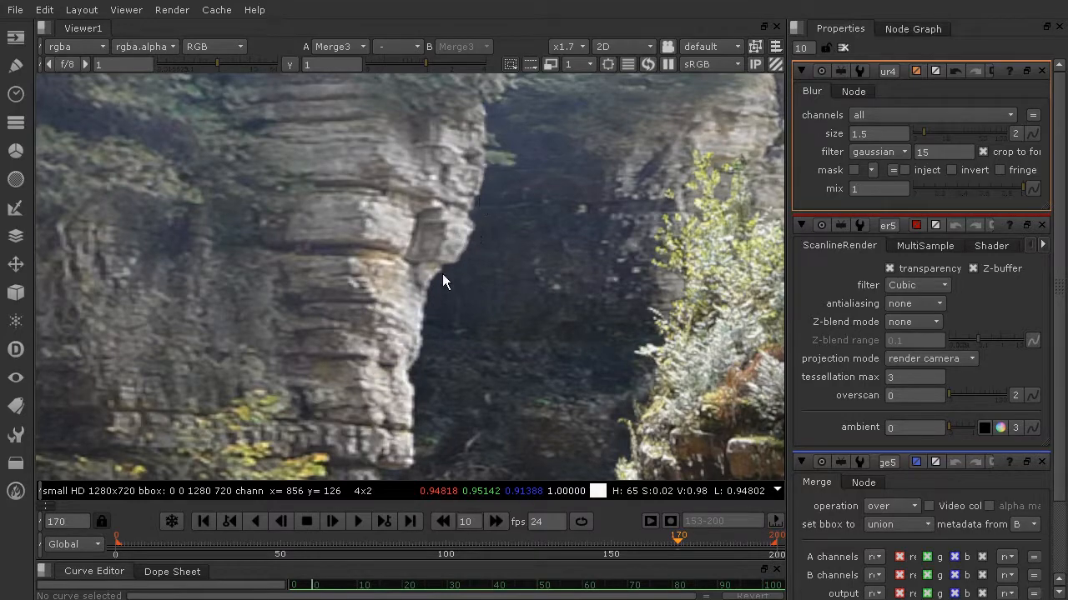
scroll(476, 268, down, 3)
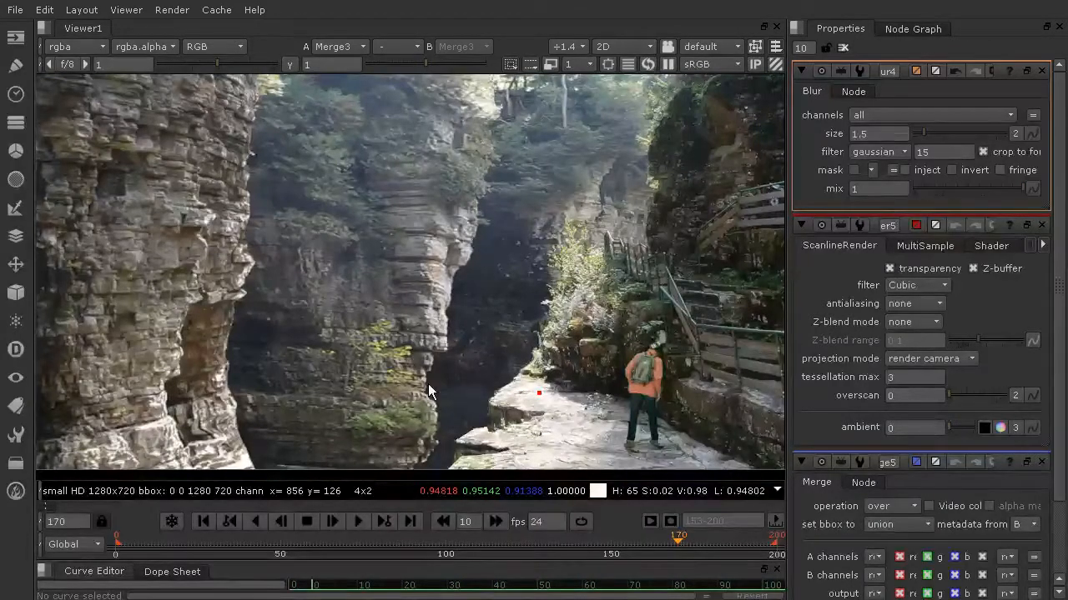
scroll(428, 384, down, 3)
middle_drag(454, 393, 449, 364)
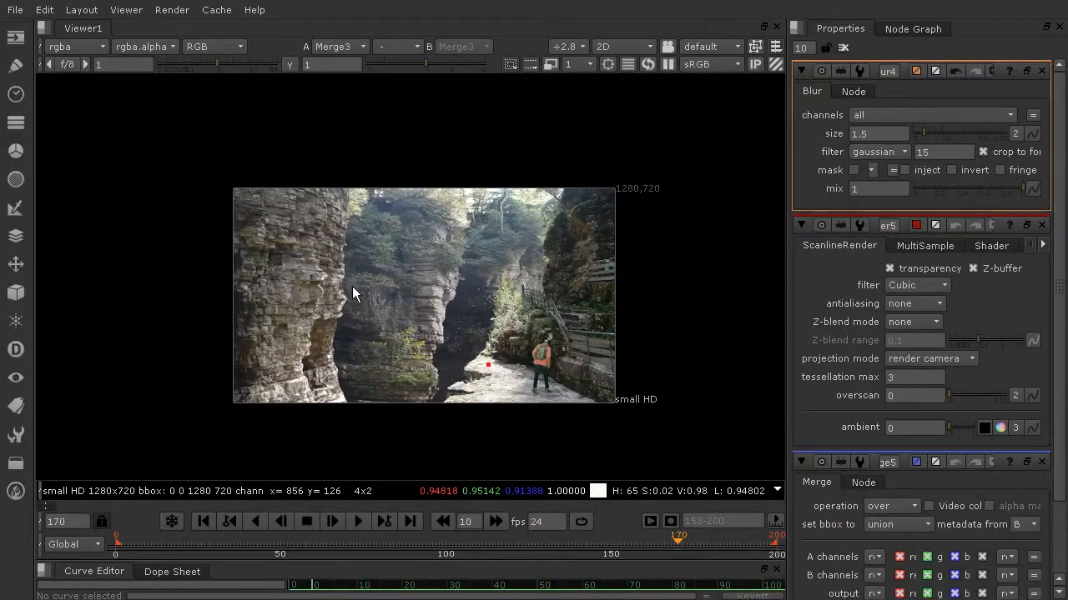
scroll(353, 293, up, 5)
scroll(334, 265, down, 6)
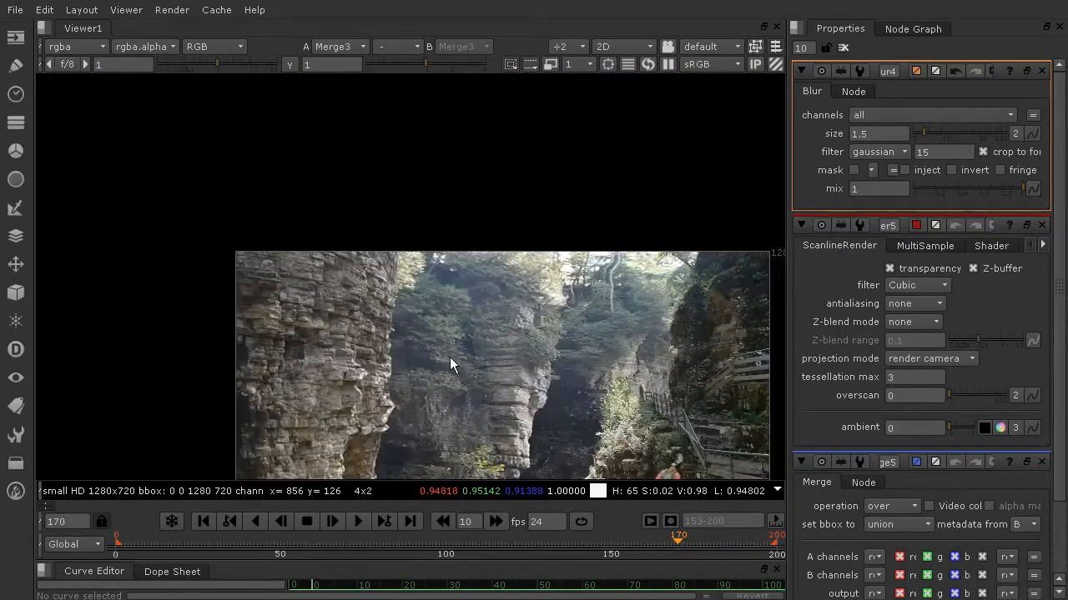
scroll(547, 373, up, 2)
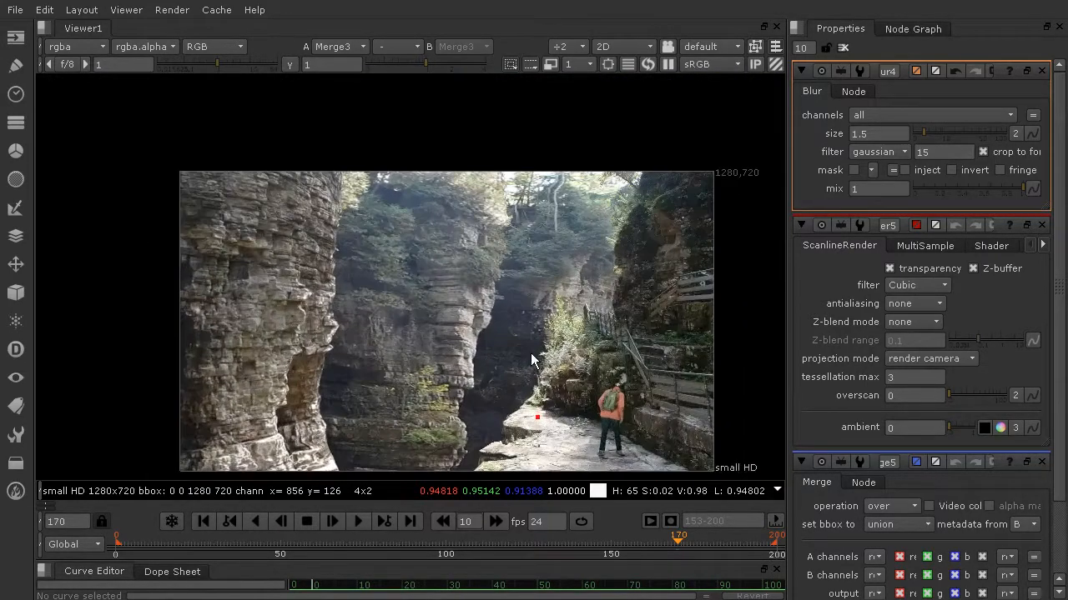
middle_drag(531, 353, 521, 300)
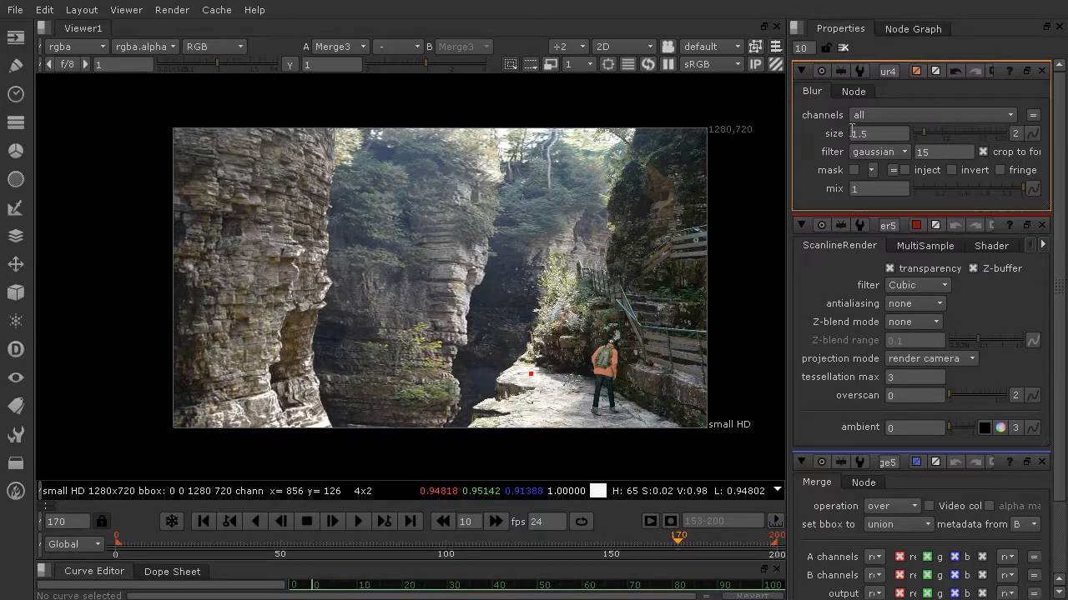
Add another Blur node and insert it between the Read1 source image and the Background_Left roto
click(913, 28)
middle_drag(929, 139, 895, 358)
scroll(895, 354, down, 8)
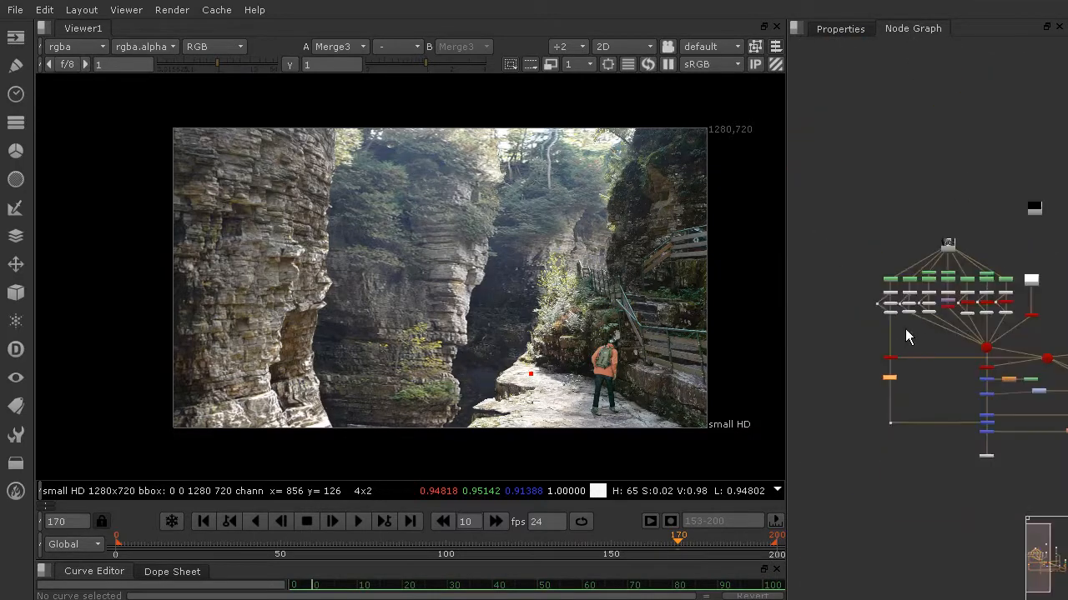
scroll(905, 328, up, 1)
scroll(881, 251, up, 2)
scroll(884, 303, up, 6)
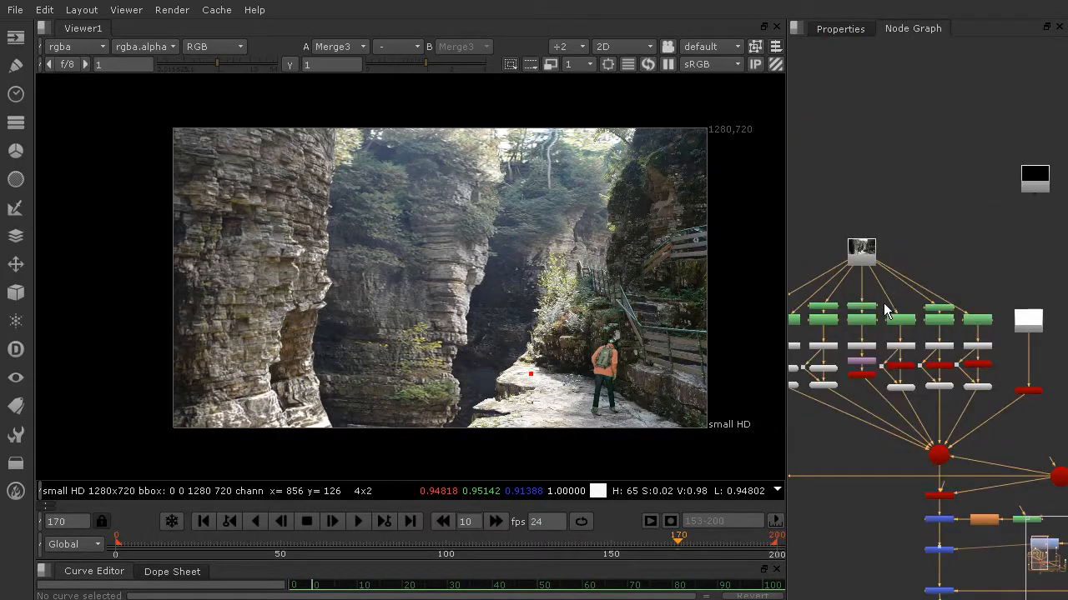
middle_drag(977, 320, 1047, 331)
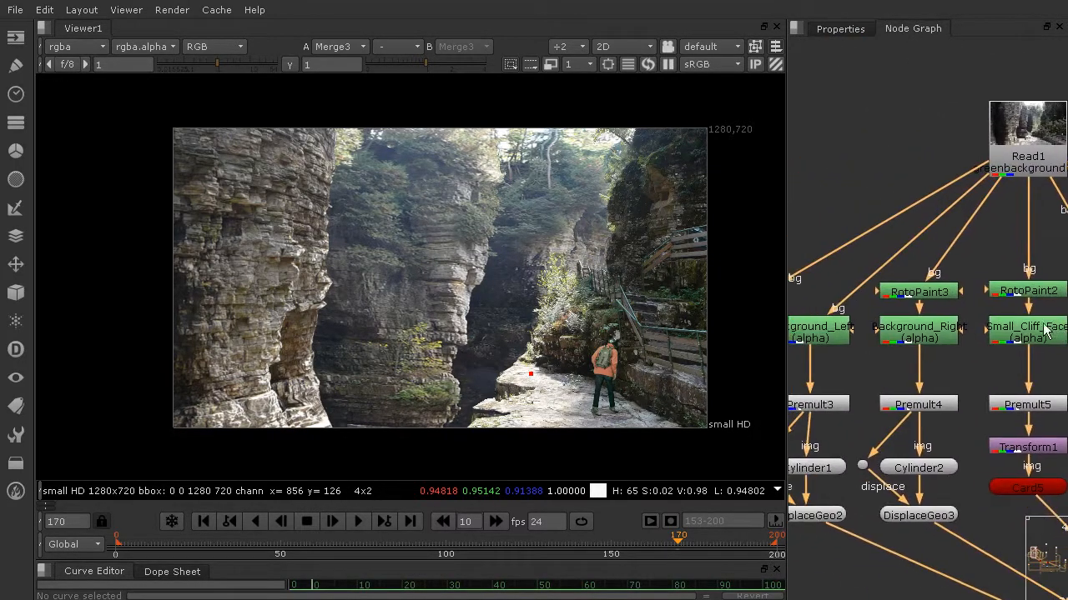
middle_drag(923, 334, 967, 343)
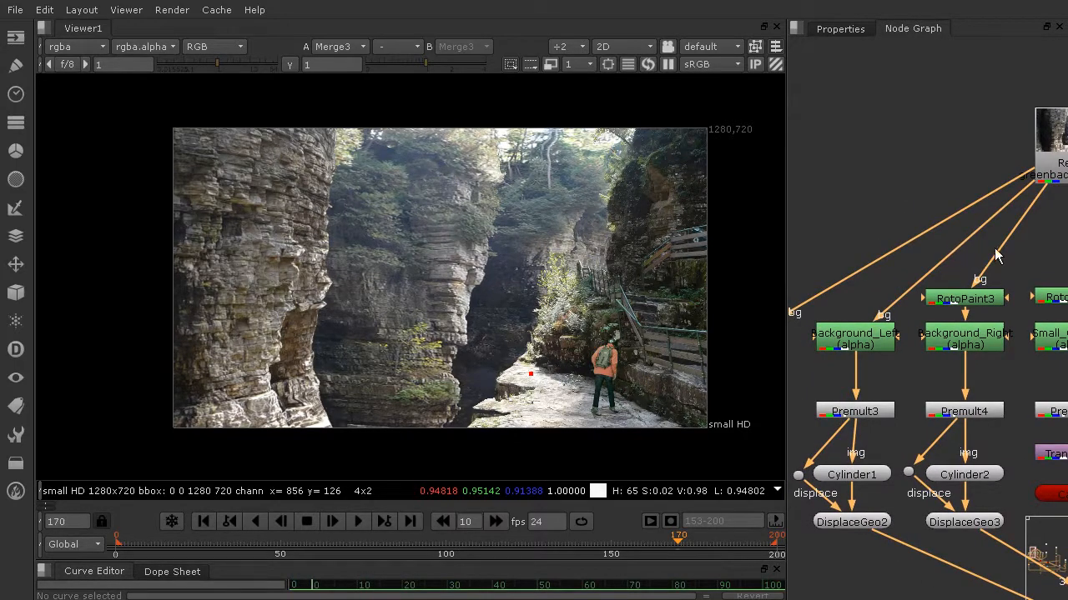
click(924, 141)
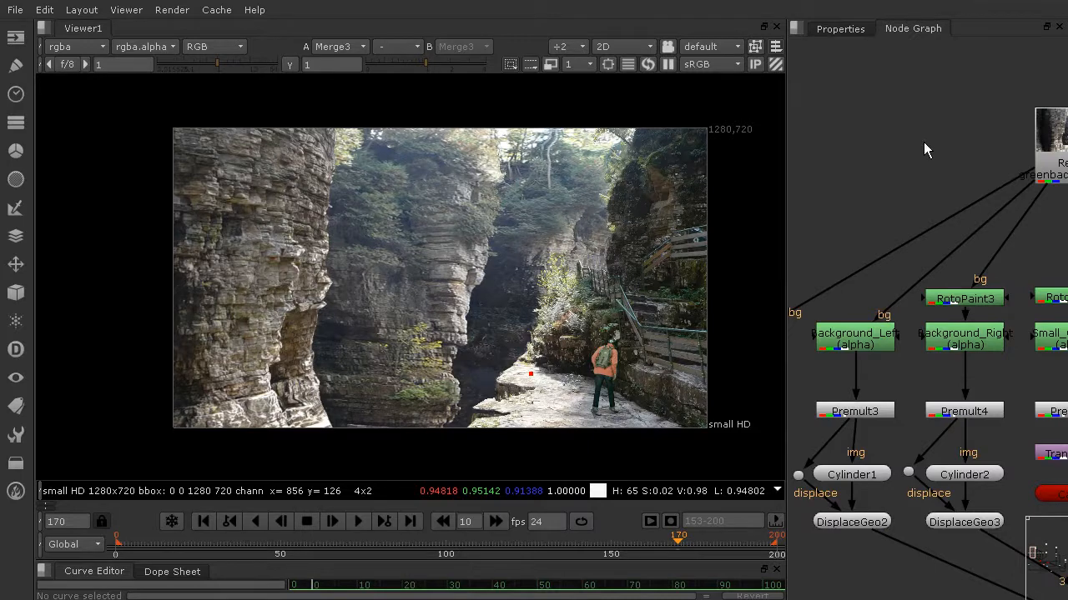
key(Tab)
text(bl)
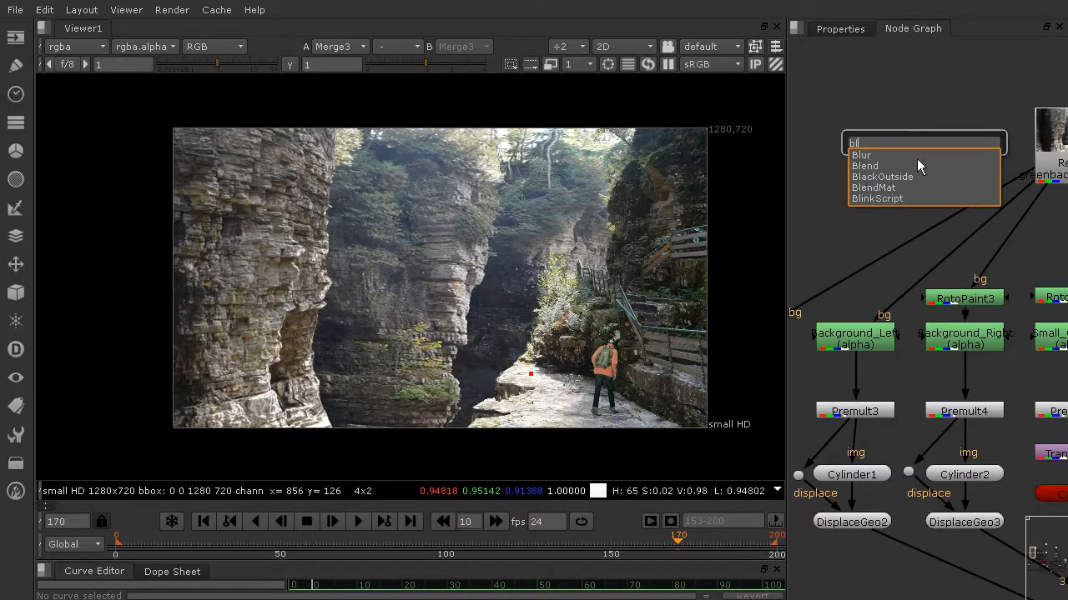
click(859, 156)
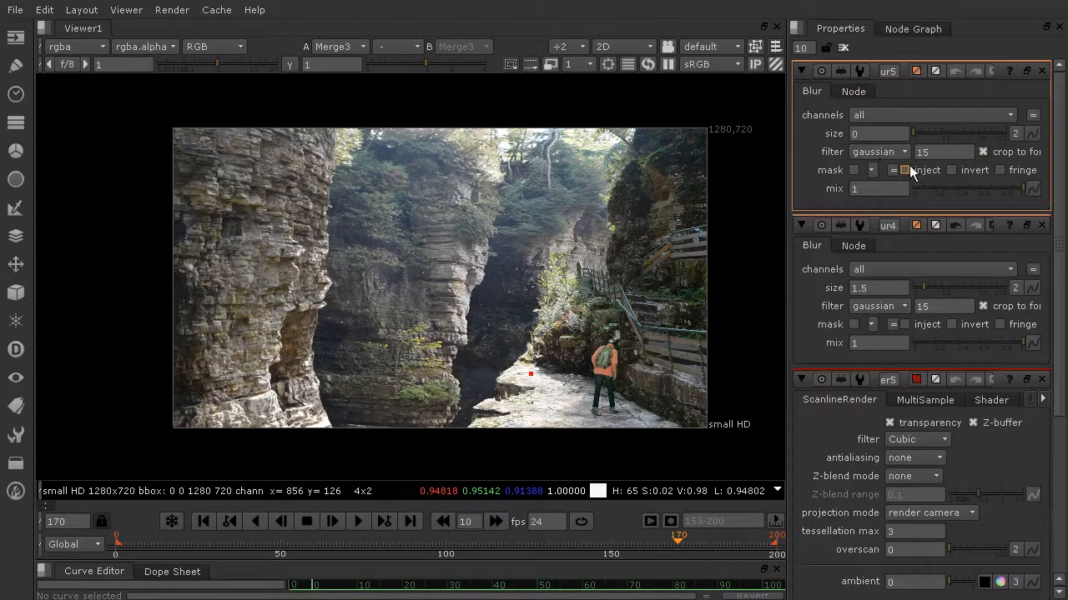
click(901, 29)
drag(950, 140, 963, 264)
mouse_move(877, 297)
mouse_down()
mouse_move(851, 305)
mouse_move(877, 302)
mouse_up()
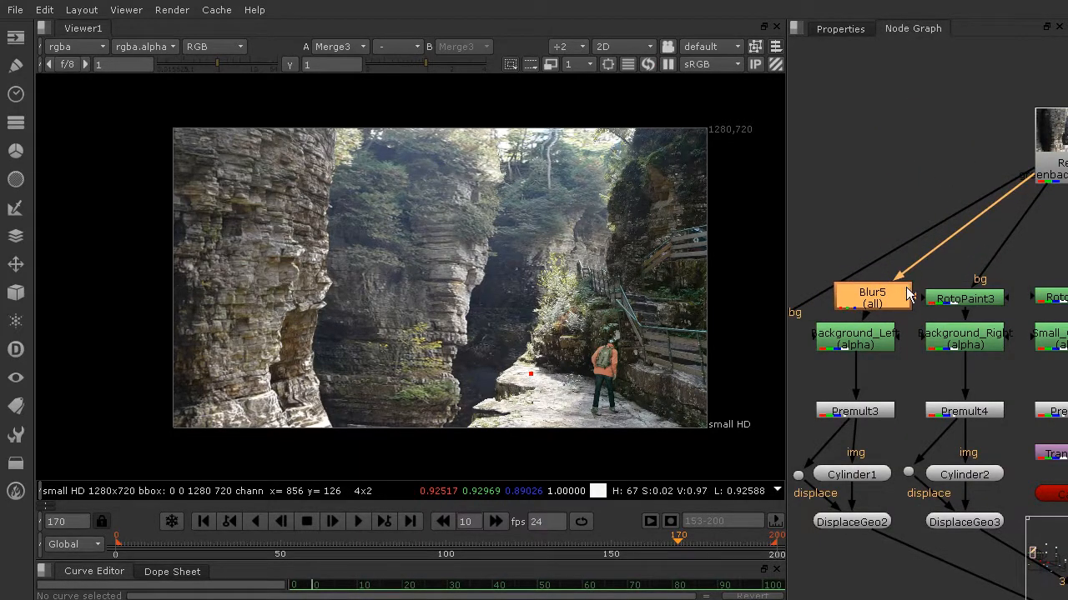
Add a further Blur node and insert it between Read1 and RotoPaint3 in the Background_Right column
click(894, 163)
key(b)
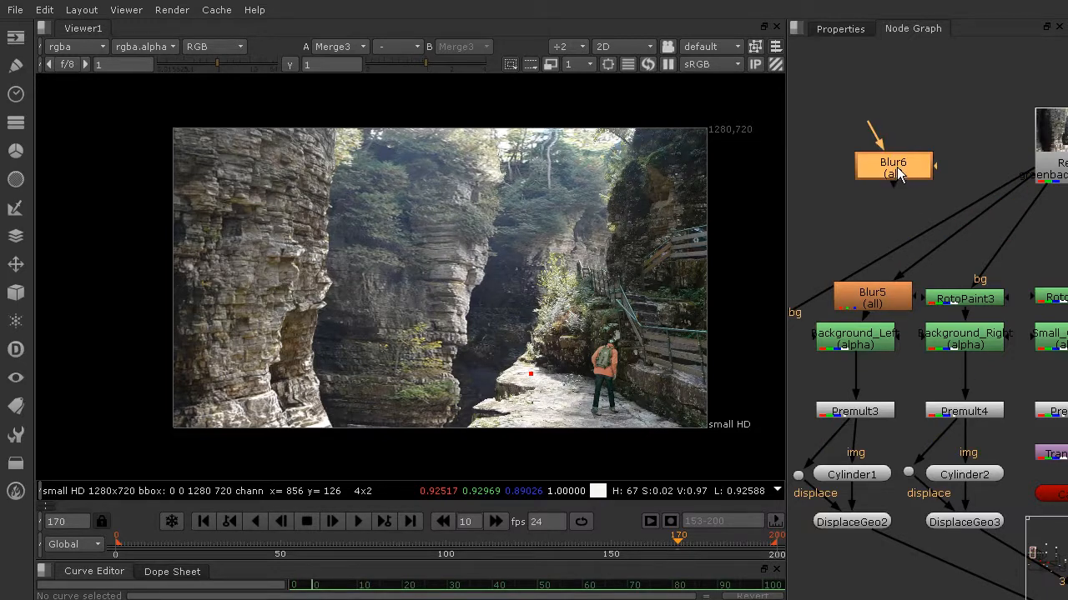
drag(896, 167, 1000, 260)
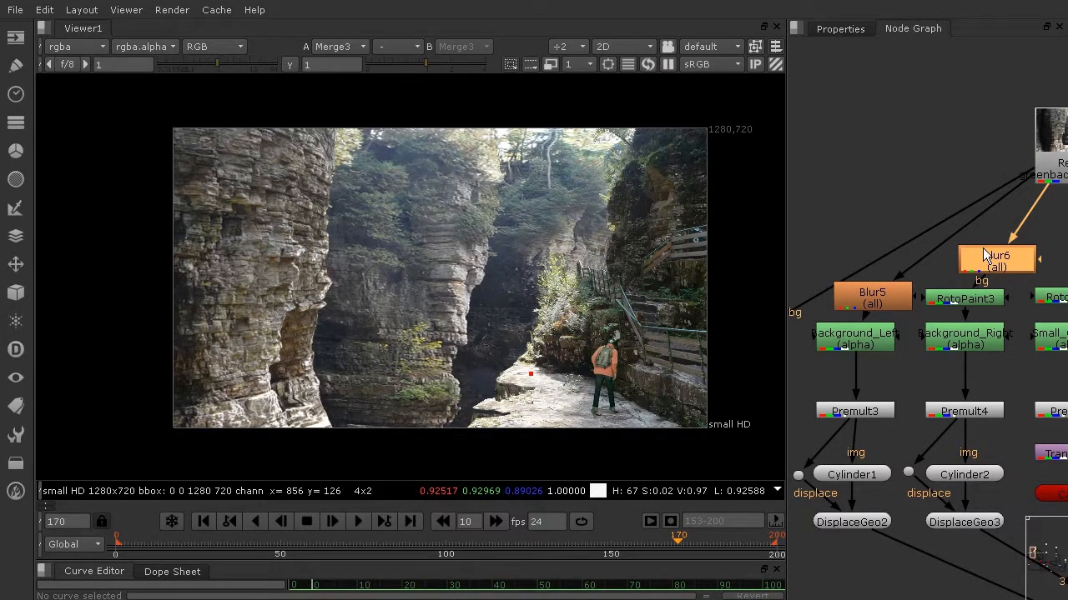
Set the size of the Blur above Background_Left to 1.5
click(859, 31)
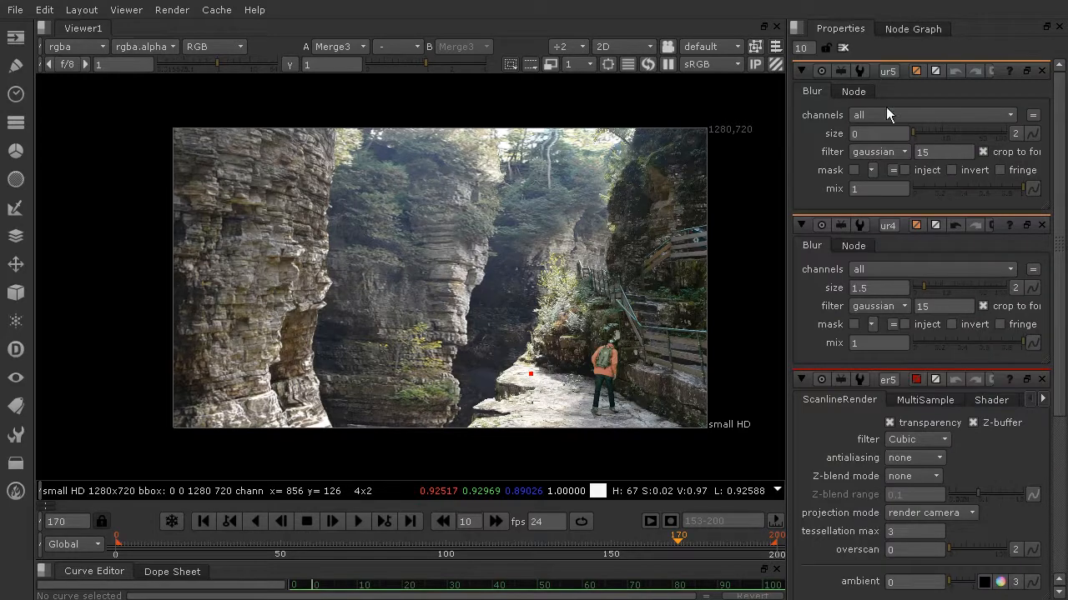
click(875, 134)
text(1.5)
click(906, 29)
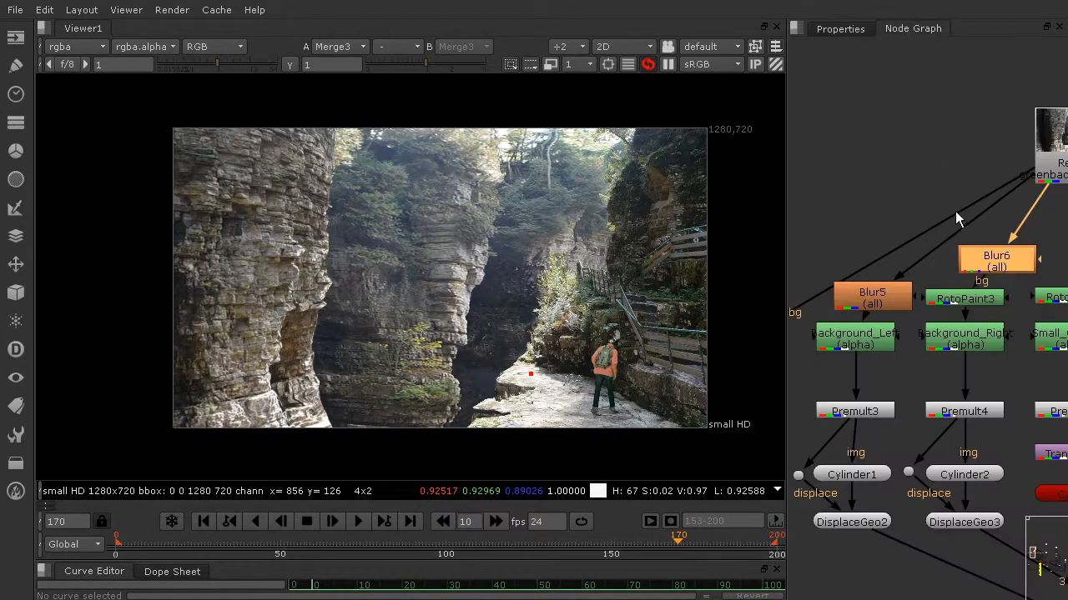
Set the size of the Blur above RotoPaint3 in the Background_Right column to 2.5
double_click(995, 262)
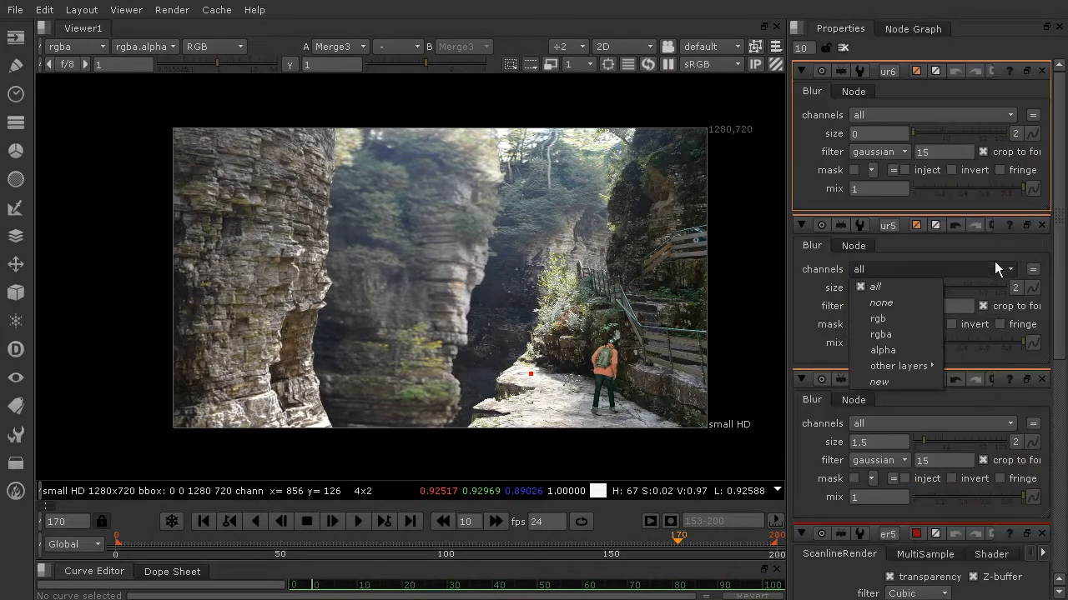
click(819, 143)
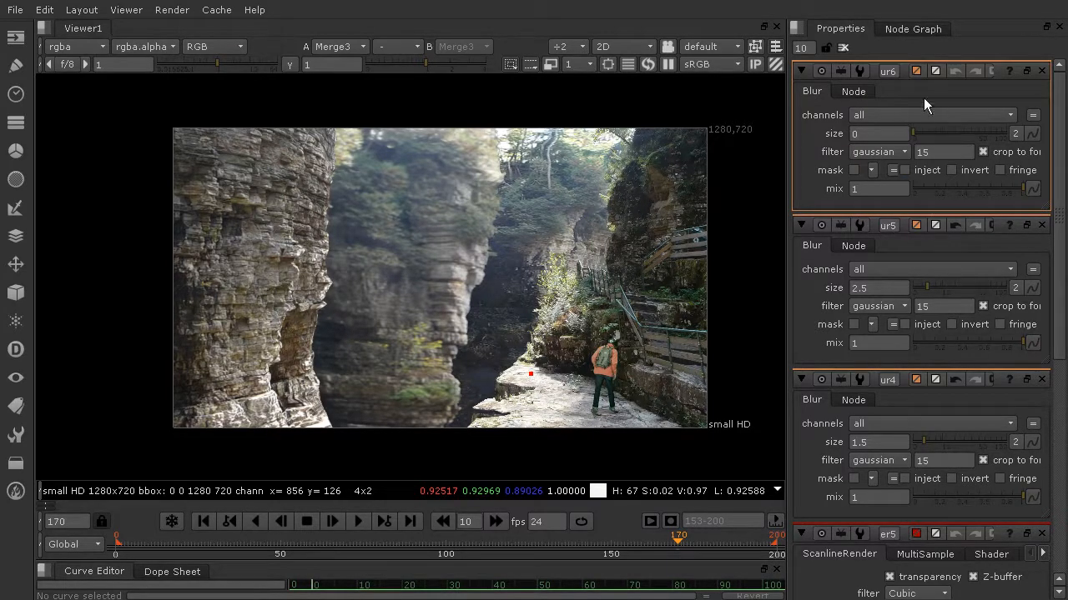
drag(887, 126, 810, 131)
text(2.5)
Set the size of Blur5, which feeds the Background_Left roto, to 2
drag(884, 288, 838, 287)
text(1)
key(BackSpace)
text(2)
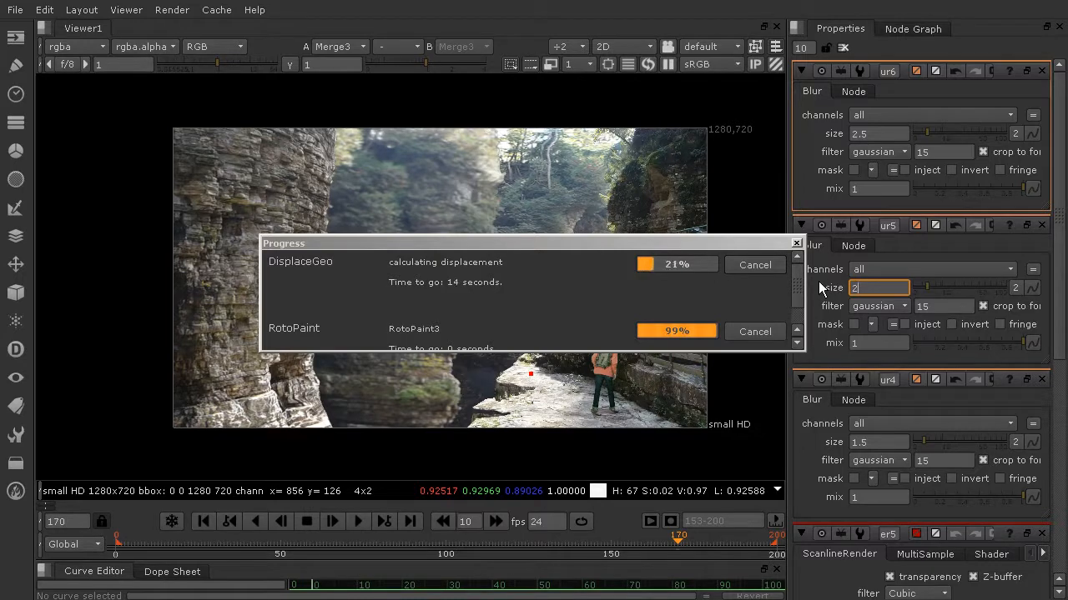
key(Return)
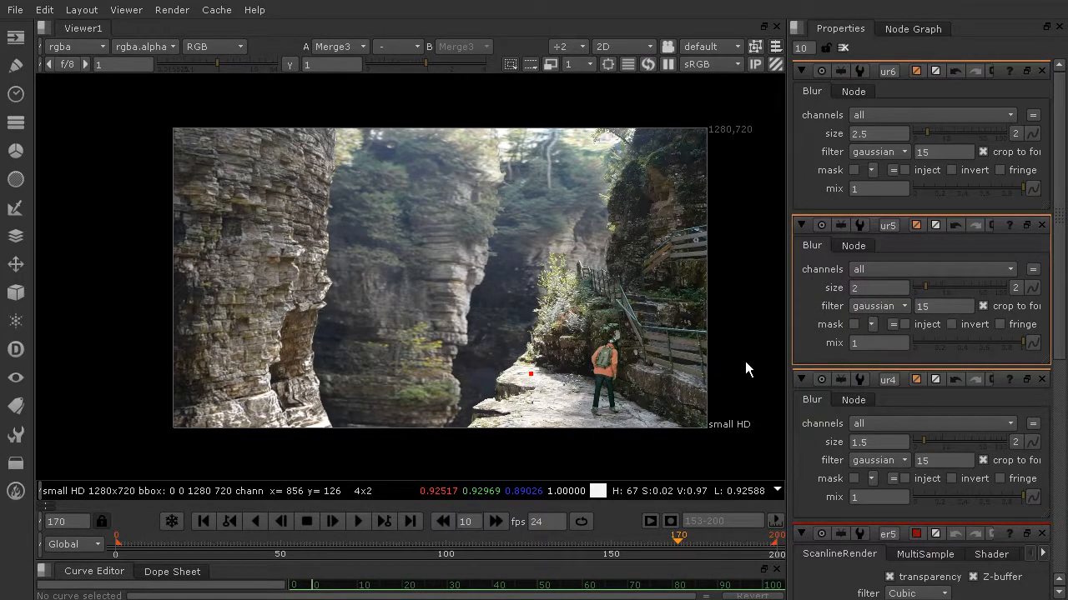
Examine the blurred background cliffs against the sharp right cliff, both in the full frame and close up
scroll(593, 252, up, 3)
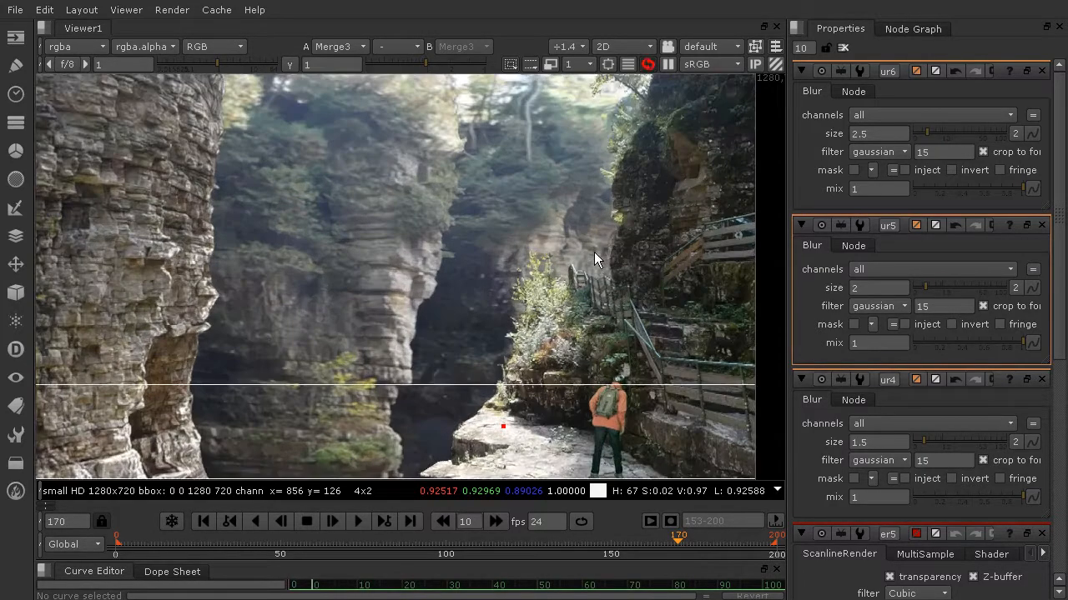
scroll(476, 246, down, 3)
scroll(508, 247, up, 6)
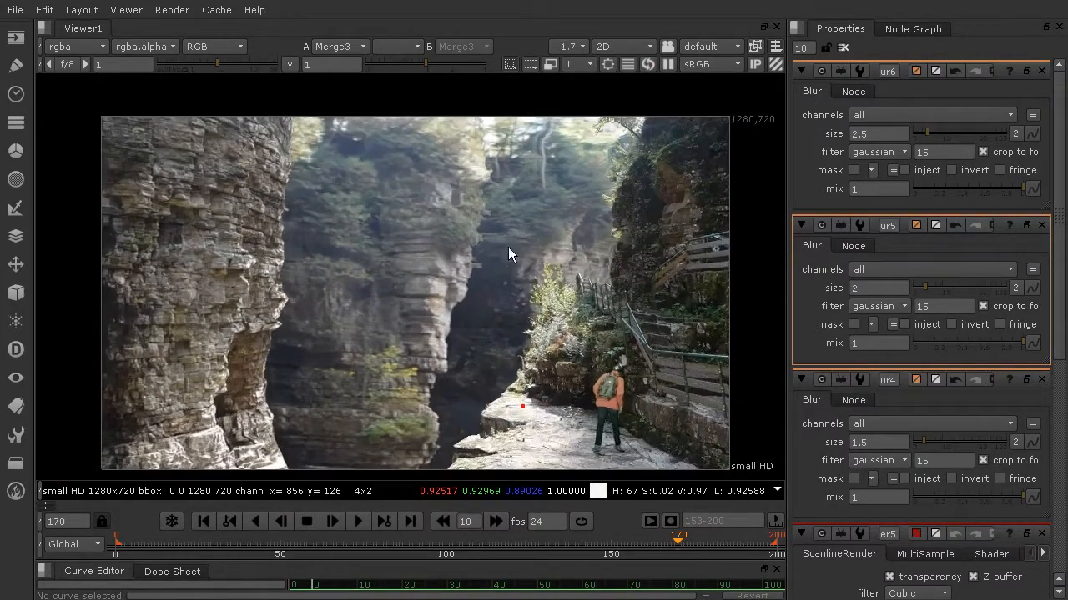
scroll(492, 140, down, 4)
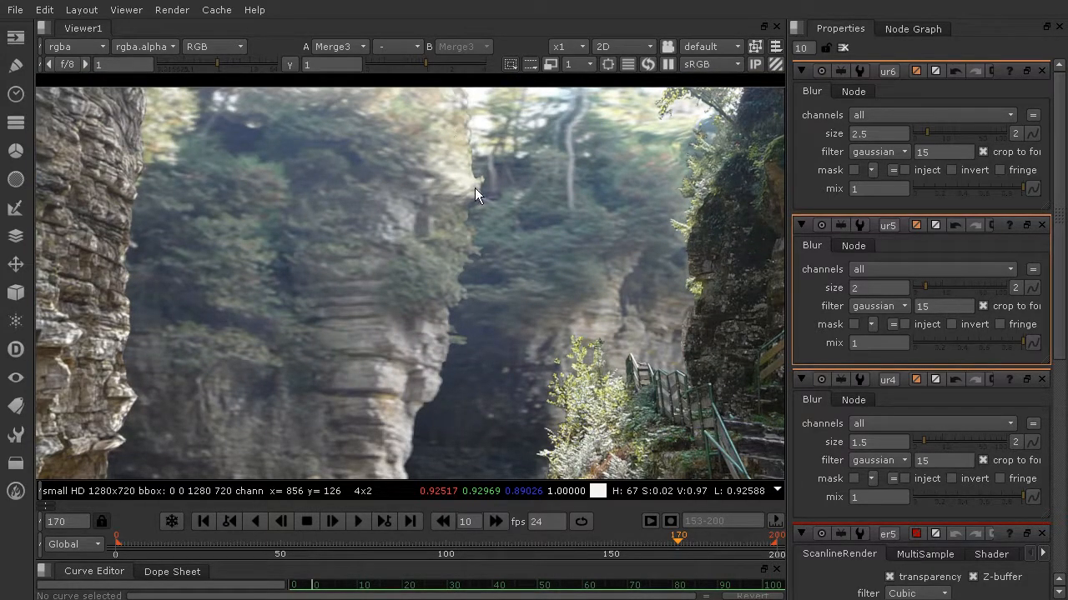
scroll(529, 213, down, 2)
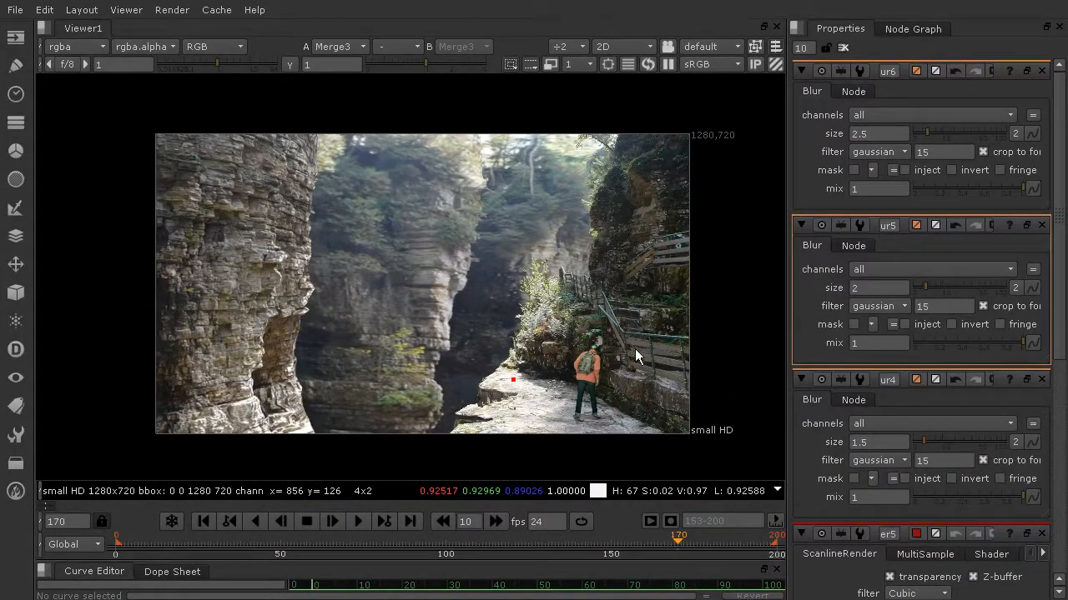
scroll(635, 349, up, 2)
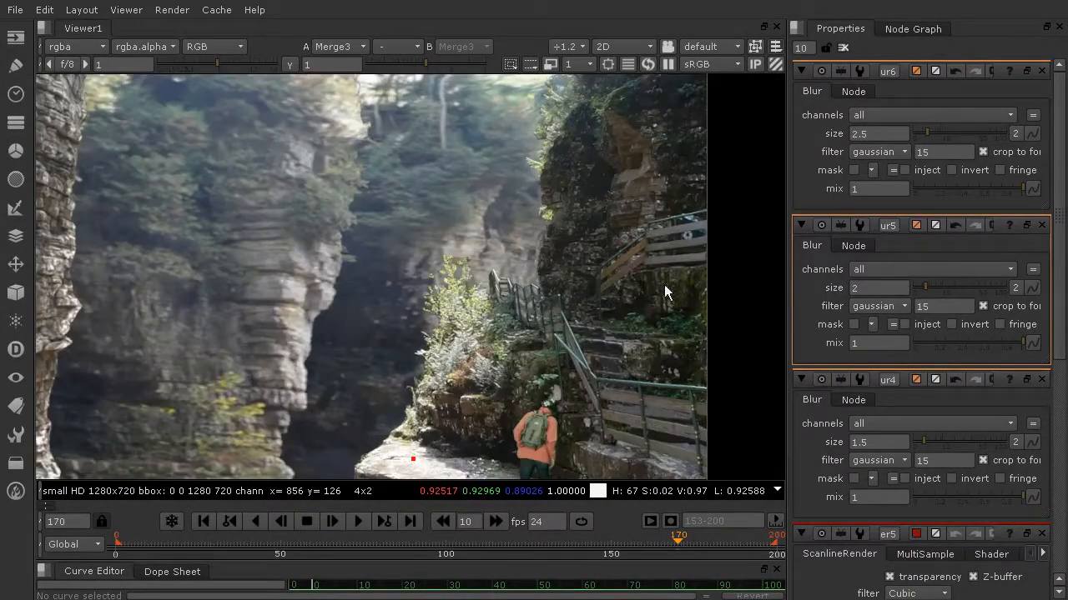
middle_drag(595, 167, 602, 225)
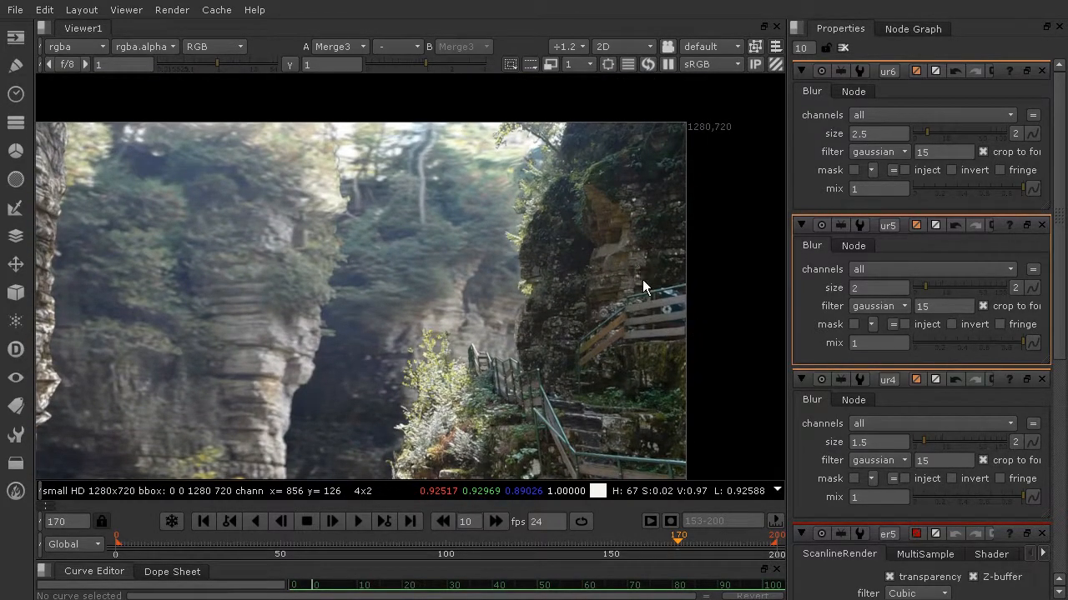
Inspect the branch and foliage edges of the right cliff close up against the blurred background
click(912, 28)
scroll(1005, 355, down, 3)
middle_drag(1005, 355, 894, 311)
scroll(932, 267, up, 3)
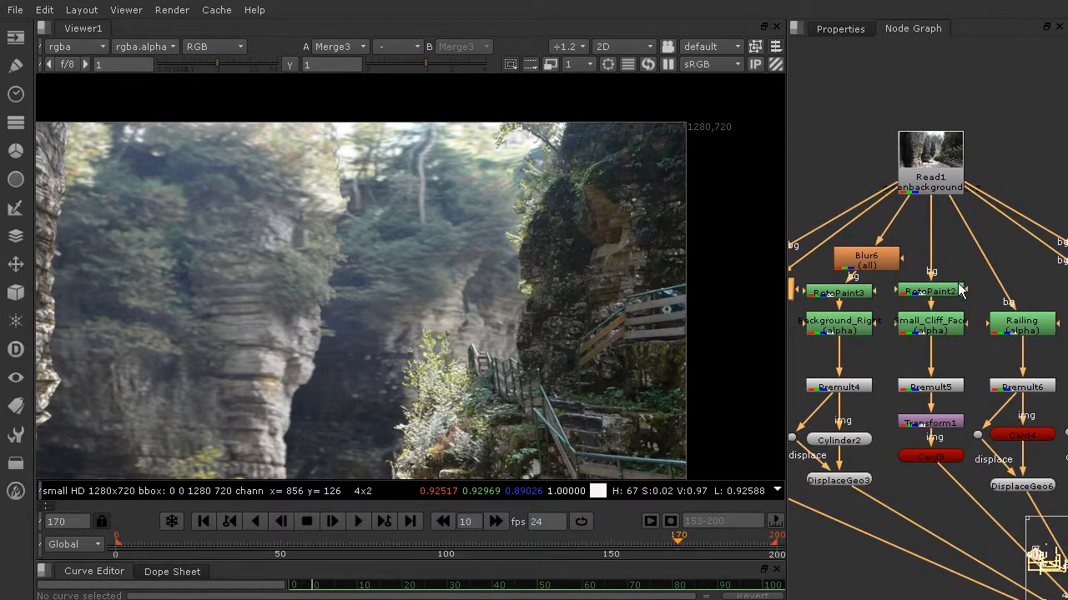
scroll(564, 160, up, 2)
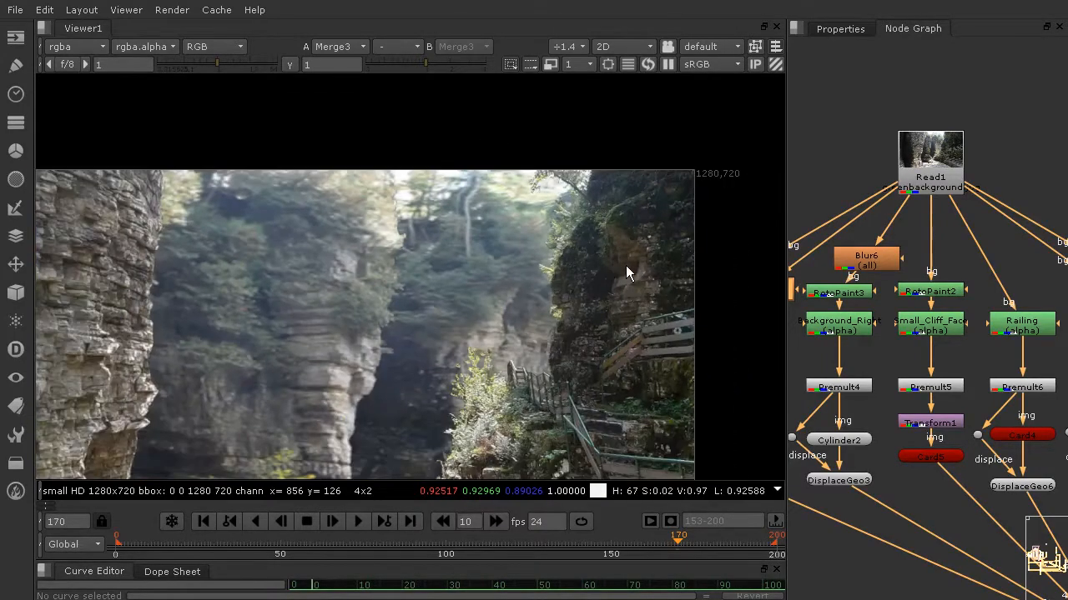
scroll(607, 229, up, 2)
middle_drag(622, 167, 663, 262)
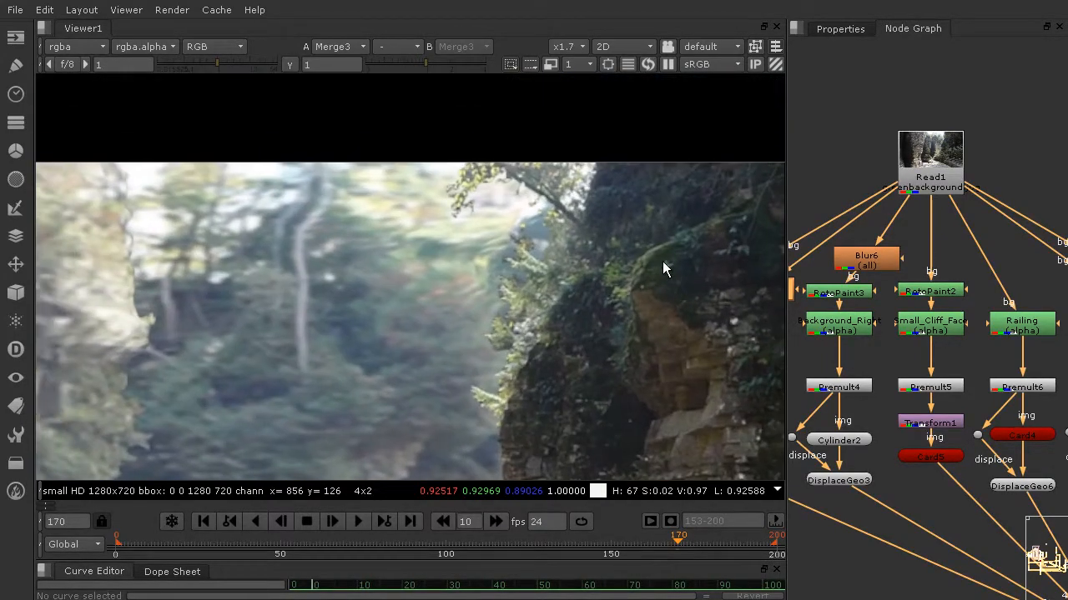
scroll(479, 190, up, 4)
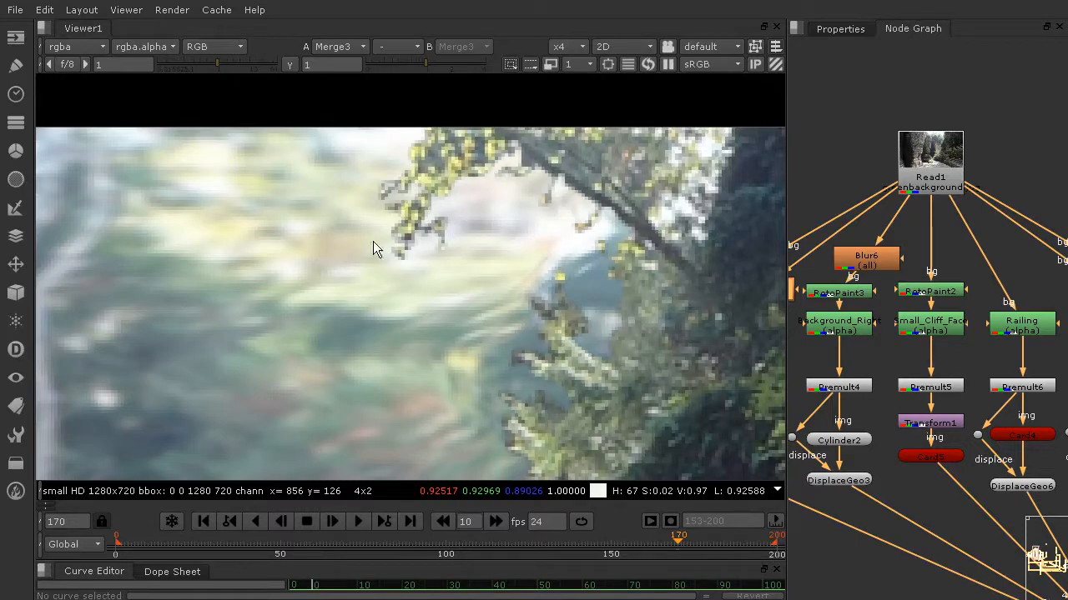
scroll(584, 313, down, 5)
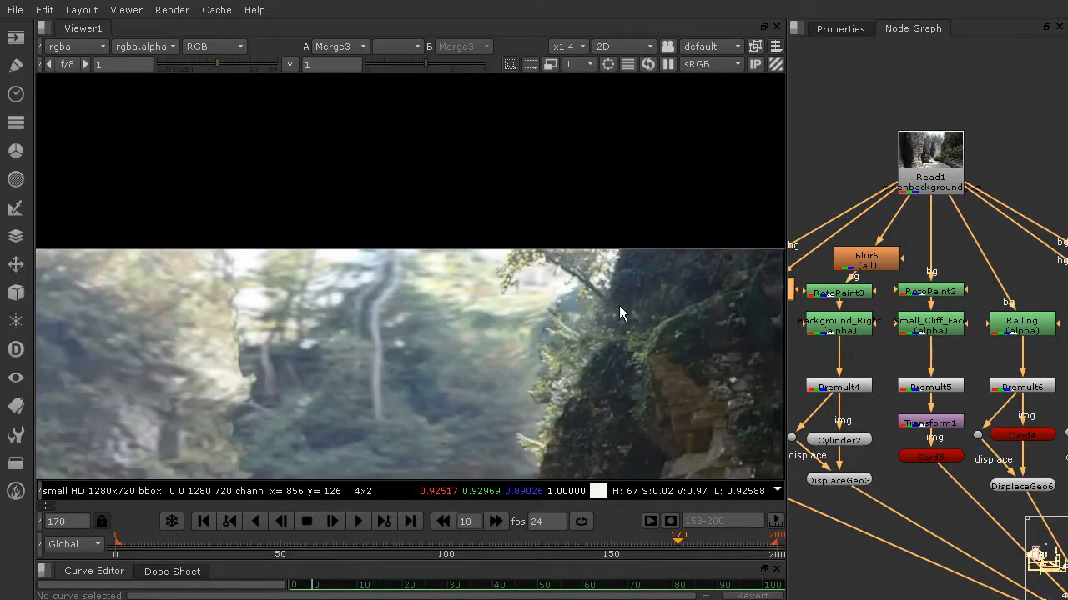
scroll(409, 205, up, 6)
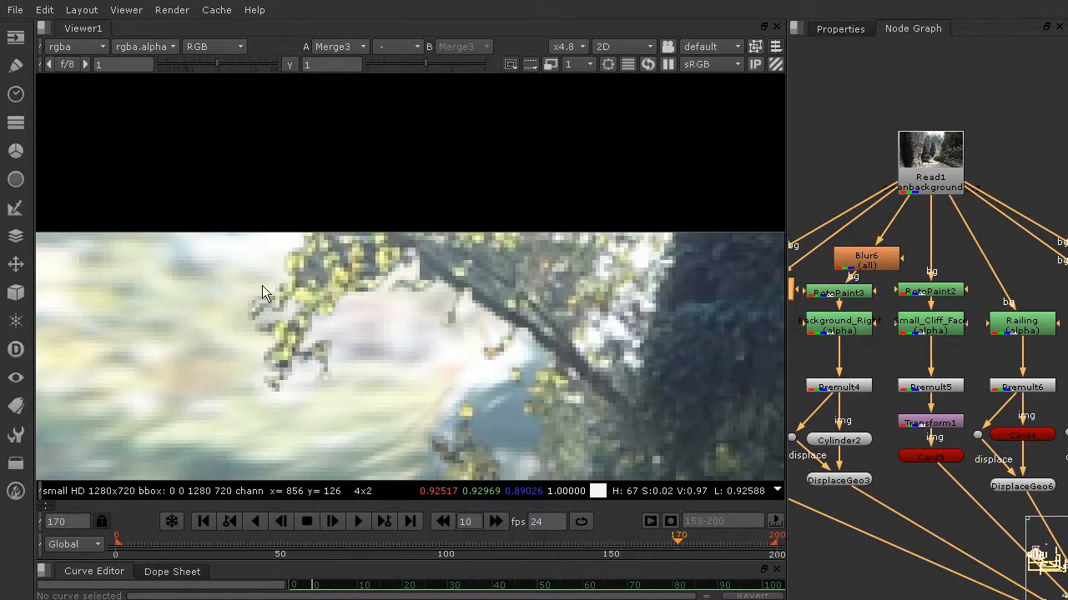
scroll(567, 322, down, 2)
Review the layer columns under Read1, from Background_Left across to WALK_PATH, to locate the right cliff's branch
scroll(813, 350, down, 3)
scroll(843, 349, down, 3)
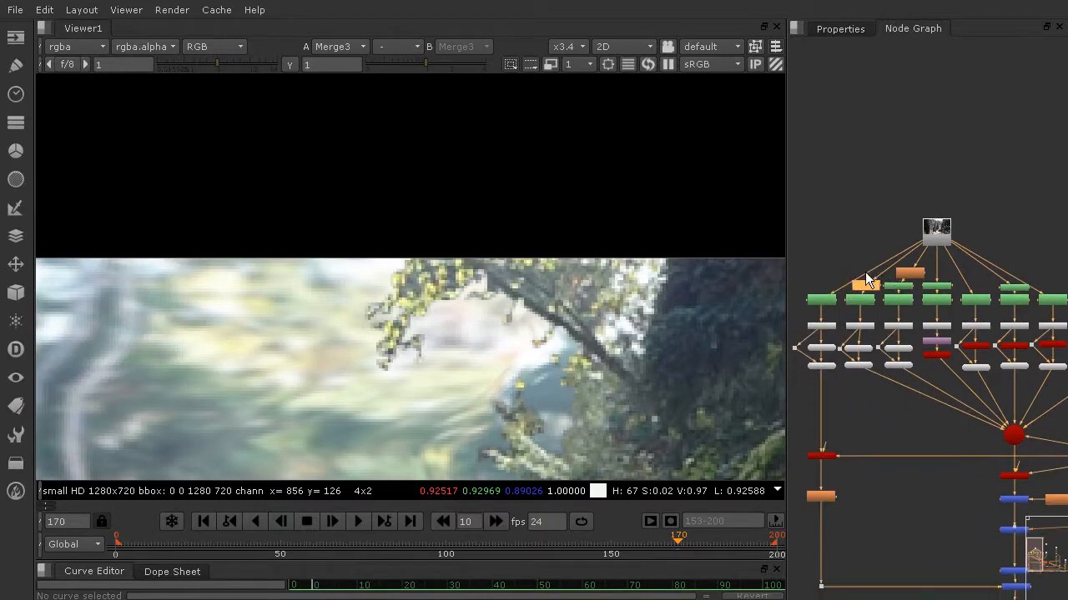
scroll(912, 289, up, 3)
scroll(950, 379, down, 3)
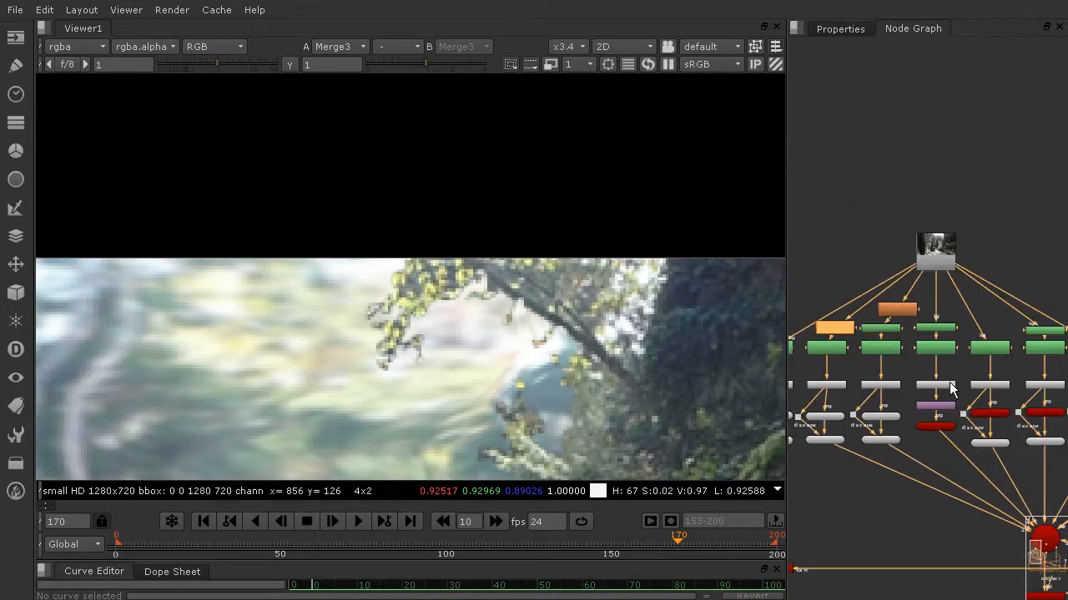
scroll(954, 376, down, 1)
middle_drag(954, 376, 938, 345)
scroll(939, 345, up, 4)
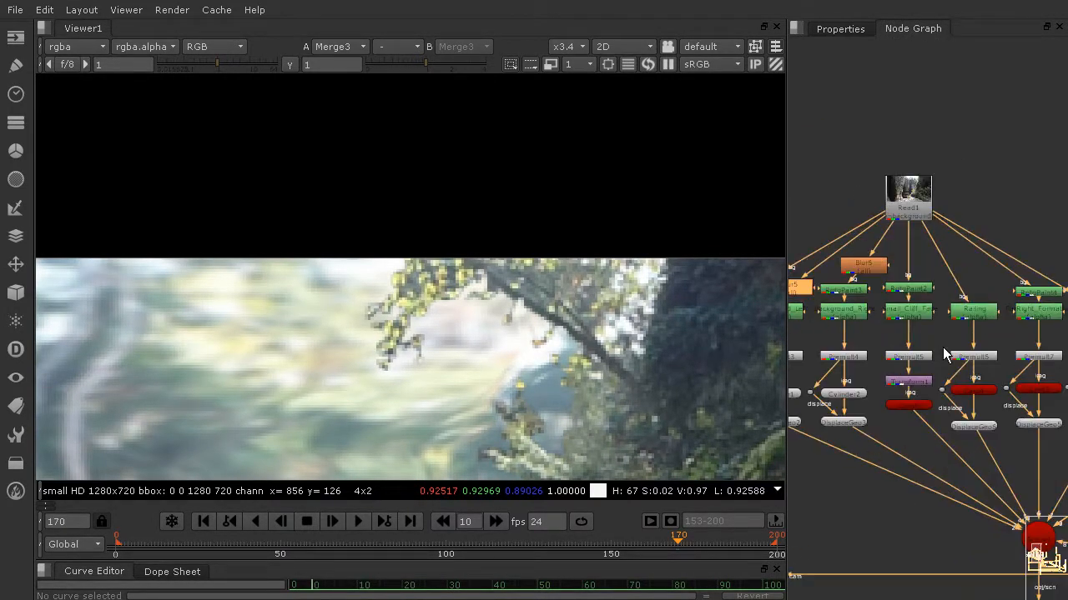
scroll(885, 327, up, 2)
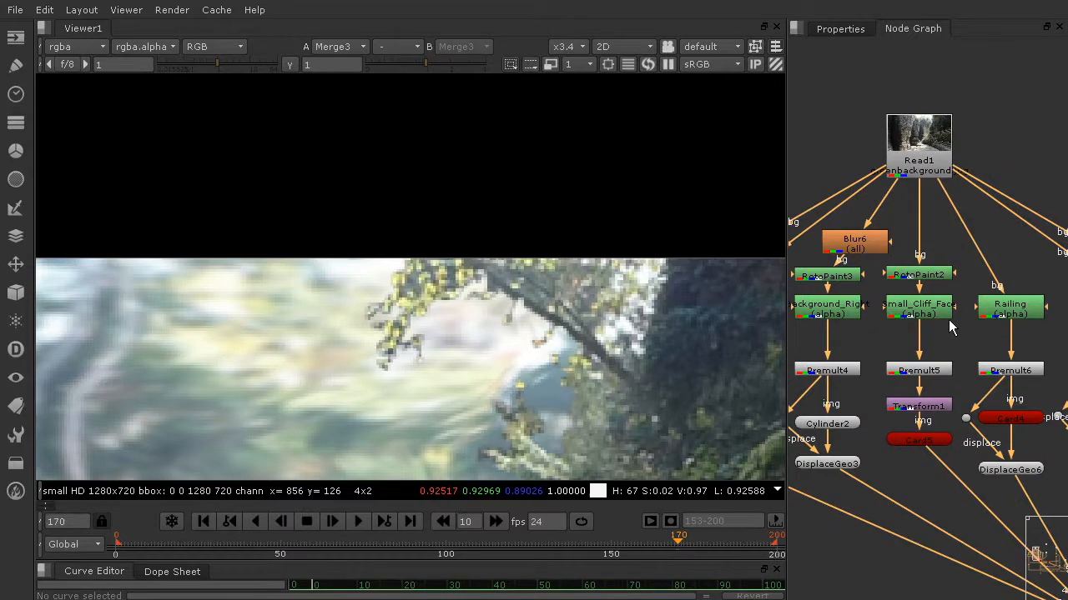
middle_drag(897, 327, 1006, 336)
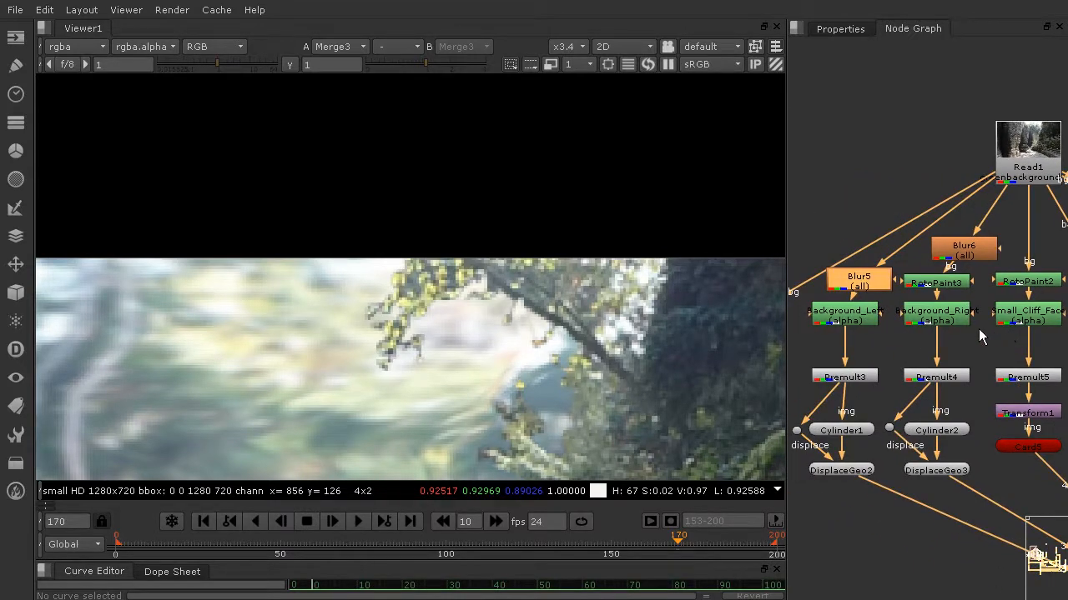
middle_drag(943, 334, 746, 324)
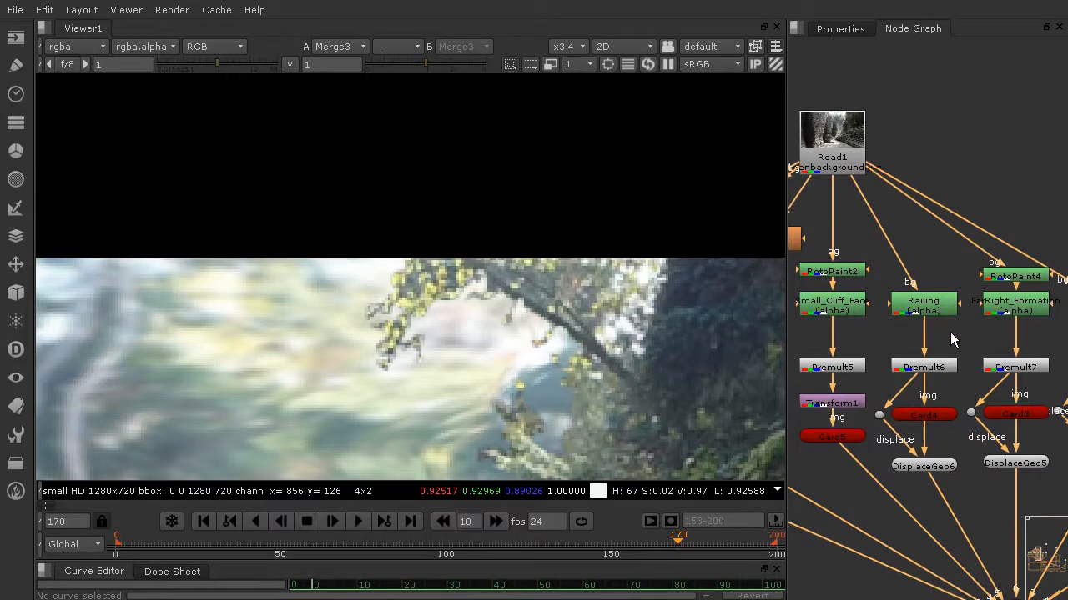
middle_drag(950, 332, 837, 322)
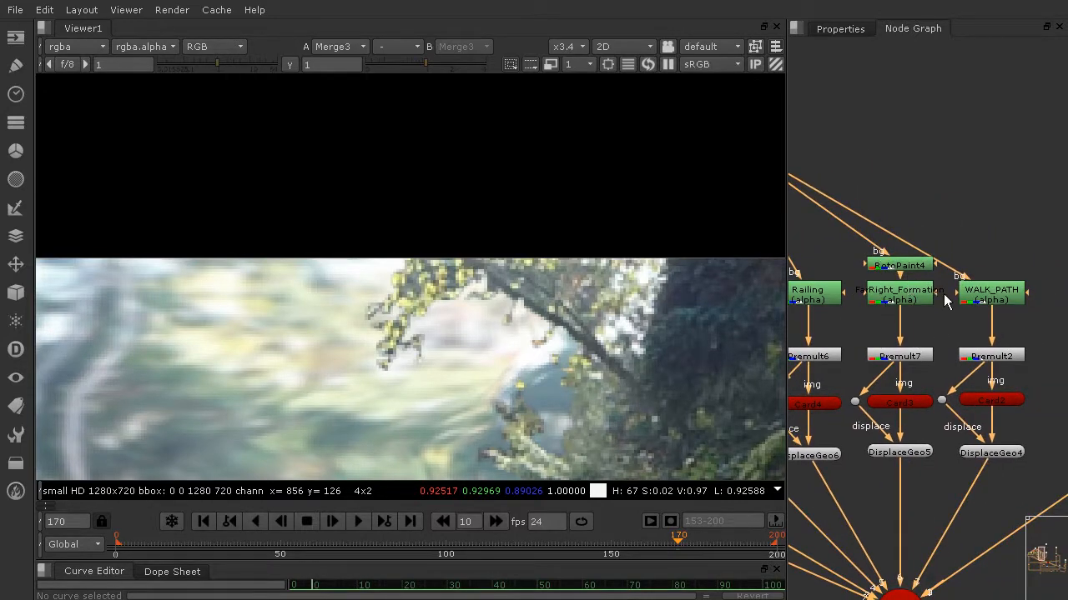
Disconnect DisplaceGeo5 of the FarRight_Formation column from the shared Scene node
scroll(918, 371, down, 5)
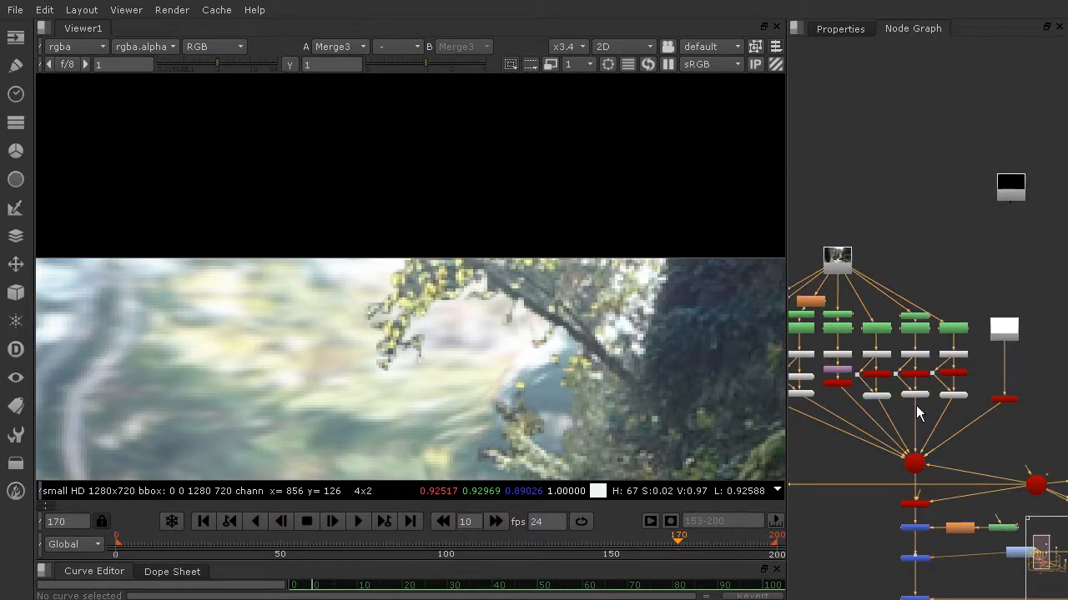
drag(916, 413, 916, 456)
middle_drag(921, 411, 941, 418)
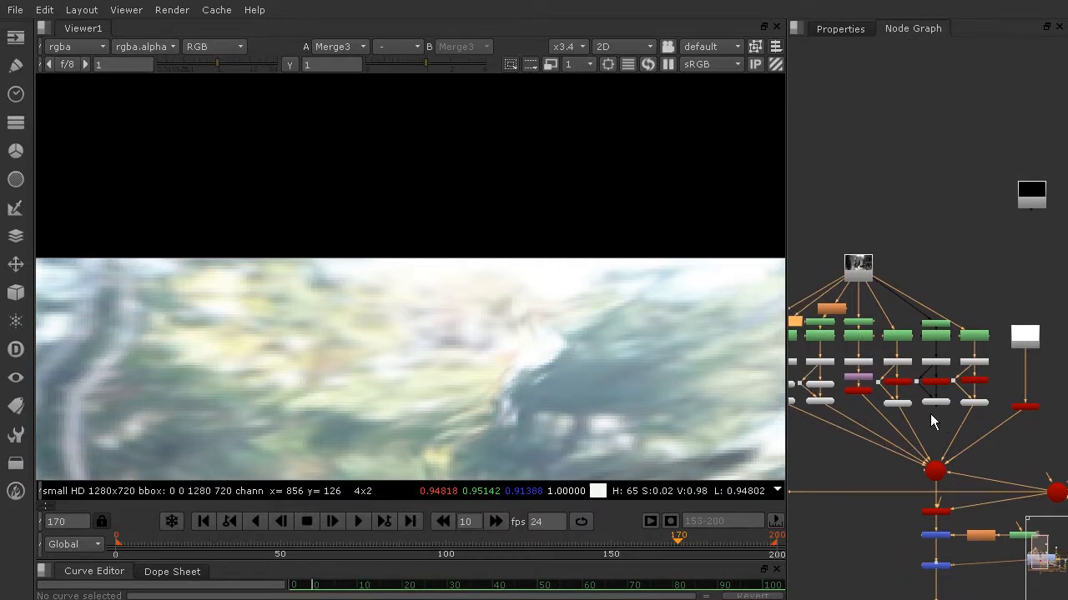
Select the whole disconnected FarRight_Formation column and move it out beyond the leftmost layer column, keeping its link to Read1
drag(914, 412, 959, 314)
drag(941, 349, 946, 383)
click(944, 237)
scroll(948, 279, down, 1)
scroll(949, 280, down, 1)
middle_drag(948, 279, 1025, 291)
drag(970, 166, 1020, 280)
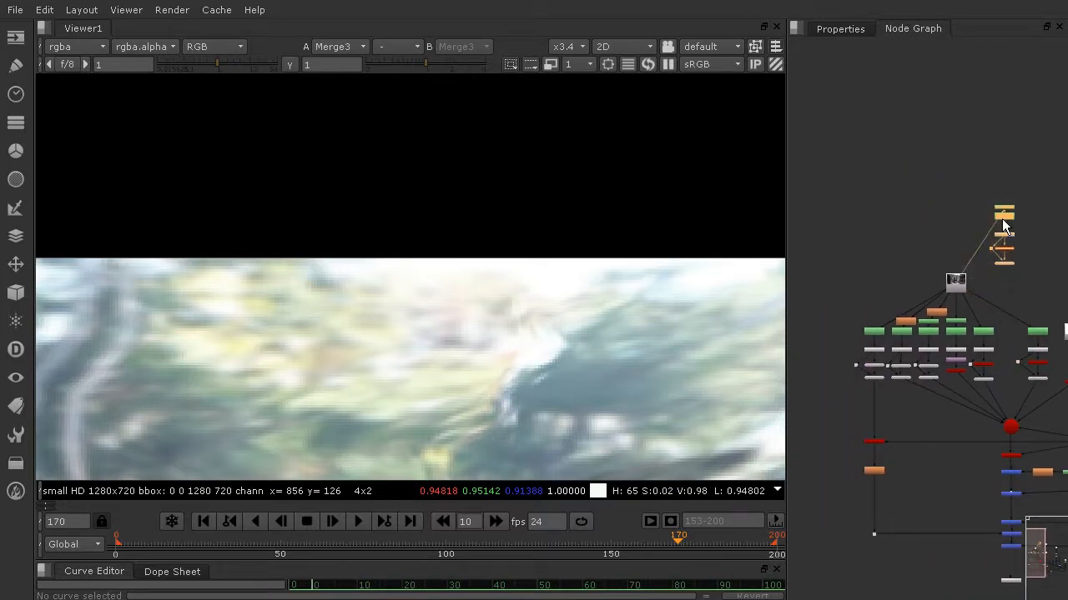
drag(1002, 220, 832, 332)
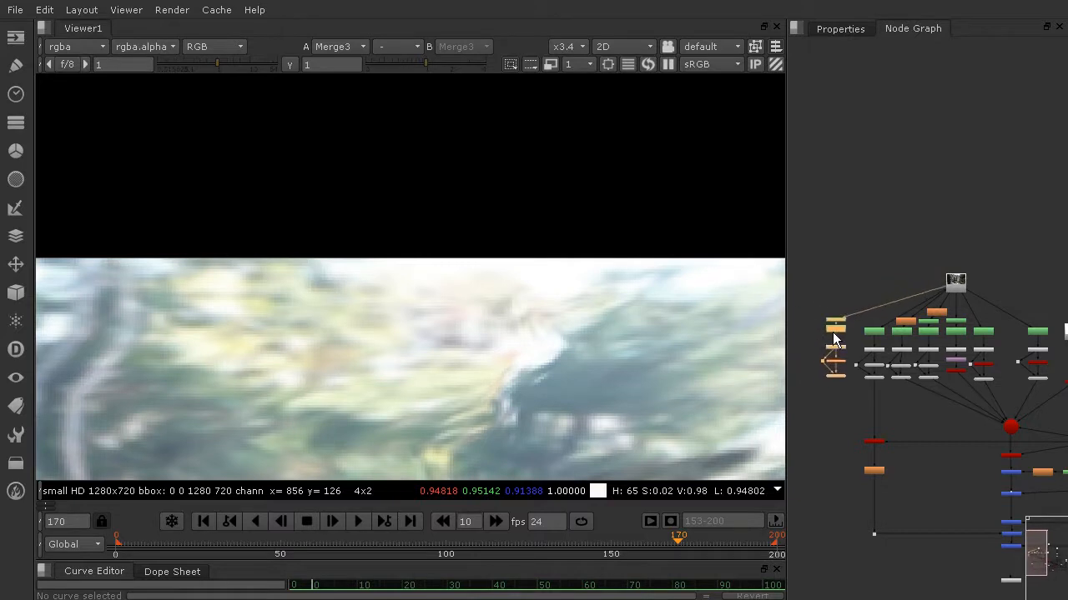
scroll(883, 323, down, 3)
middle_drag(885, 307, 885, 292)
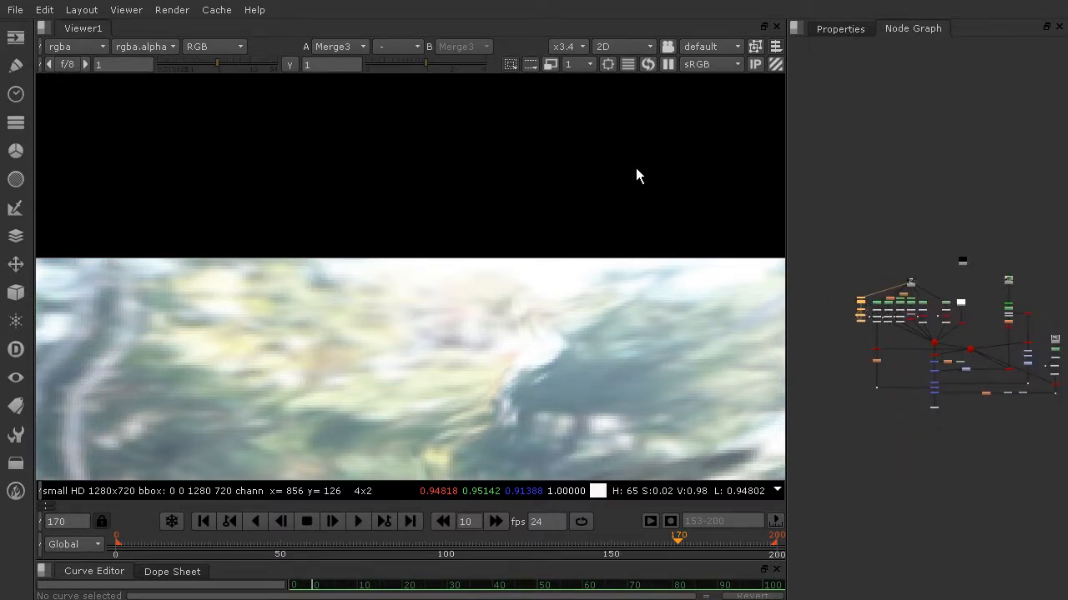
Examine the composite without the far right formation and how the separately rendered left cliff branch is wired in the node graph
scroll(636, 167, down, 10)
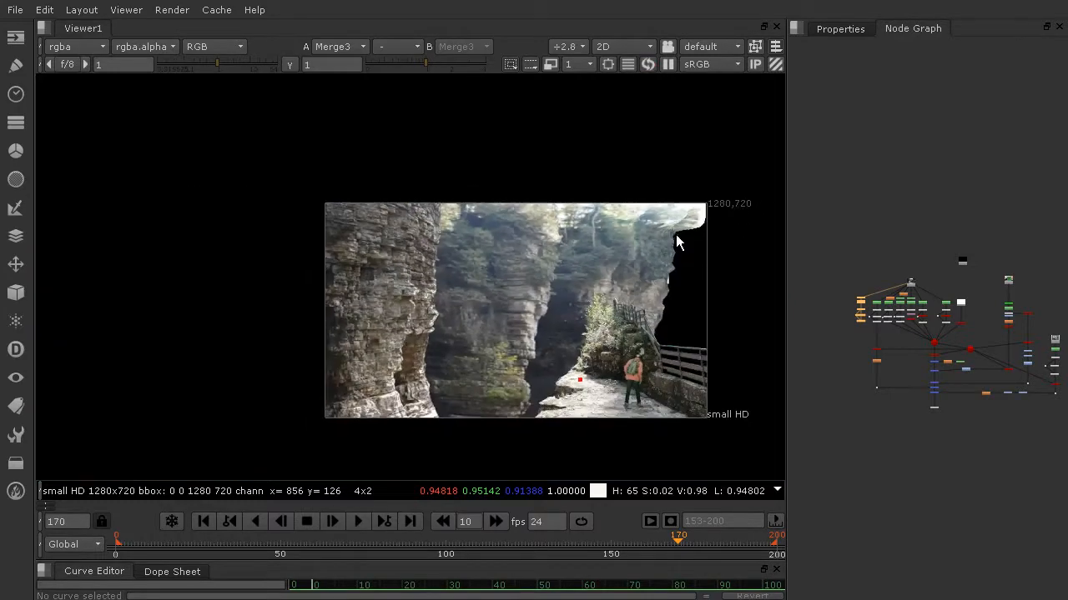
scroll(672, 251, up, 6)
scroll(895, 334, up, 1)
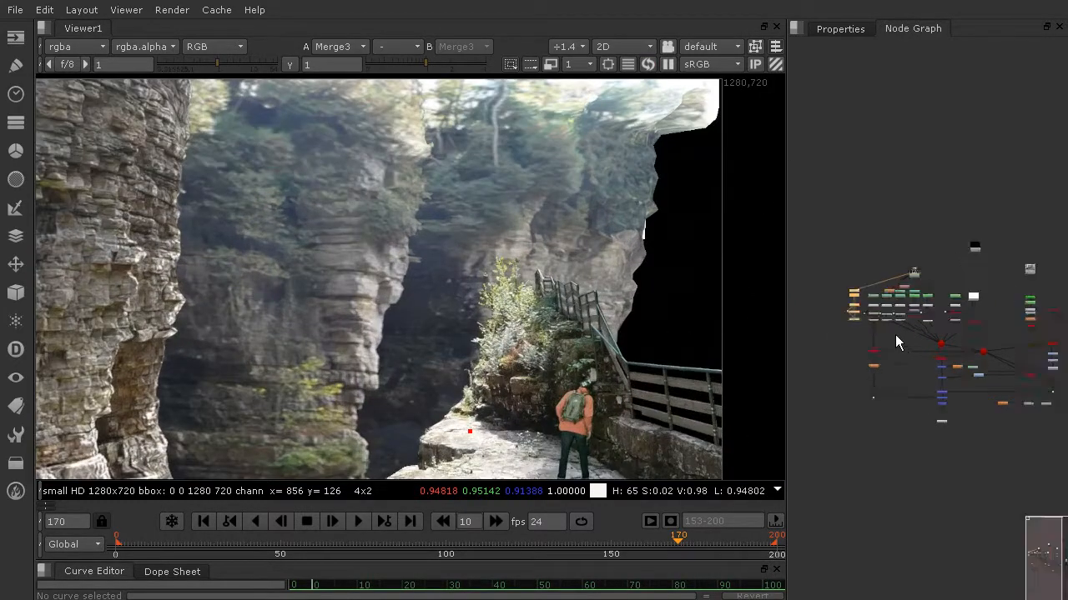
scroll(895, 334, up, 5)
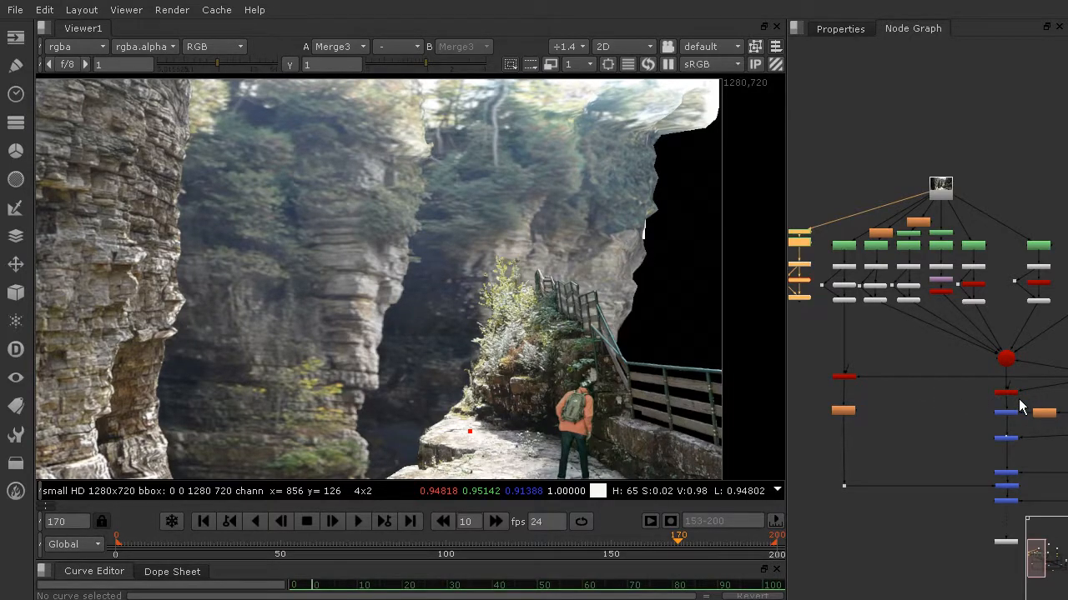
scroll(1018, 399, down, 2)
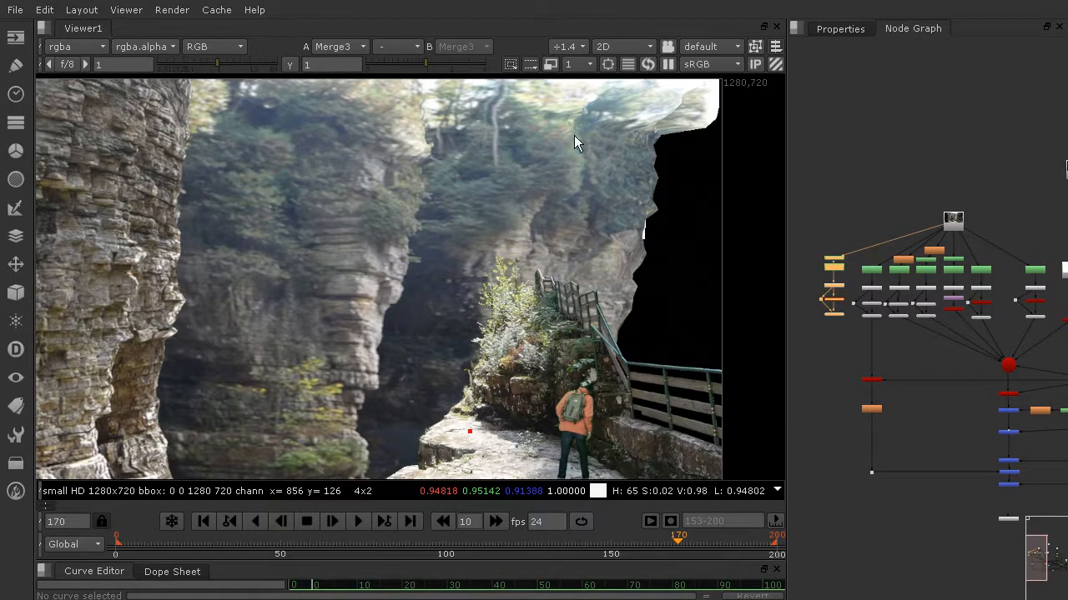
scroll(200, 268, down, 3)
scroll(223, 258, up, 1)
middle_drag(223, 259, 333, 244)
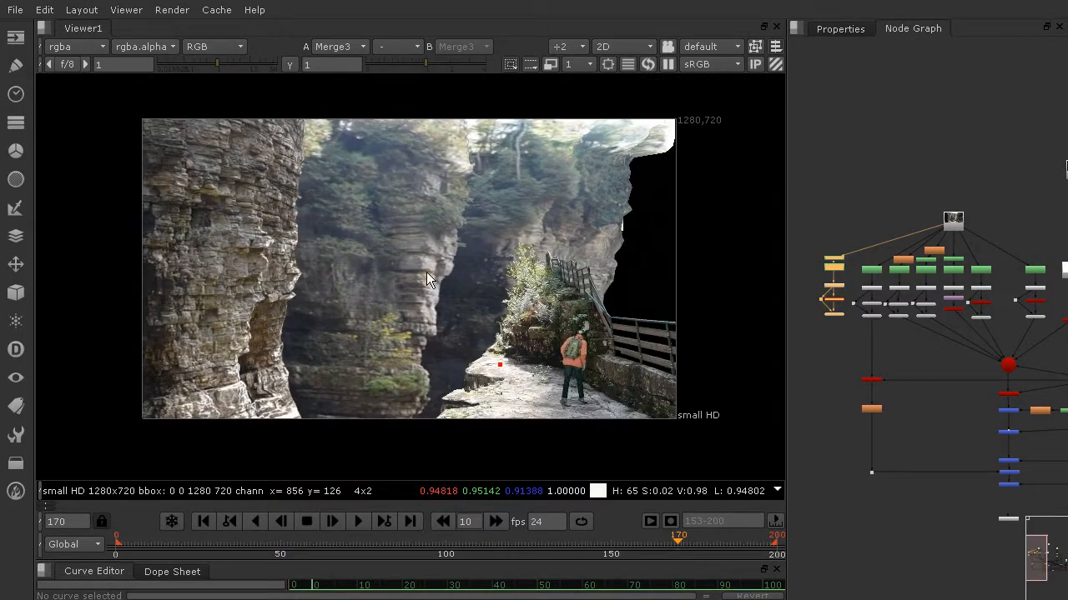
scroll(426, 271, down, 1)
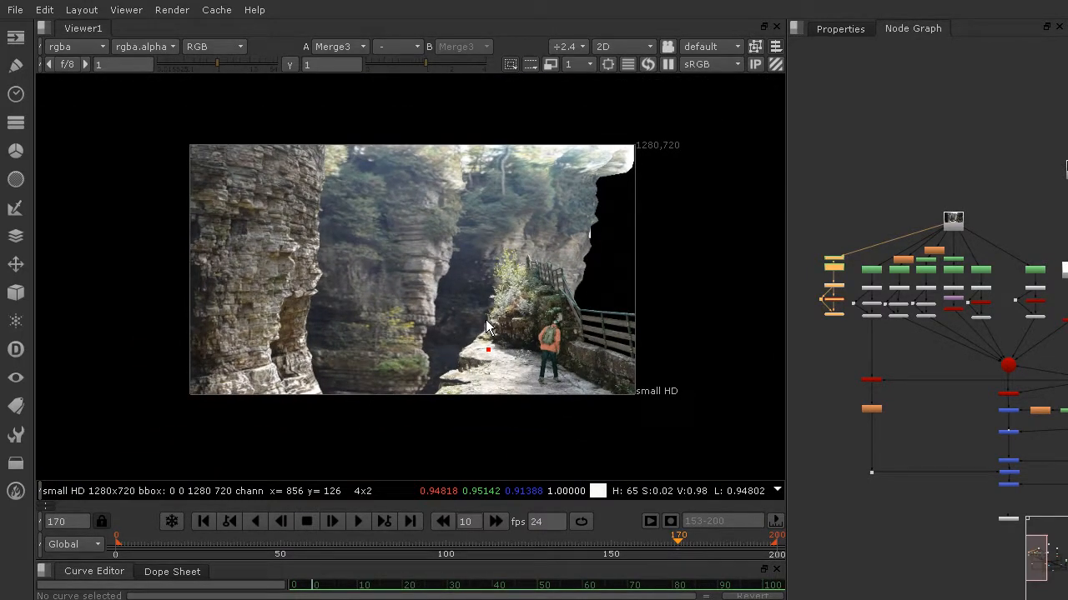
scroll(806, 334, up, 2)
scroll(892, 344, down, 2)
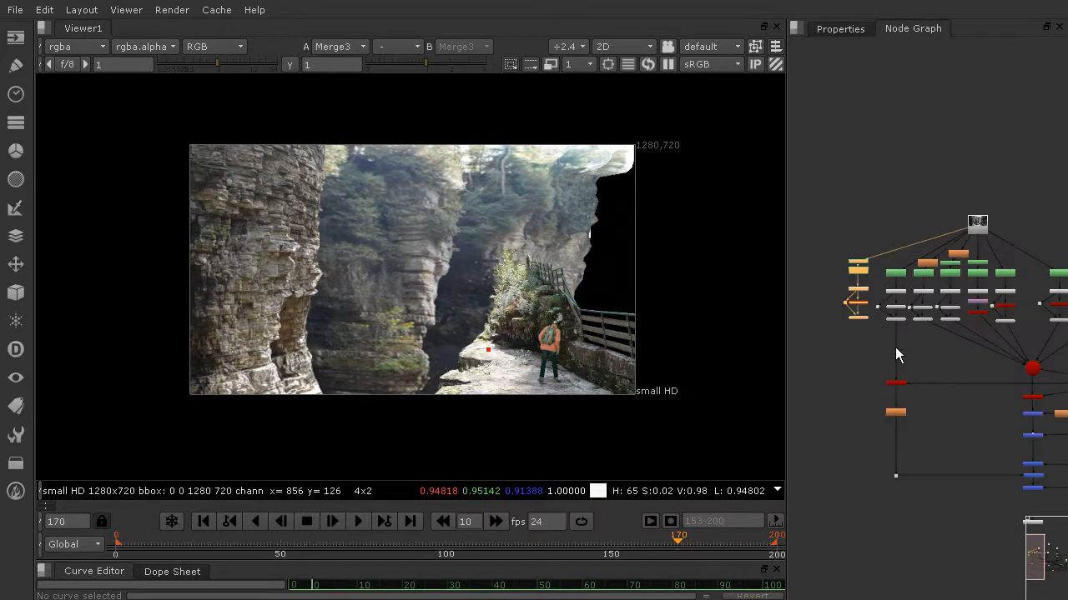
Add a ScanlineRender node below the FarRight_Formation column and connect its obj/scn input to DisplaceGeo5
scroll(895, 347, up, 4)
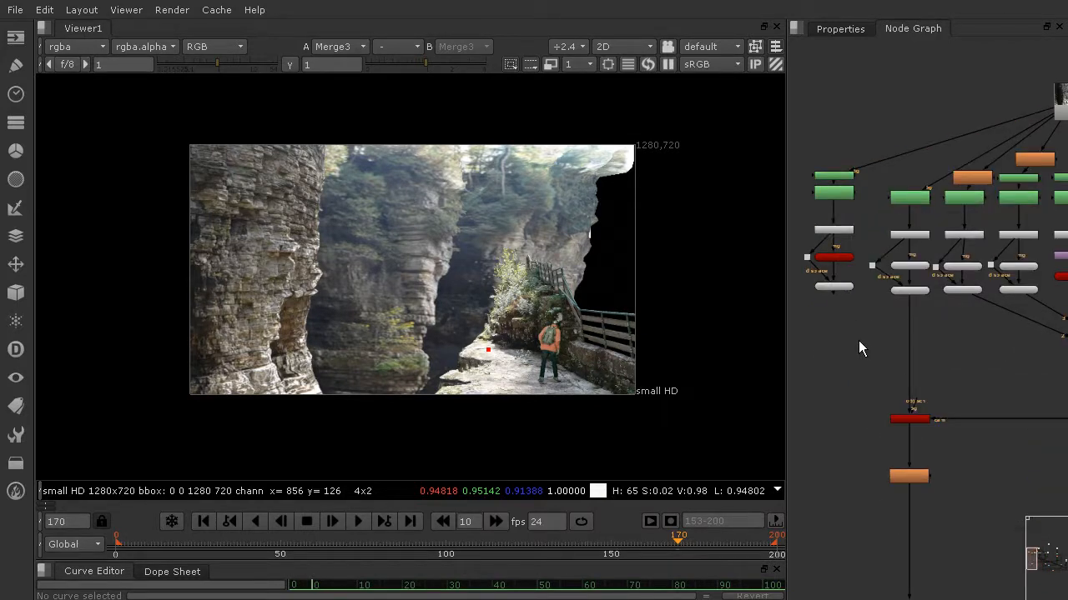
key(Tab)
text(sc)
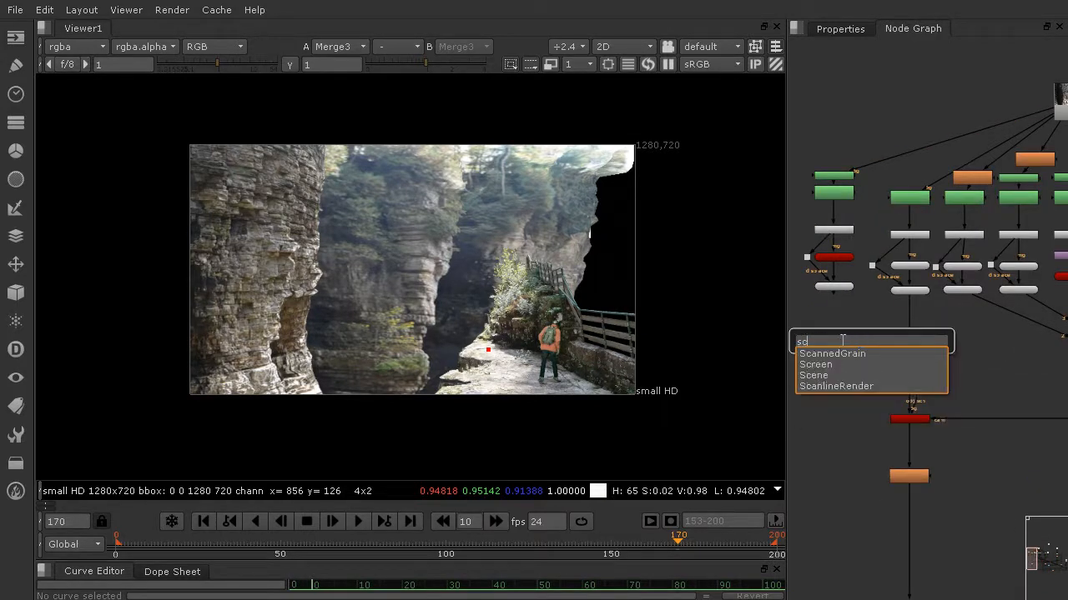
click(840, 385)
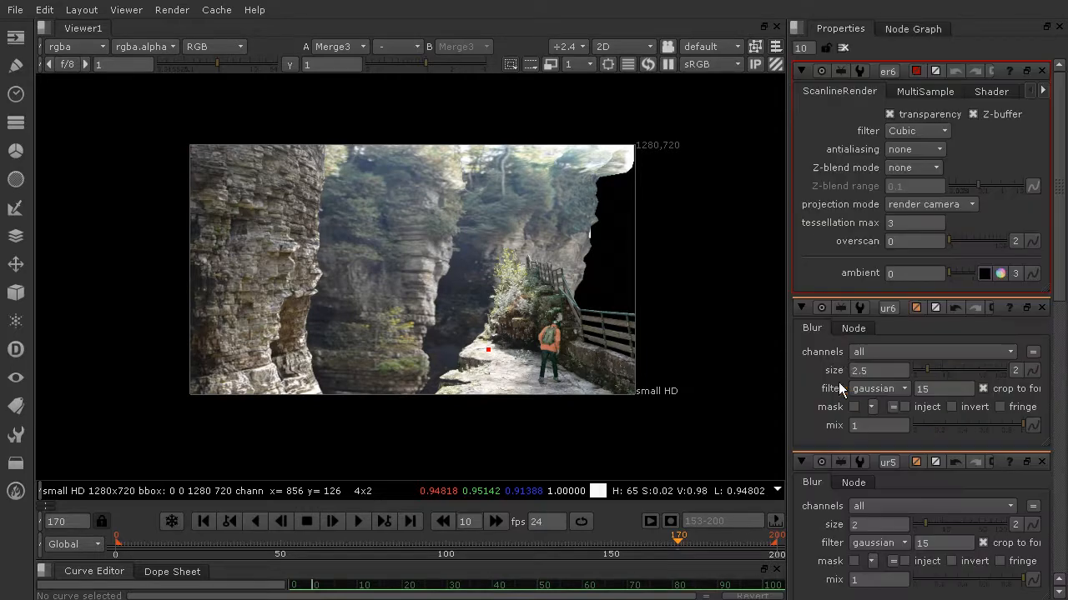
click(890, 28)
scroll(901, 195, up, 3)
drag(824, 326, 814, 259)
drag(846, 354, 810, 354)
scroll(854, 348, down, 3)
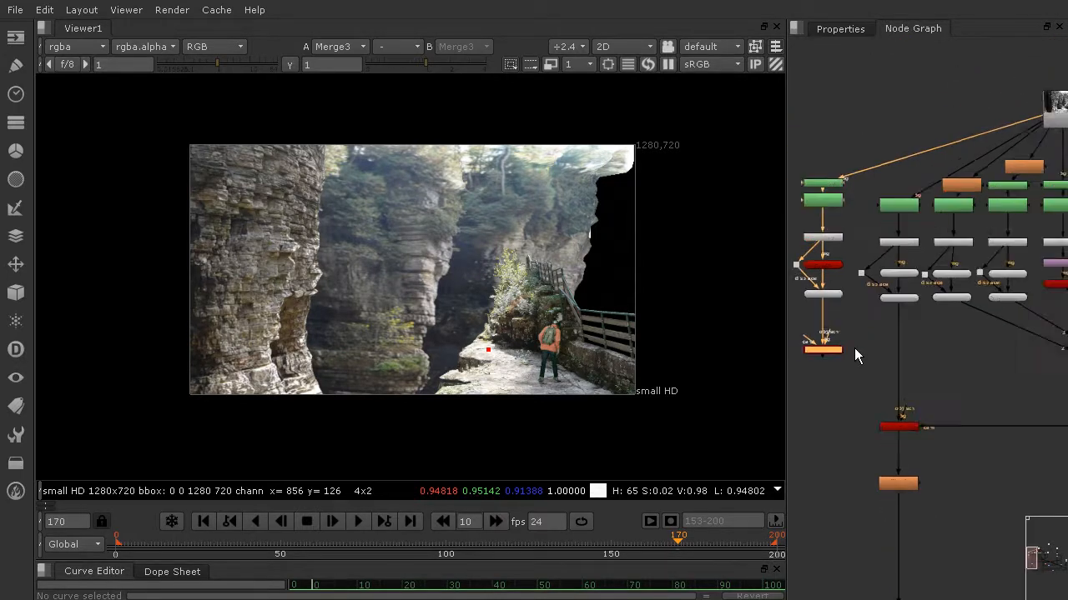
Connect the cam input of the FarRight_Formation column's ScanlineRender to Camera1
scroll(855, 347, up, 3)
drag(870, 354, 961, 490)
scroll(907, 438, down, 4)
middle_drag(922, 438, 1067, 436)
middle_drag(834, 408, 886, 415)
scroll(964, 411, down, 3)
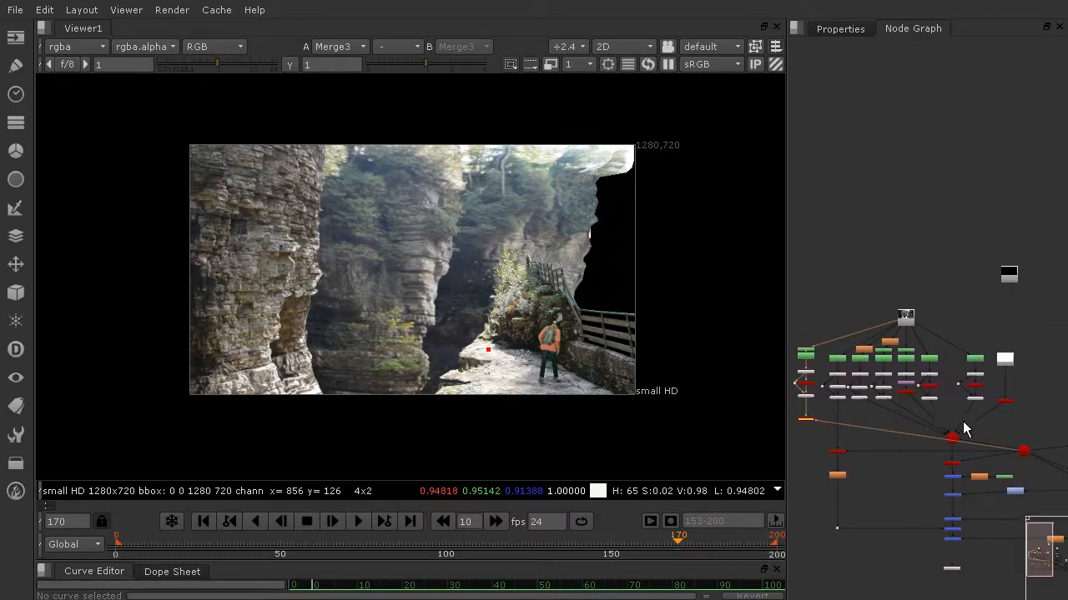
Move the whole FarRight_Formation column with its ScanlineRender across the graph to the far side of Constant1
drag(792, 323, 819, 431)
drag(810, 359, 1043, 361)
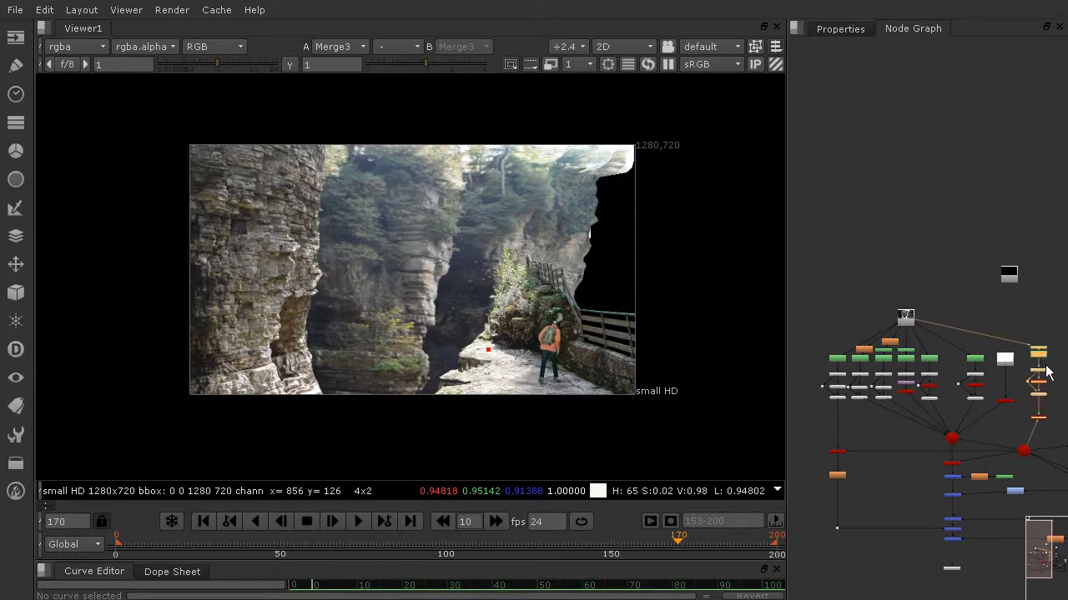
scroll(1016, 426, up, 2)
middle_drag(1016, 427, 953, 376)
scroll(932, 412, up, 5)
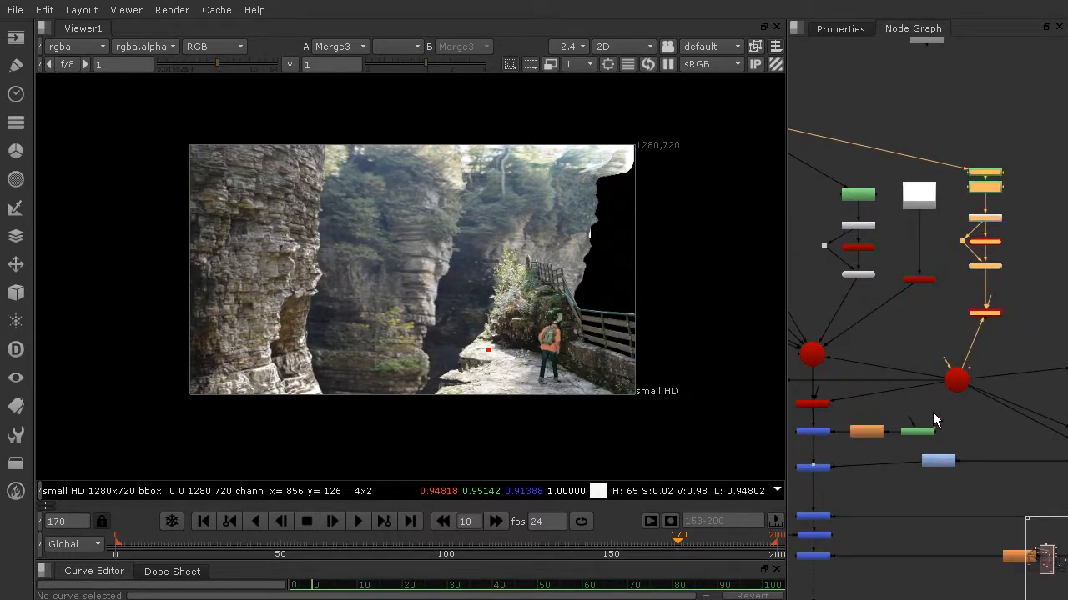
scroll(925, 432, down, 5)
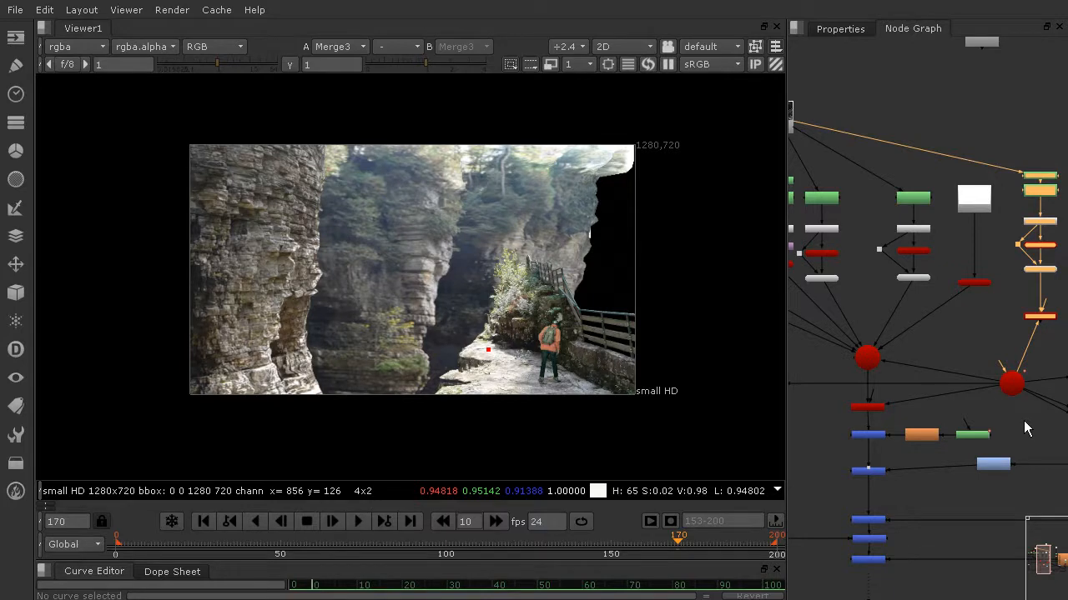
Shift Merge4 together with Blur2 and RotoPaint1 slightly down to make room beneath ScanlineRender1
drag(1016, 421, 844, 444)
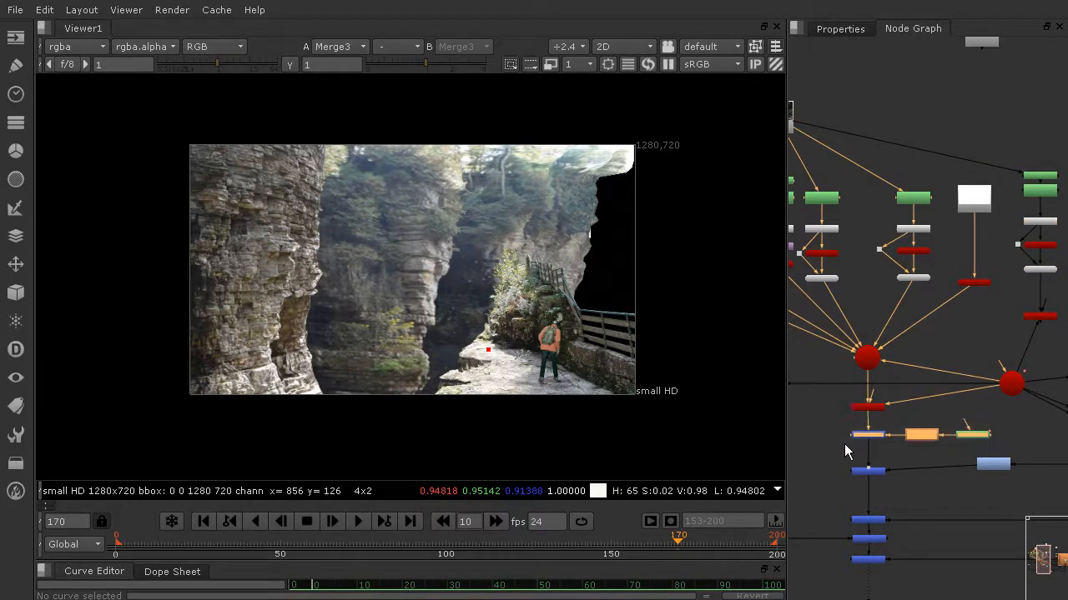
click(866, 437)
scroll(884, 421, up, 3)
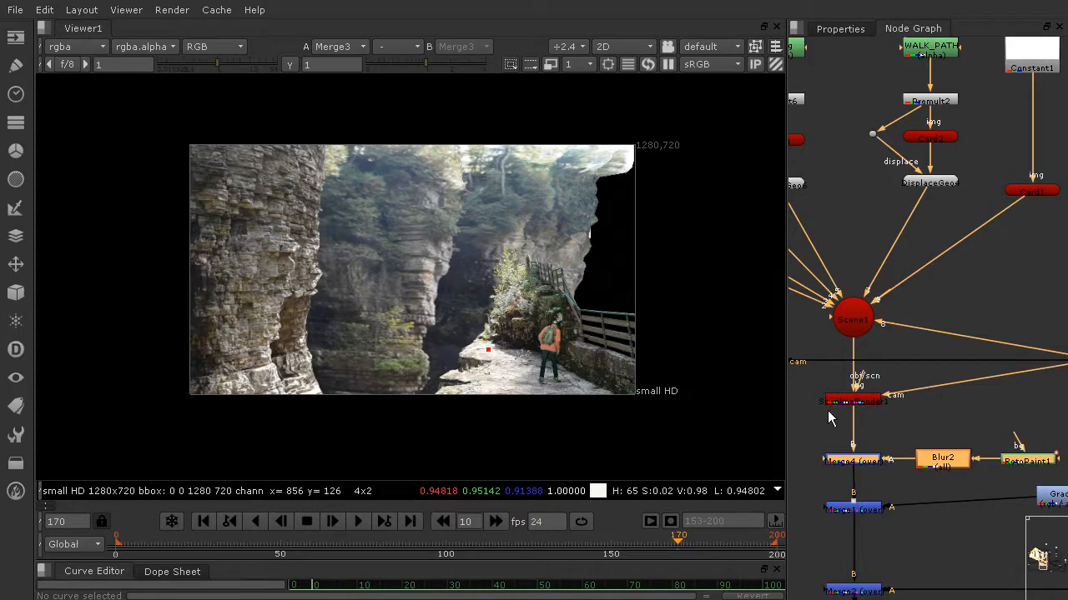
scroll(954, 418, down, 2)
middle_drag(953, 418, 889, 408)
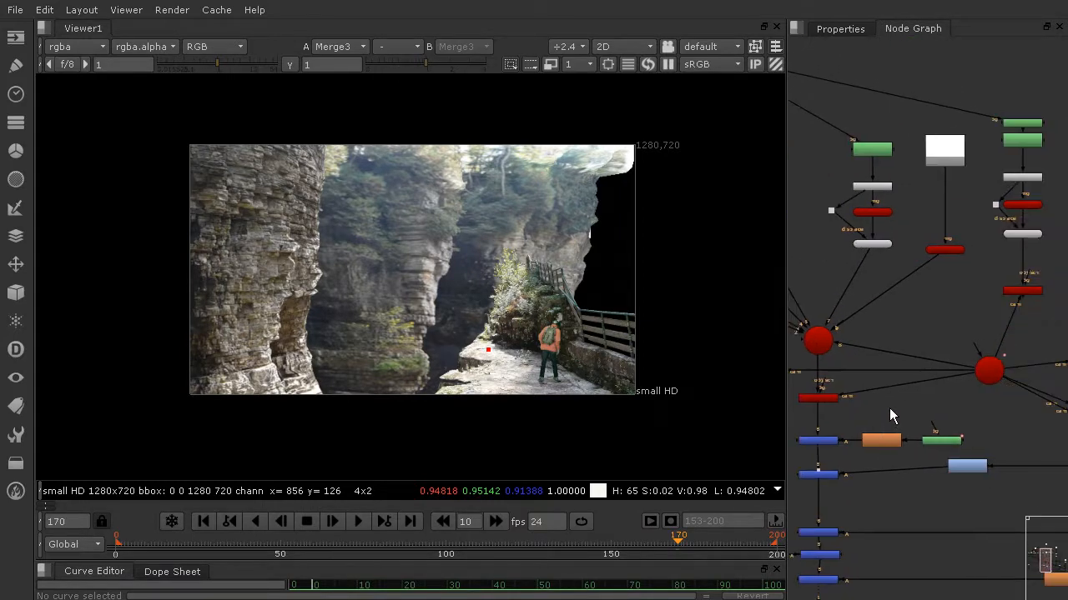
Insert a Merge node between ScanlineRender1 and Merge4 and connect its A input to the FarRight_Formation column's ScanlineRender
key(Tab)
text(Merge)
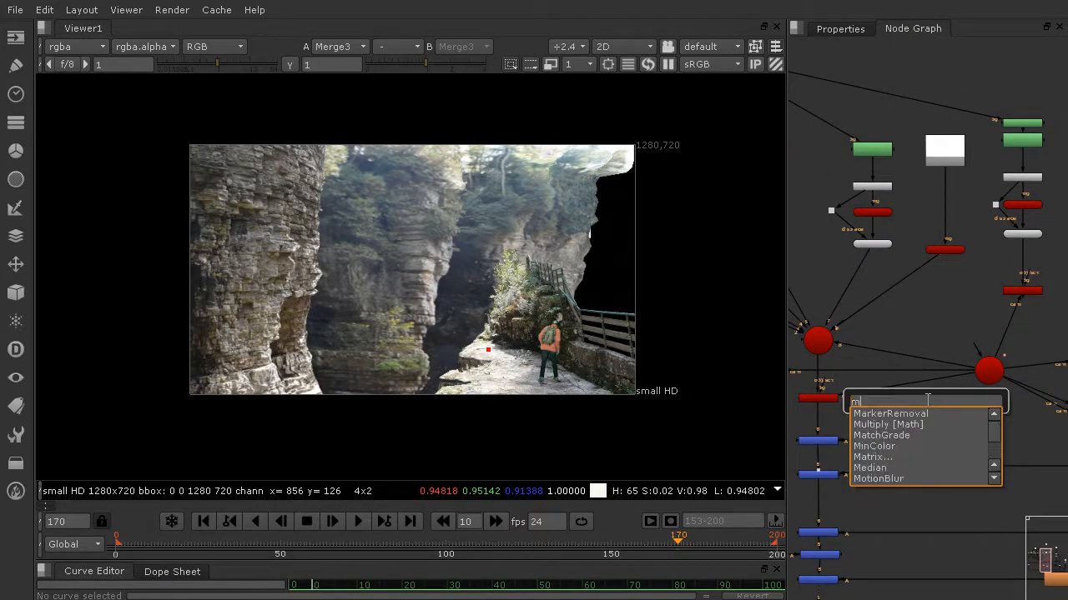
key(Return)
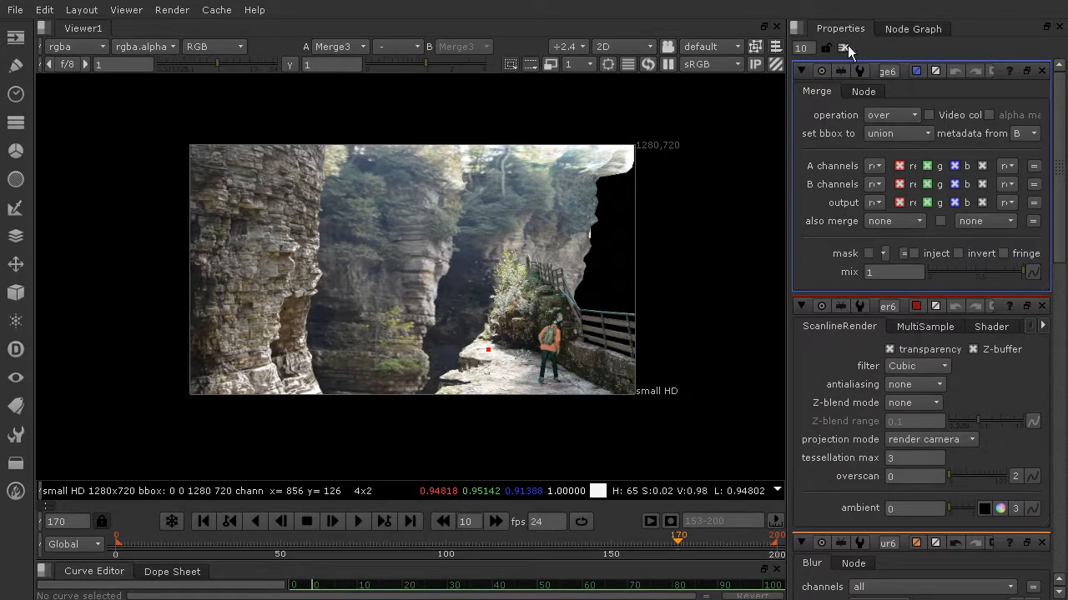
click(914, 30)
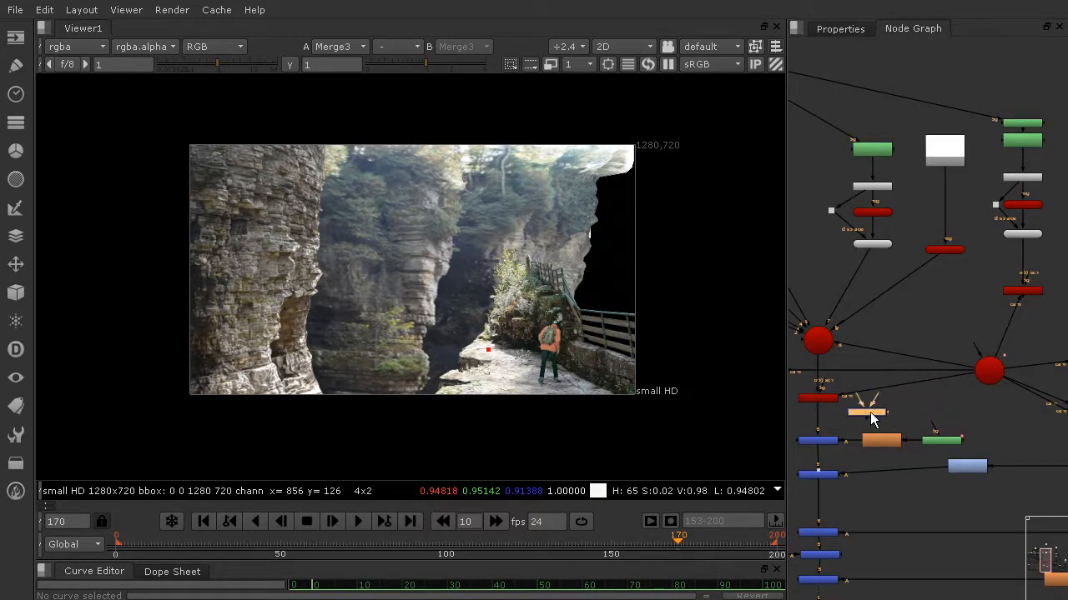
click(813, 418)
drag(801, 408, 1027, 391)
drag(720, 188, 1026, 335)
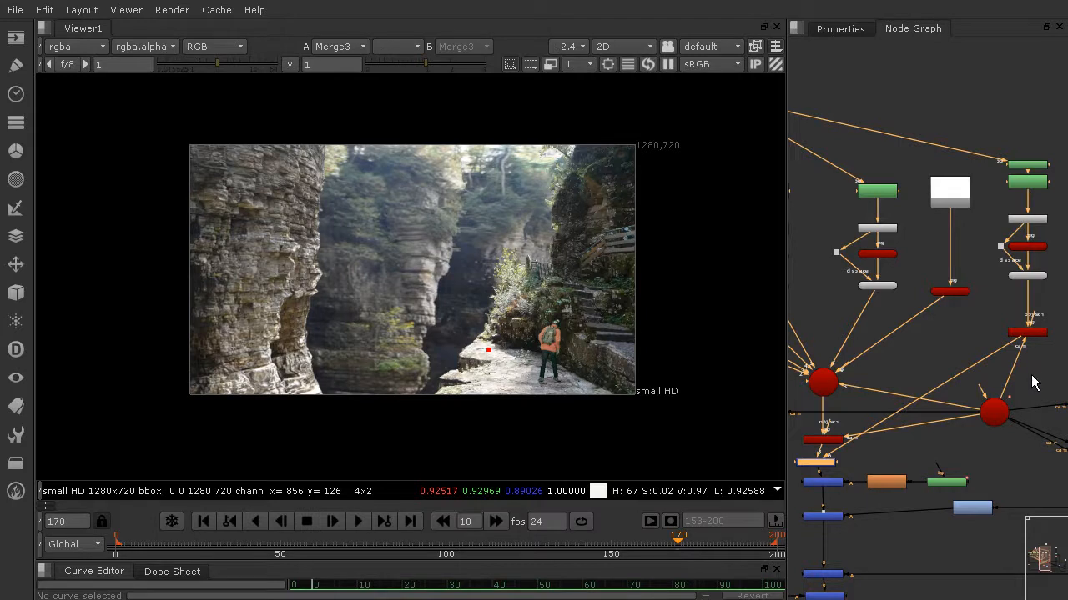
Move the FarRight_Formation column's ScanlineRender down level with the Merge6 node and align Merge6 under ScanlineRender1
scroll(1025, 372, up, 2)
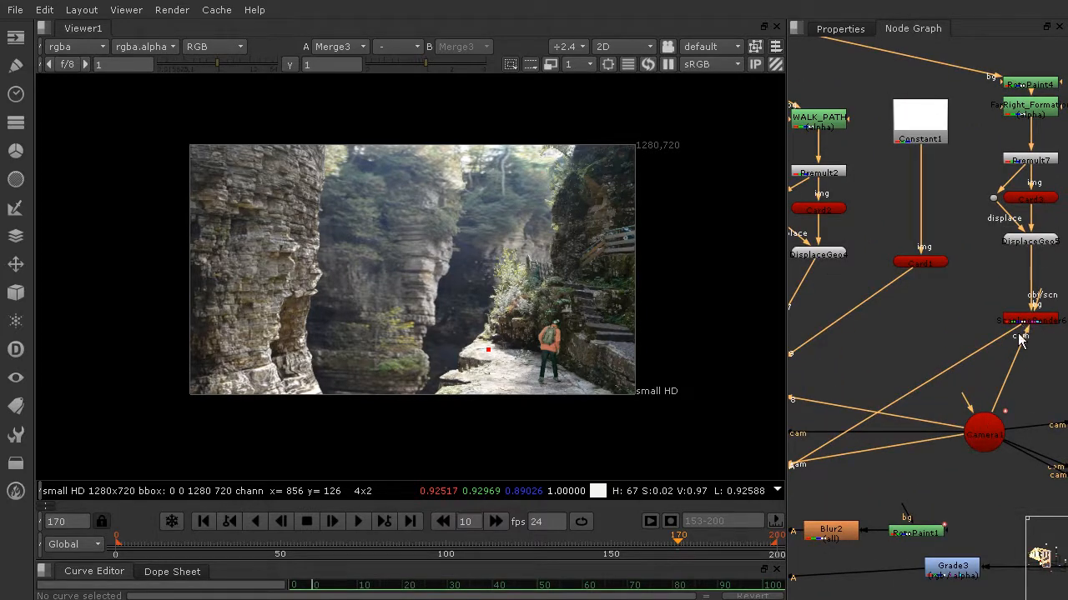
scroll(1044, 375, down, 3)
drag(1038, 342, 1042, 455)
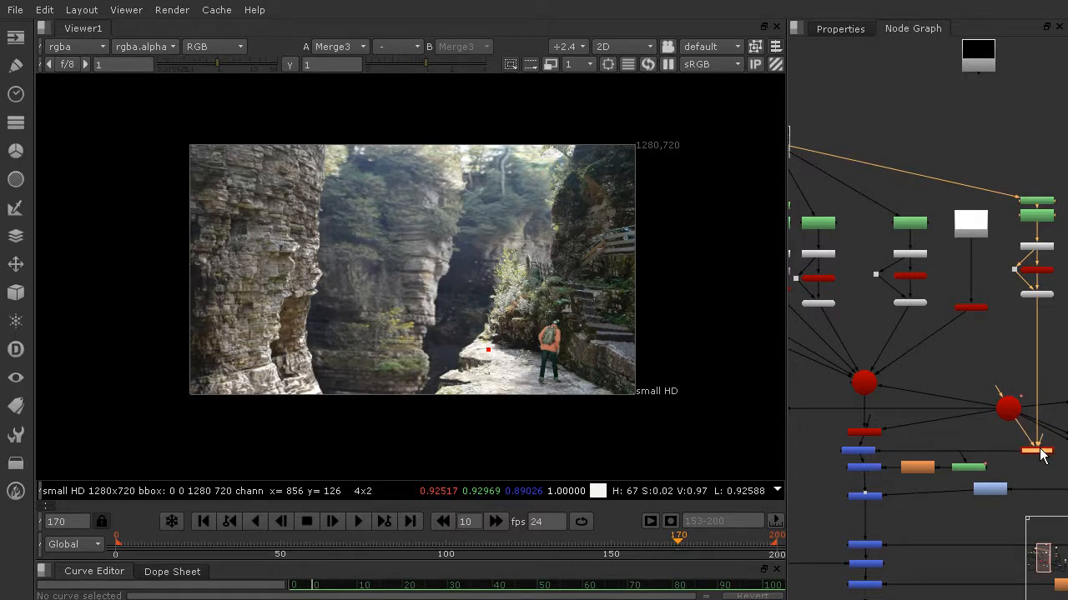
click(909, 377)
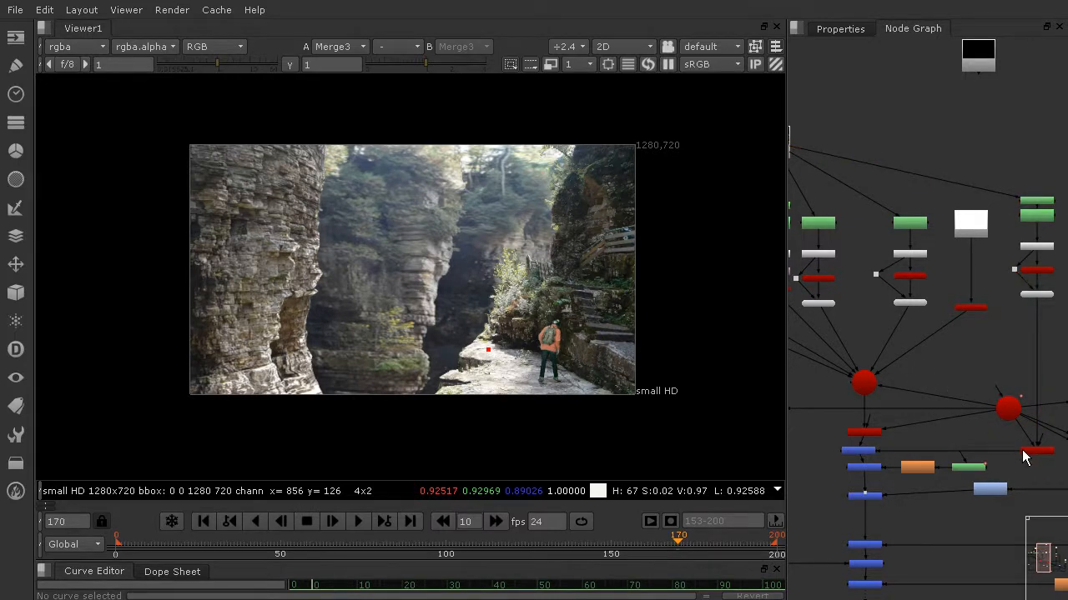
click(869, 451)
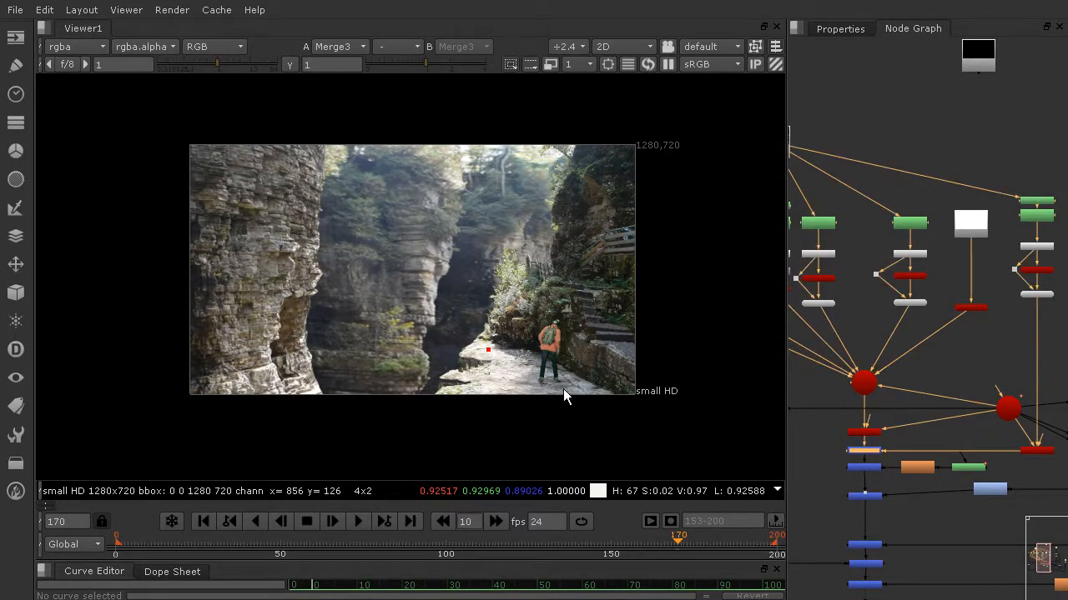
Examine how the separately rendered far right formation sits in the composite around the hiker, stairs and cliff edge
scroll(563, 389, up, 3)
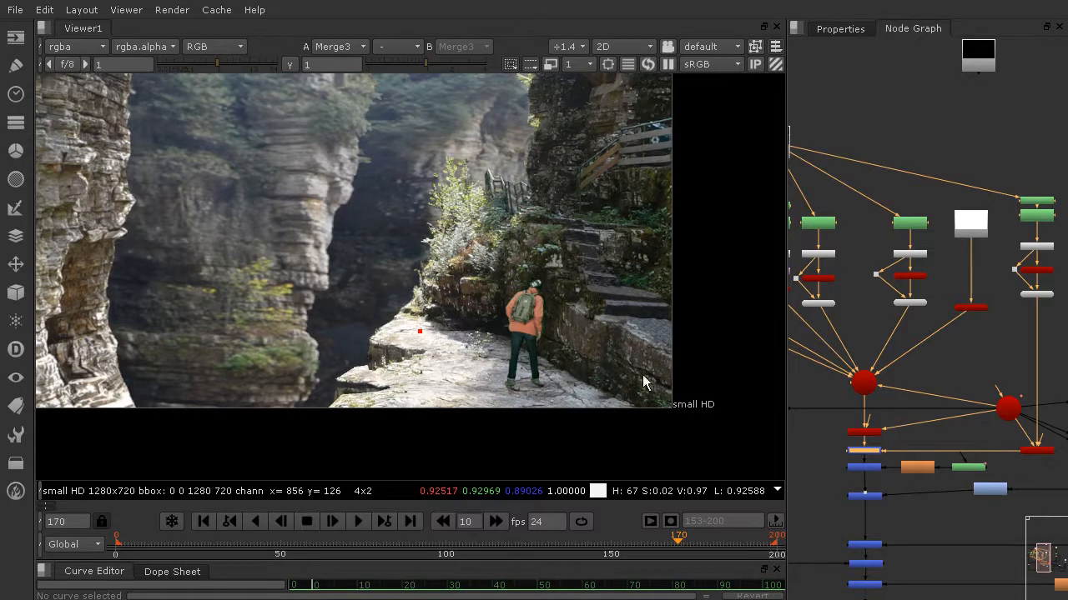
scroll(661, 411, down, 4)
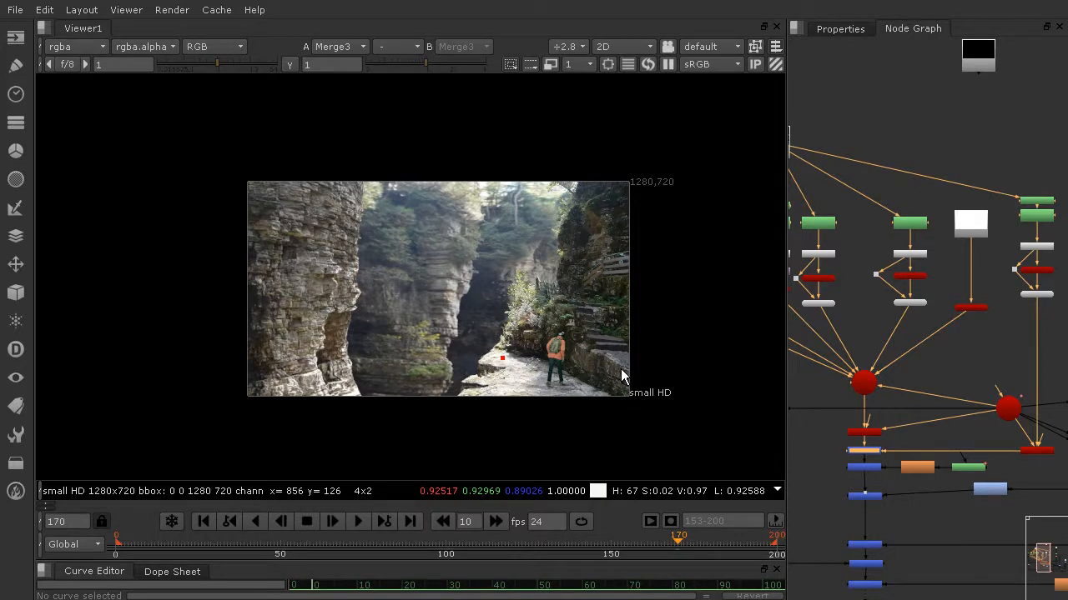
scroll(870, 377, up, 3)
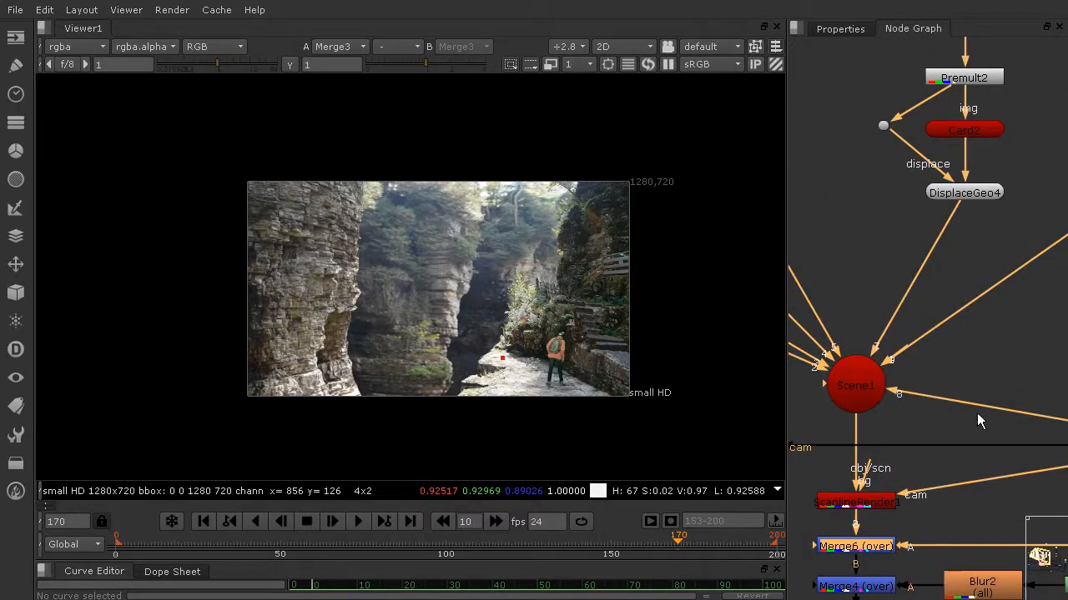
scroll(965, 377, down, 3)
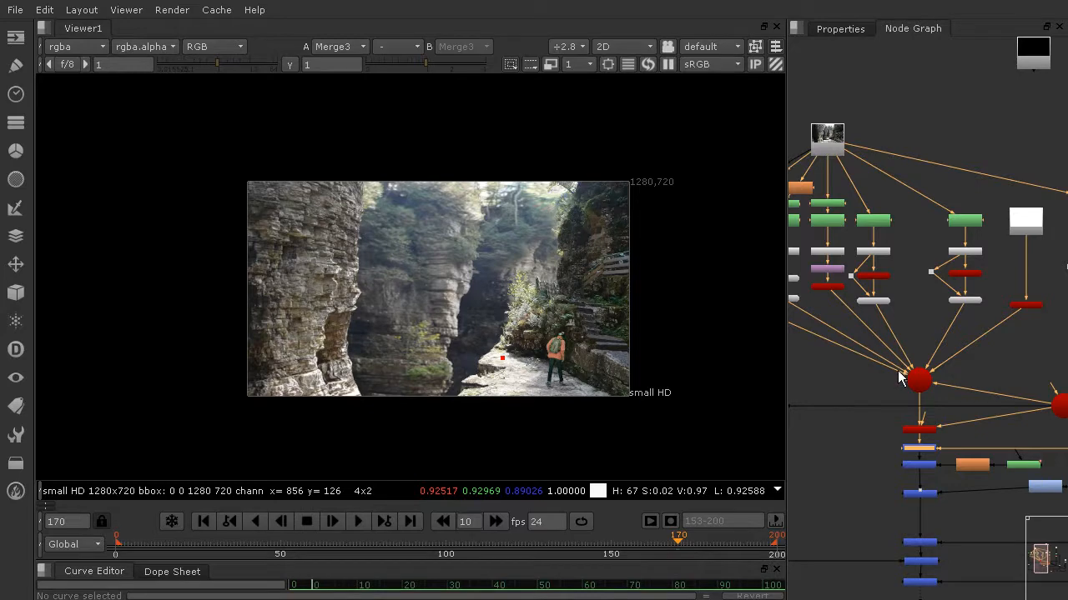
scroll(659, 266, up, 4)
scroll(553, 381, down, 3)
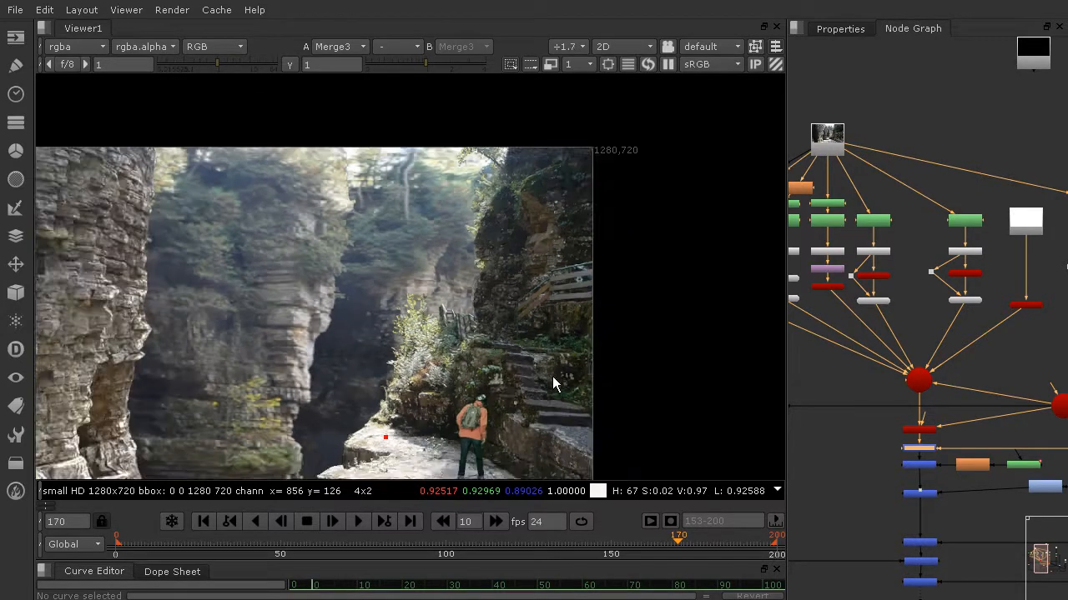
scroll(582, 384, up, 3)
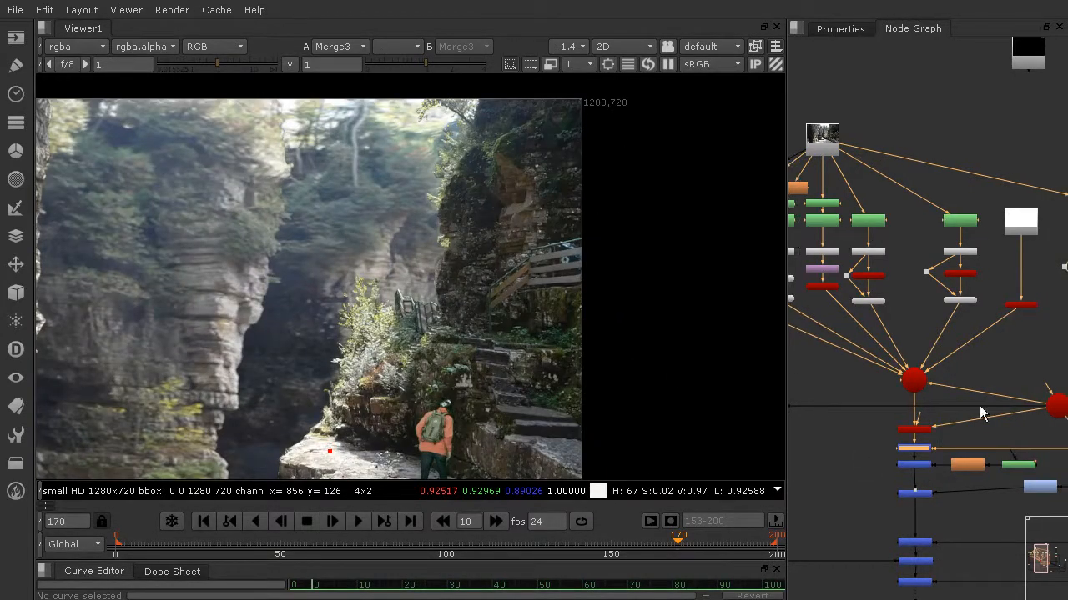
Add a Blur node and insert it on the connection between Read1 and RotoPaint4 of the FarRight_Formation column
middle_drag(979, 406, 855, 442)
scroll(991, 369, up, 3)
middle_drag(961, 338, 1034, 509)
middle_drag(831, 350, 956, 413)
click(964, 241)
key(Tab)
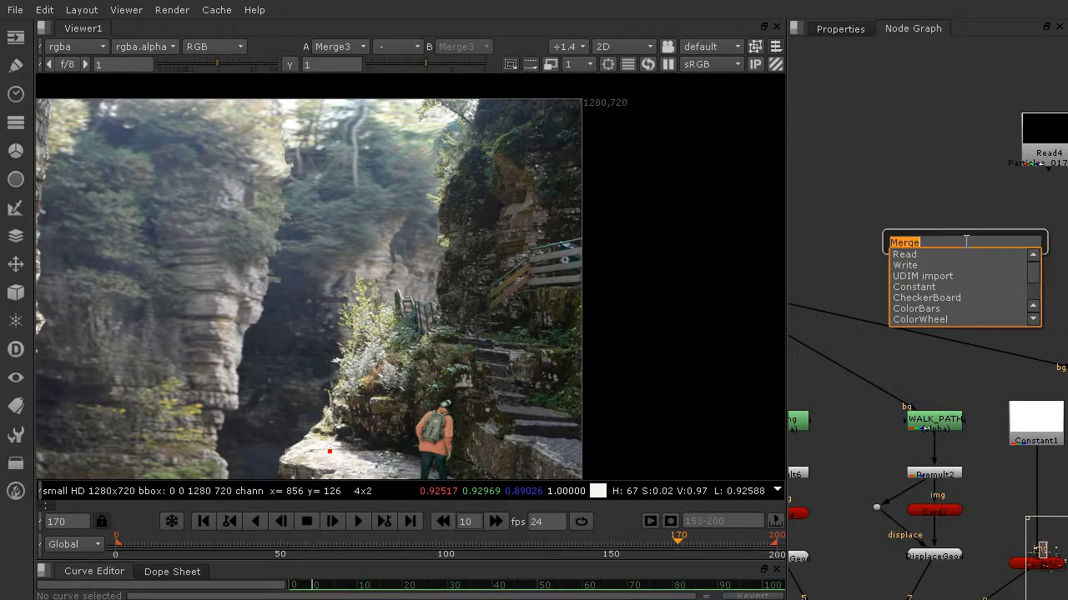
text(b)
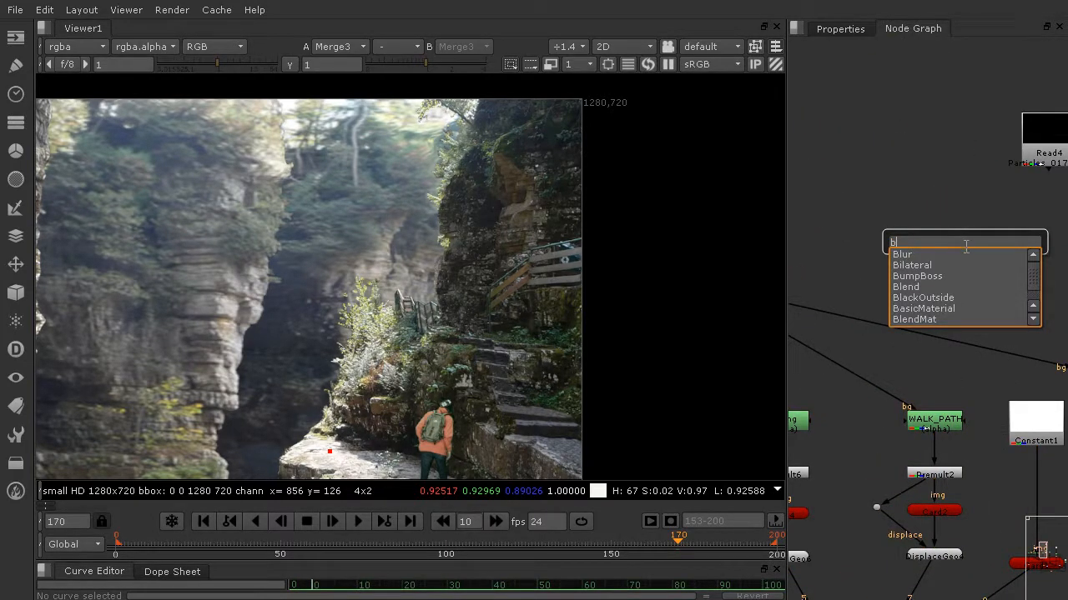
click(918, 254)
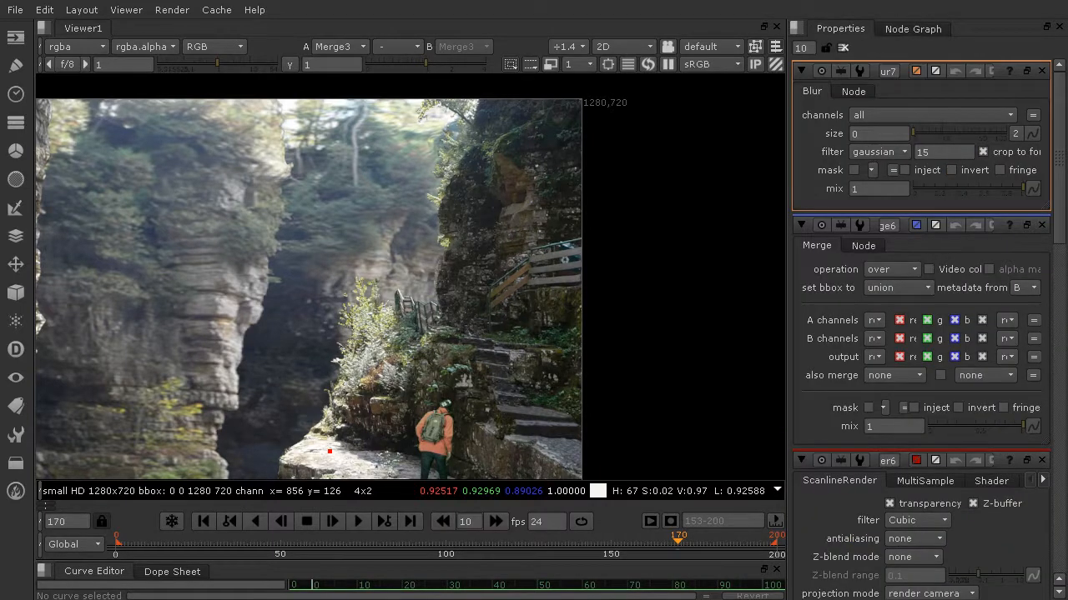
click(915, 29)
drag(966, 242, 891, 328)
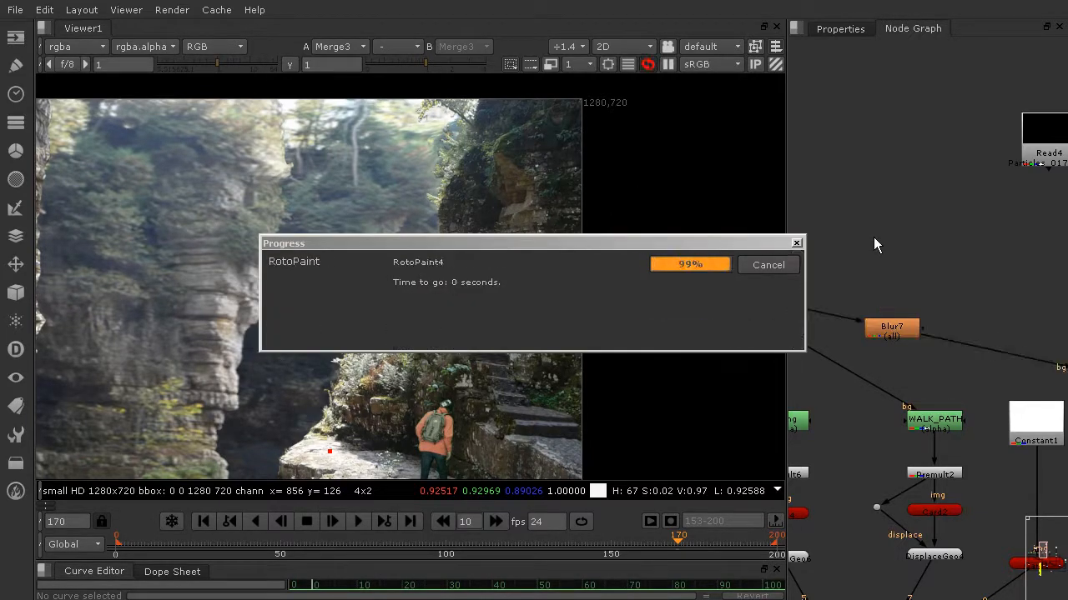
drag(894, 334, 940, 296)
Set the size of the far right formation's blur to 1 and inspect the cliff's foliage edges
scroll(483, 158, up, 2)
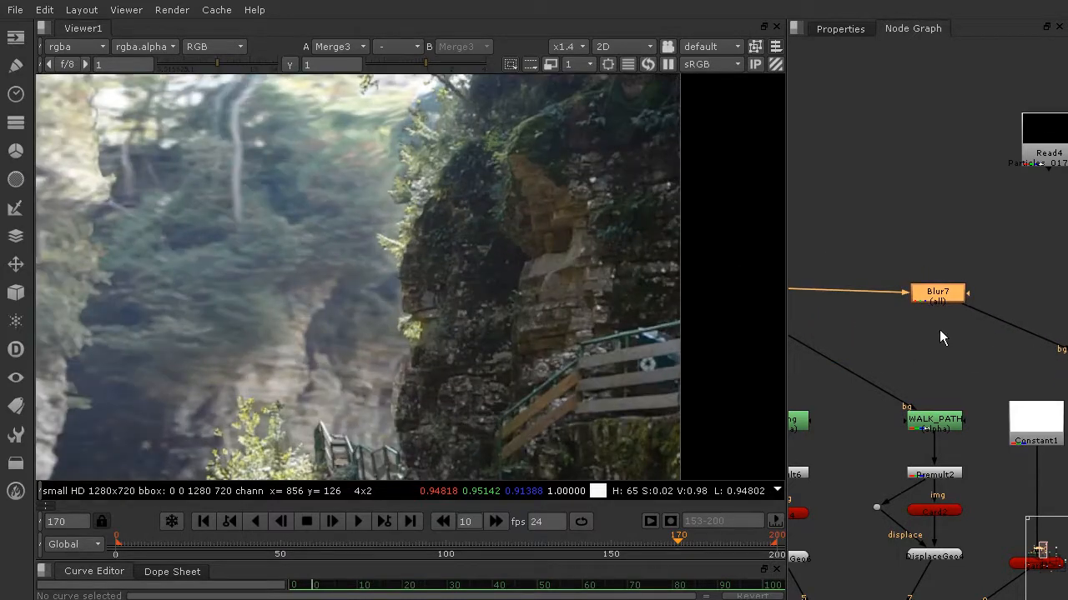
click(840, 29)
middle_drag(542, 126, 552, 239)
double_click(881, 135)
text(1)
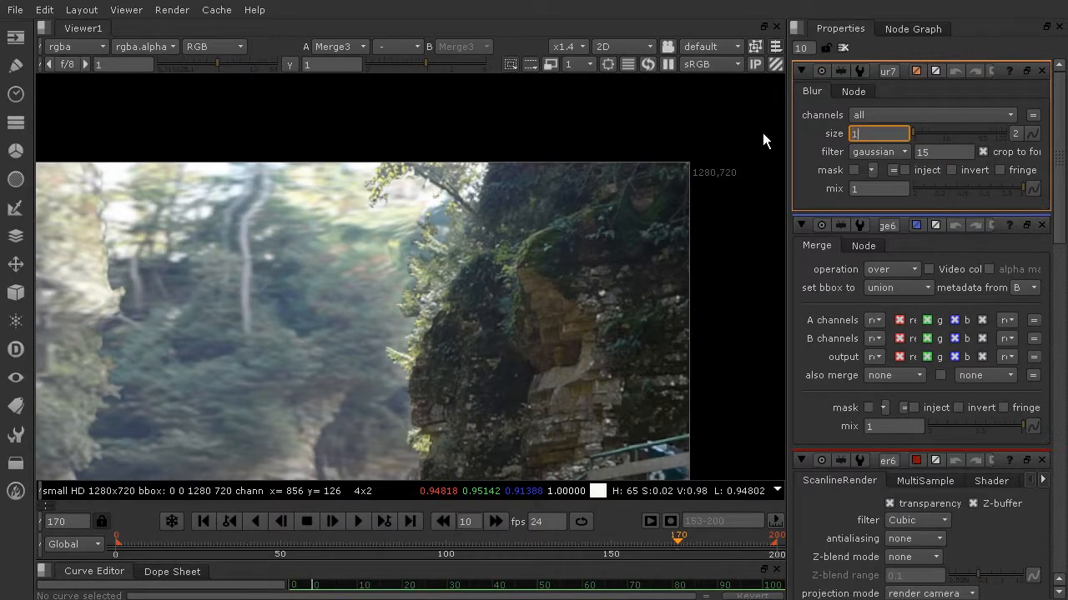
key(Return)
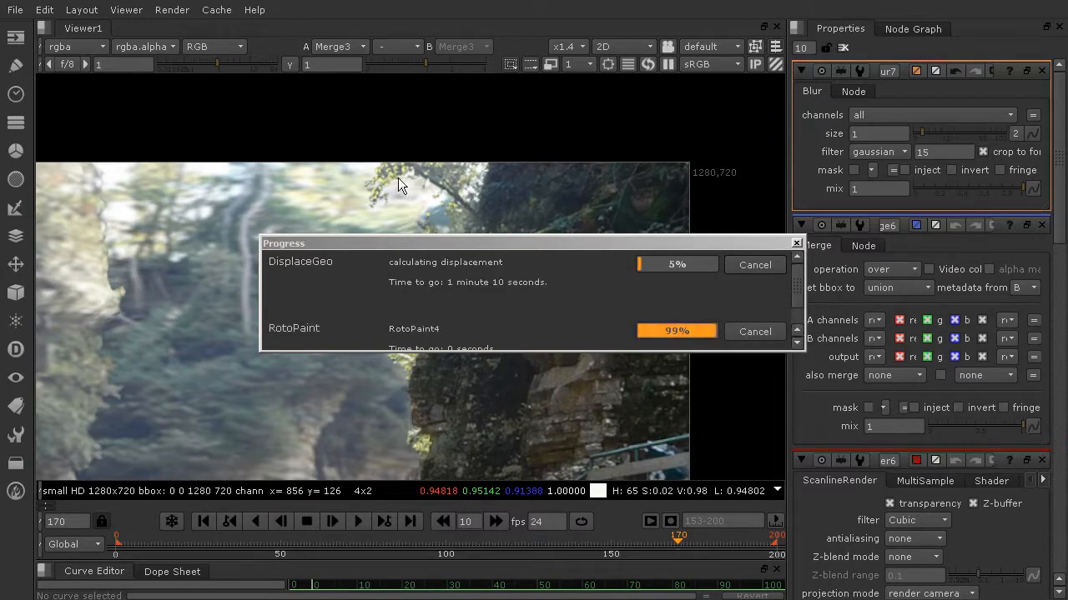
scroll(398, 185, up, 2)
scroll(472, 186, up, 1)
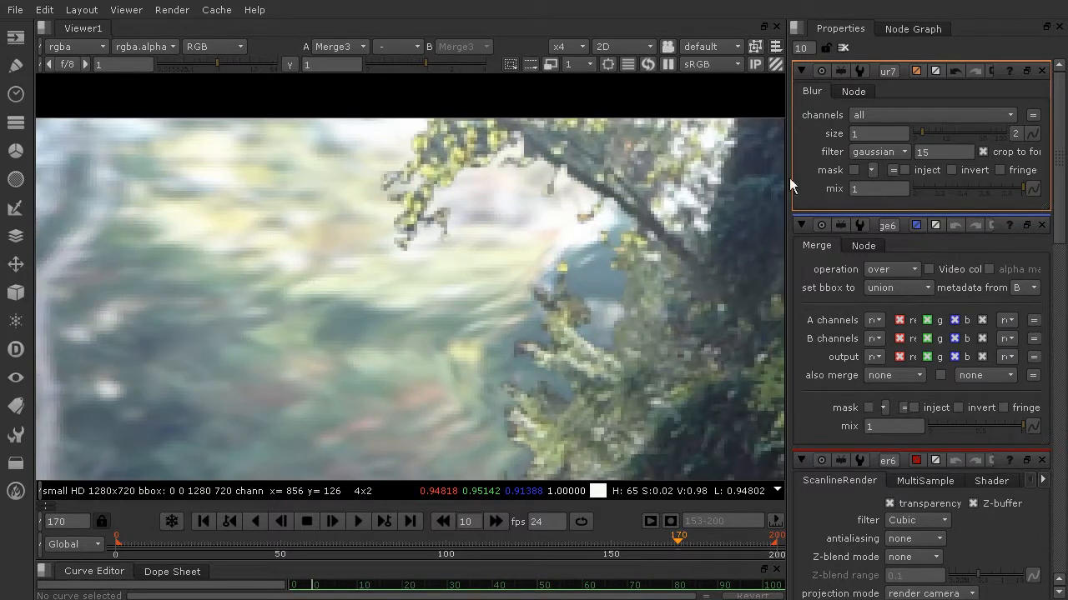
scroll(614, 178, down, 7)
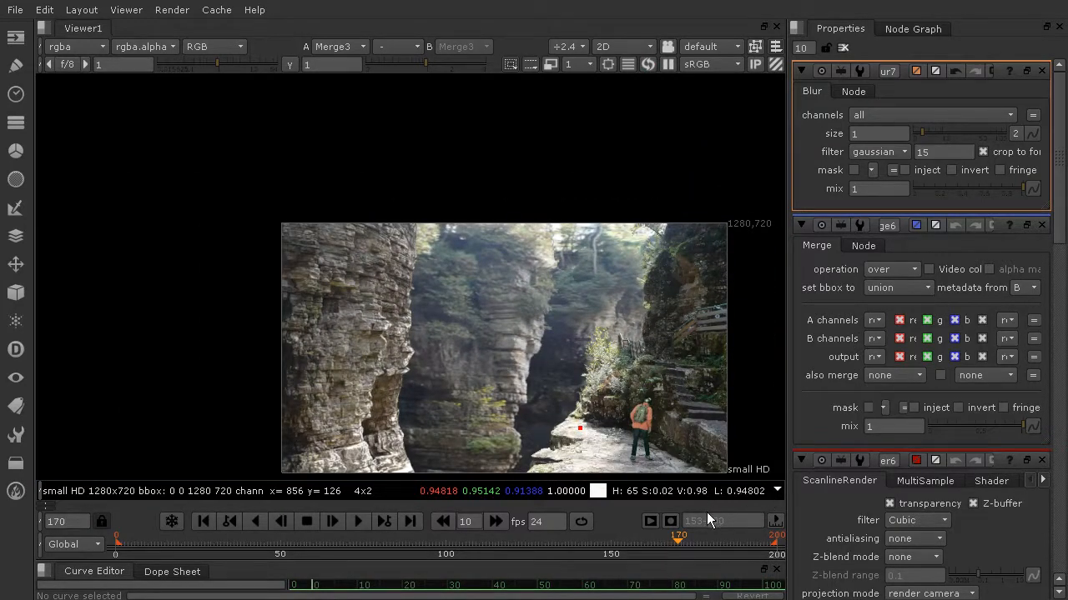
Disable the DisplaceGeo5 node in the FarRight_Formation column and check the cliff's upper edge in the composite
click(913, 28)
middle_drag(993, 358, 823, 247)
scroll(907, 329, up, 7)
click(860, 346)
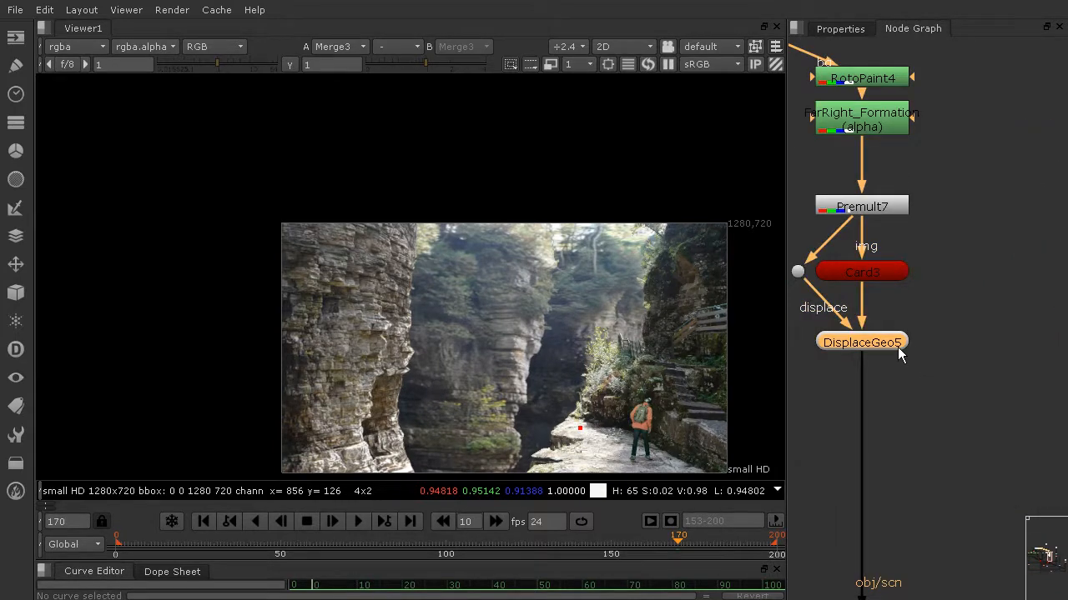
key(d)
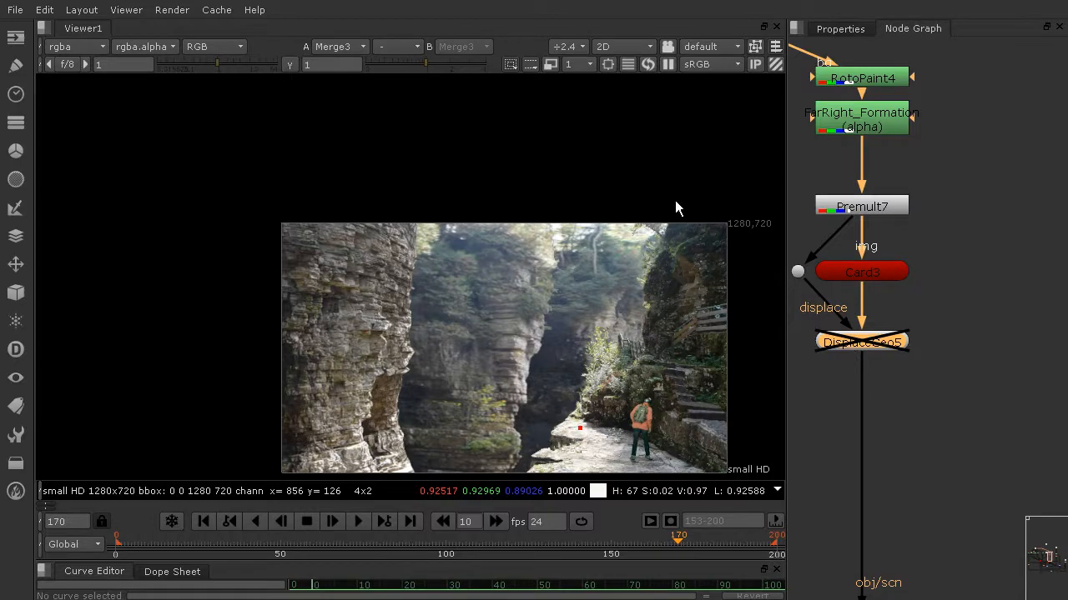
scroll(675, 209, up, 8)
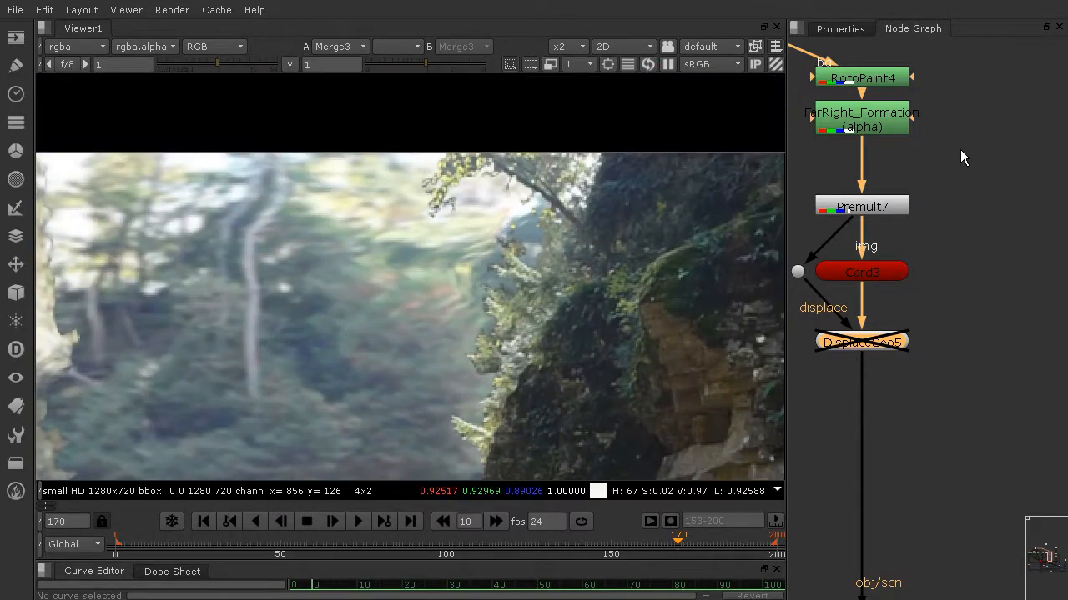
Try an exaggerated size of 76 on the far right formation's blur to check how it treats the cliff's edges
click(947, 143)
middle_drag(936, 232, 1038, 491)
middle_drag(792, 242, 1063, 313)
click(903, 250)
click(844, 29)
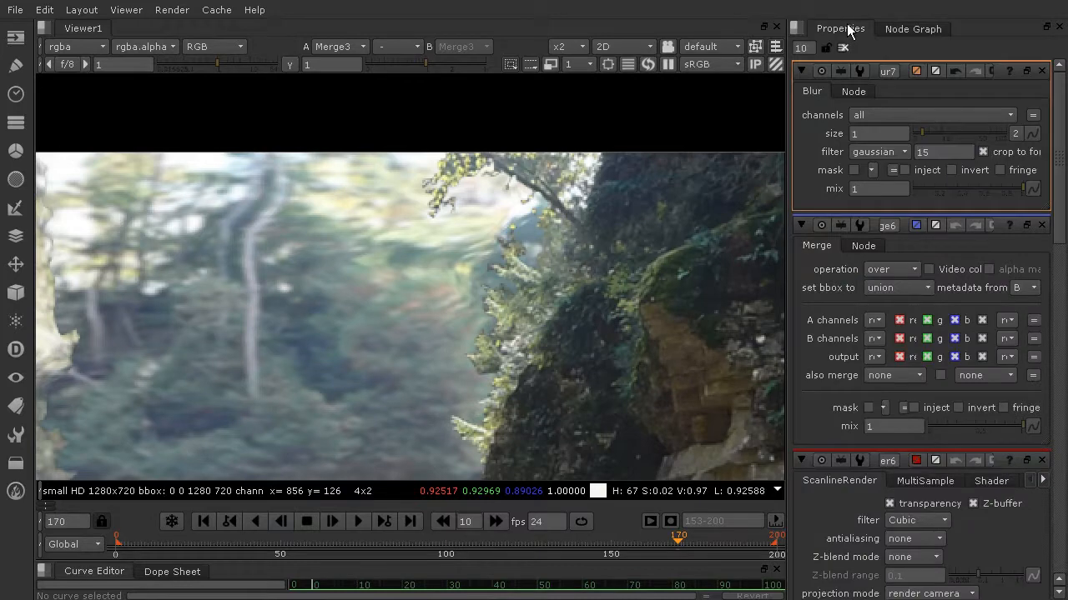
click(920, 134)
click(939, 132)
click(965, 134)
click(996, 134)
click(647, 64)
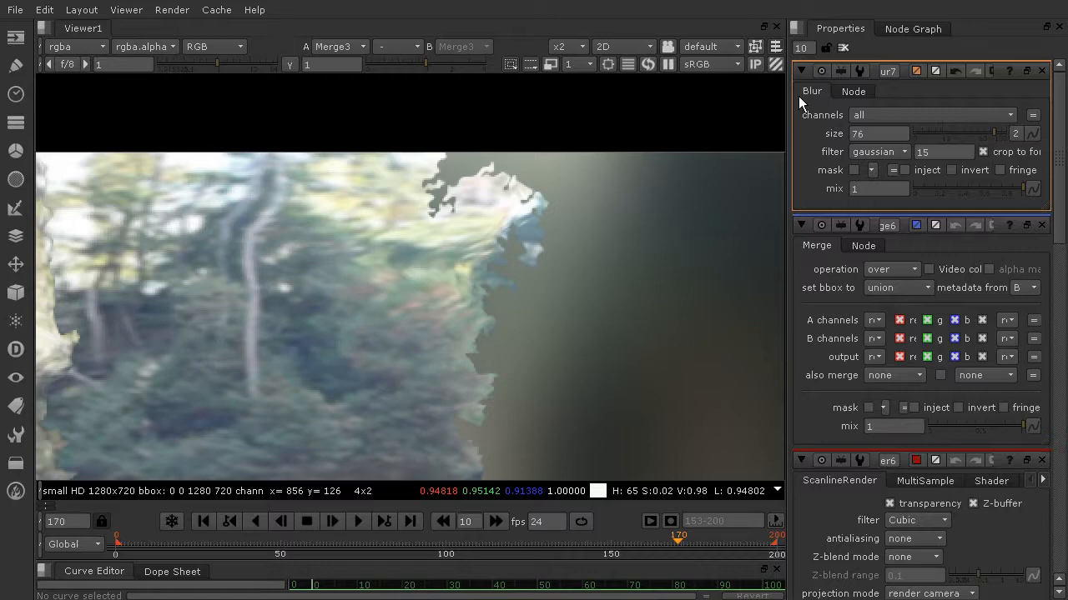
scroll(608, 324, down, 5)
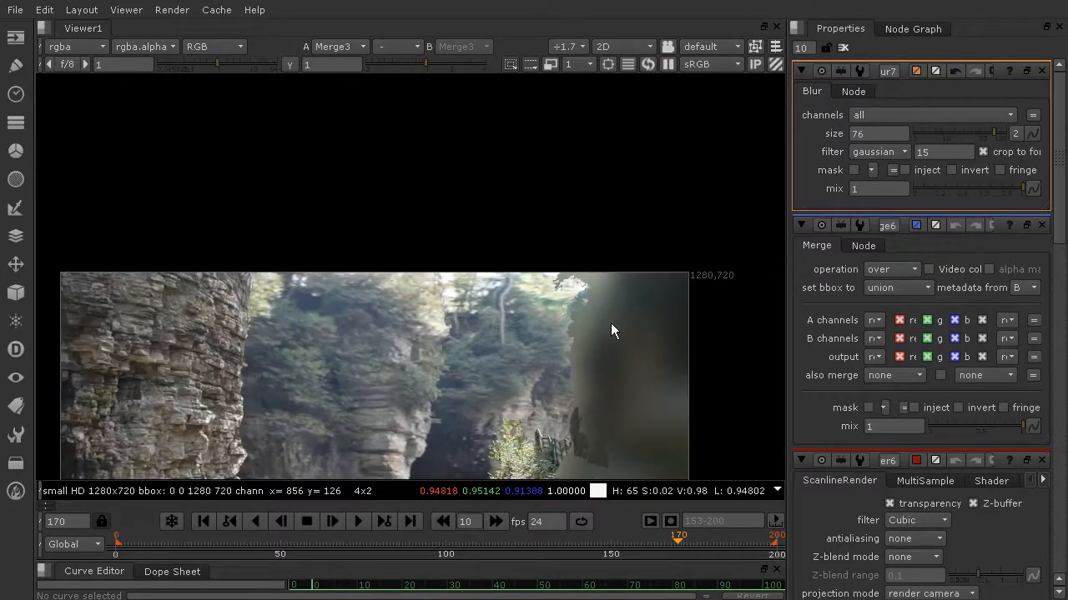
Move Blur7 from between Read1 and RotoPaint4 onto the connection between the far right formation's ScanlineRender and Merge6
click(909, 29)
scroll(940, 265, down, 4)
scroll(951, 268, up, 1)
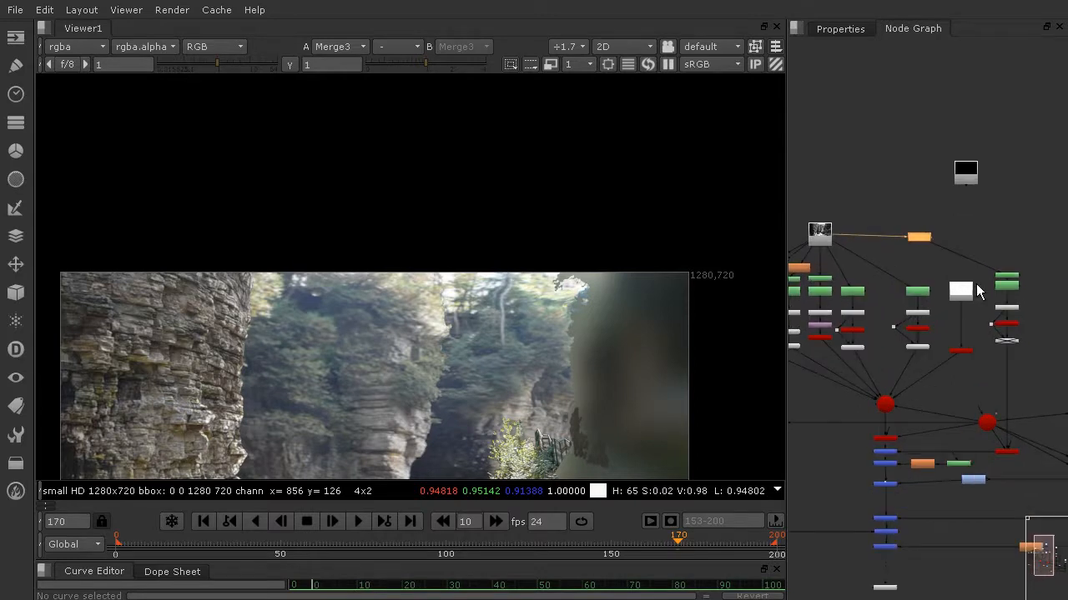
scroll(942, 388, up, 2)
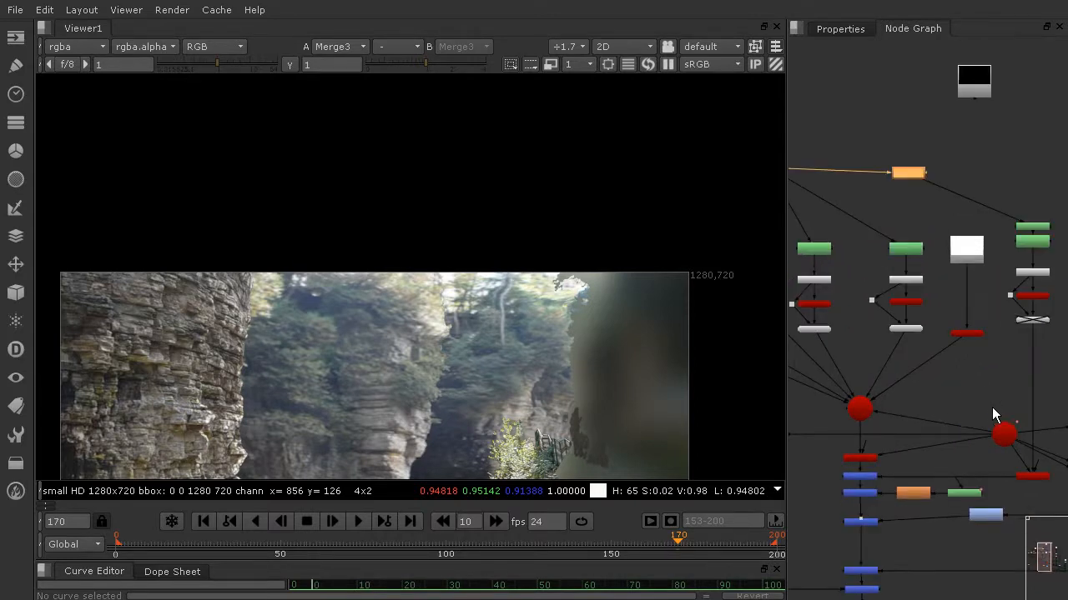
scroll(1021, 407, up, 3)
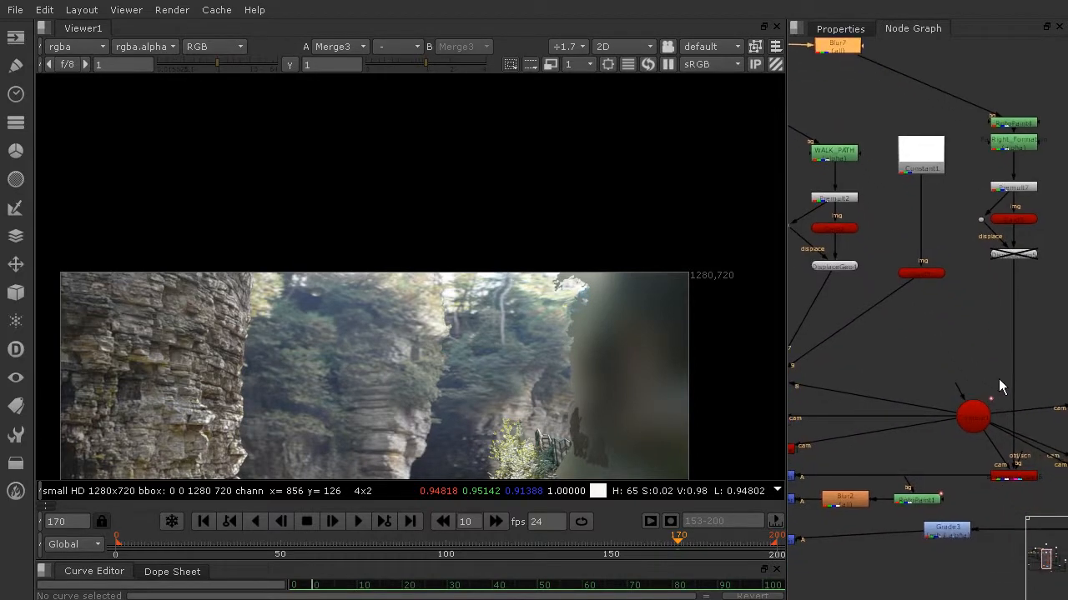
middle_drag(921, 228, 984, 303)
middle_drag(976, 480, 948, 344)
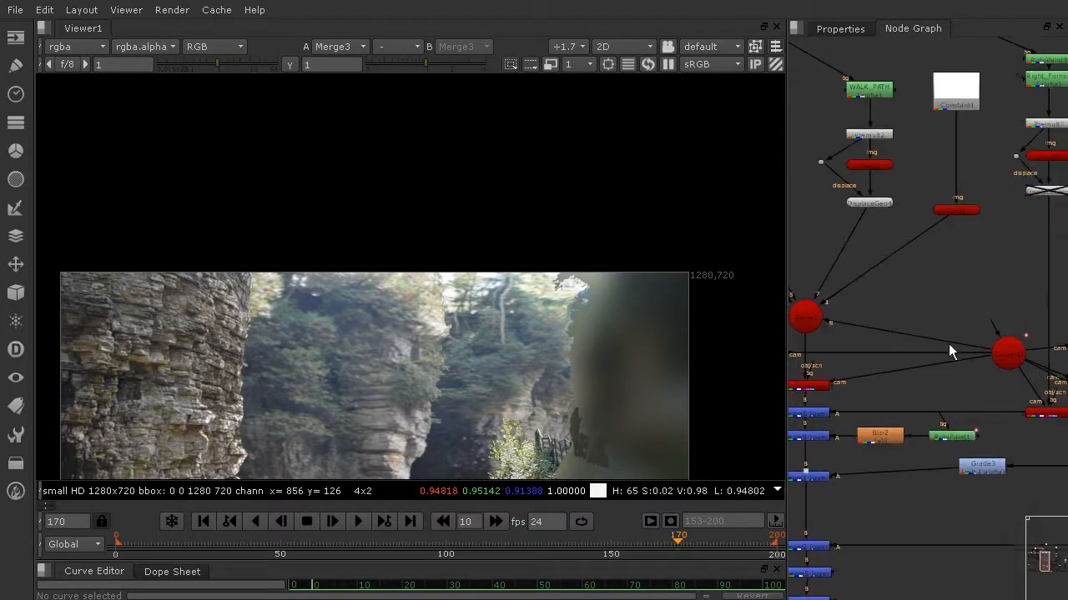
middle_drag(1000, 166, 1015, 327)
click(869, 146)
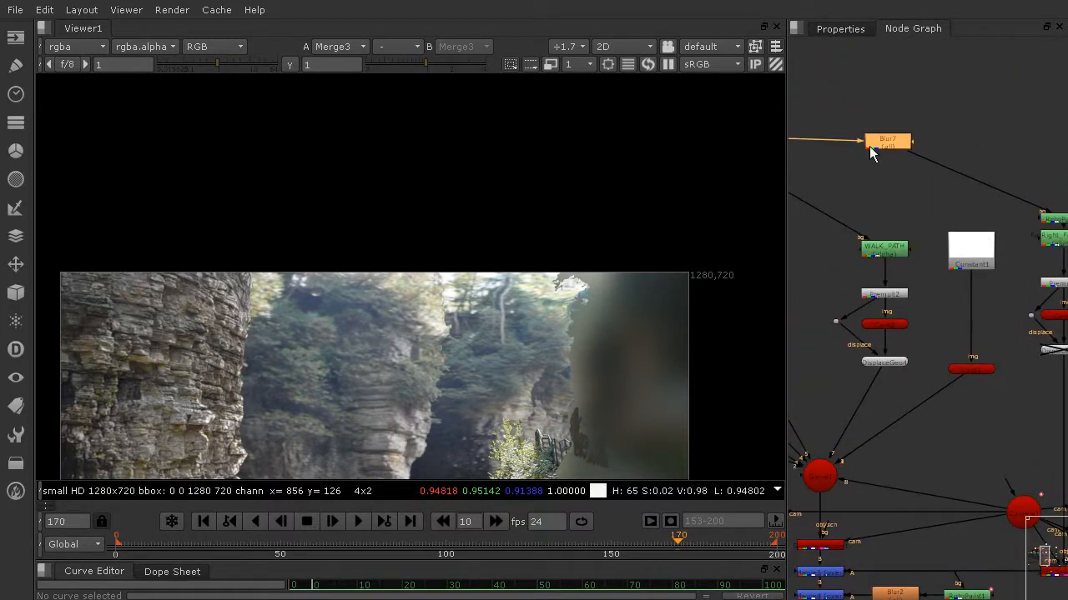
middle_drag(909, 162, 1001, 260)
mouse_move(1017, 258)
mouse_down()
mouse_move(808, 224)
mouse_move(782, 231)
mouse_move(831, 235)
mouse_move(888, 211)
mouse_move(997, 239)
mouse_move(1028, 406)
mouse_up()
middle_drag(1030, 401, 922, 62)
drag(927, 85, 982, 425)
middle_drag(1004, 425, 1015, 471)
drag(1006, 473, 1023, 381)
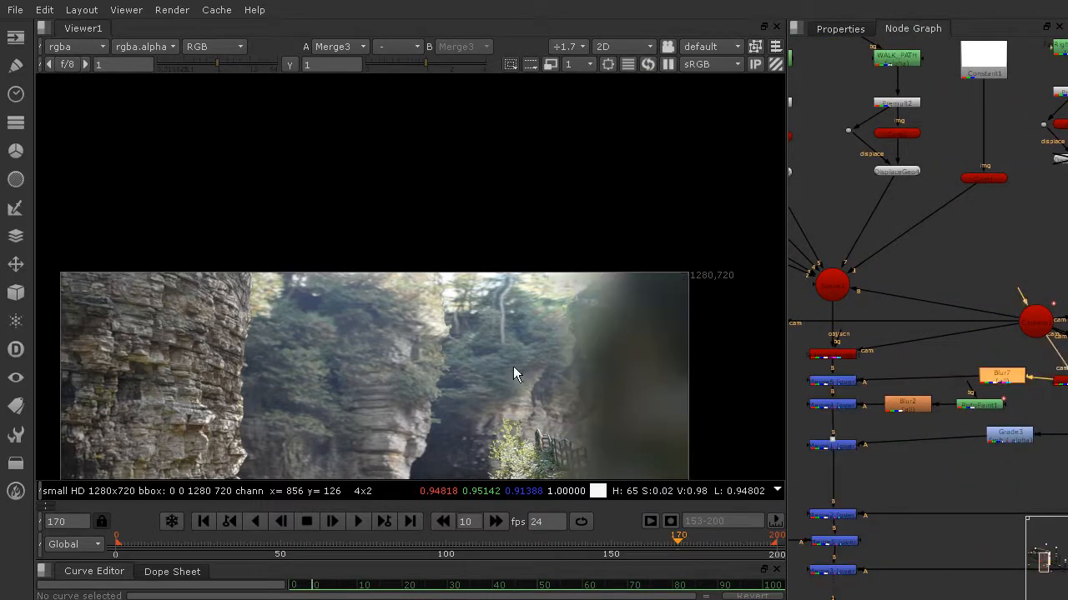
Set Blur7's size to 1 and inspect the softened foliage edge of the far right formation in the composite
click(839, 29)
double_click(883, 134)
text(1)
key(Return)
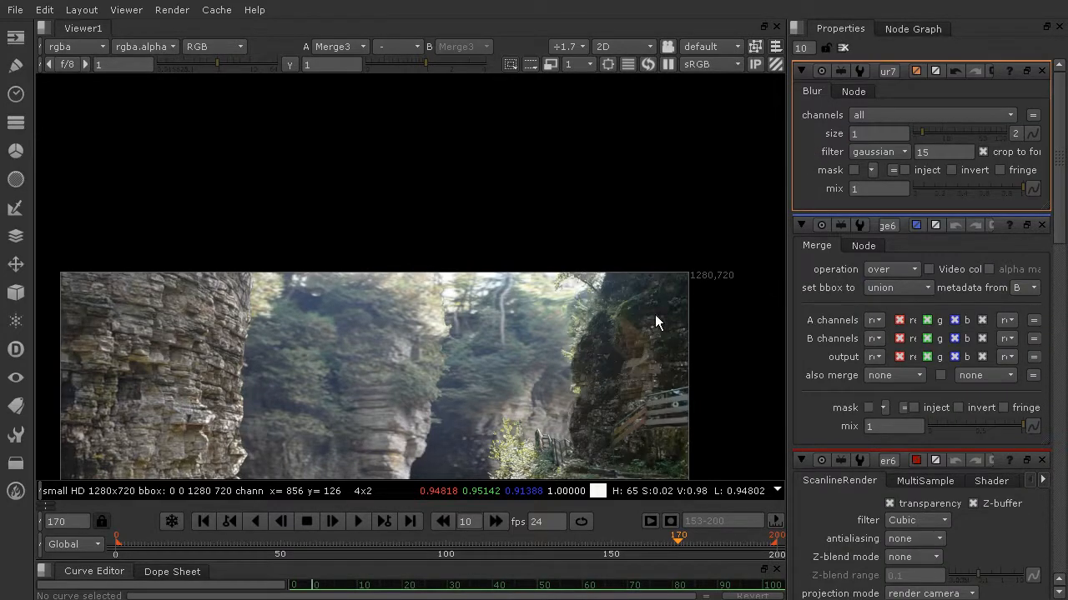
scroll(594, 291, up, 3)
scroll(588, 325, down, 5)
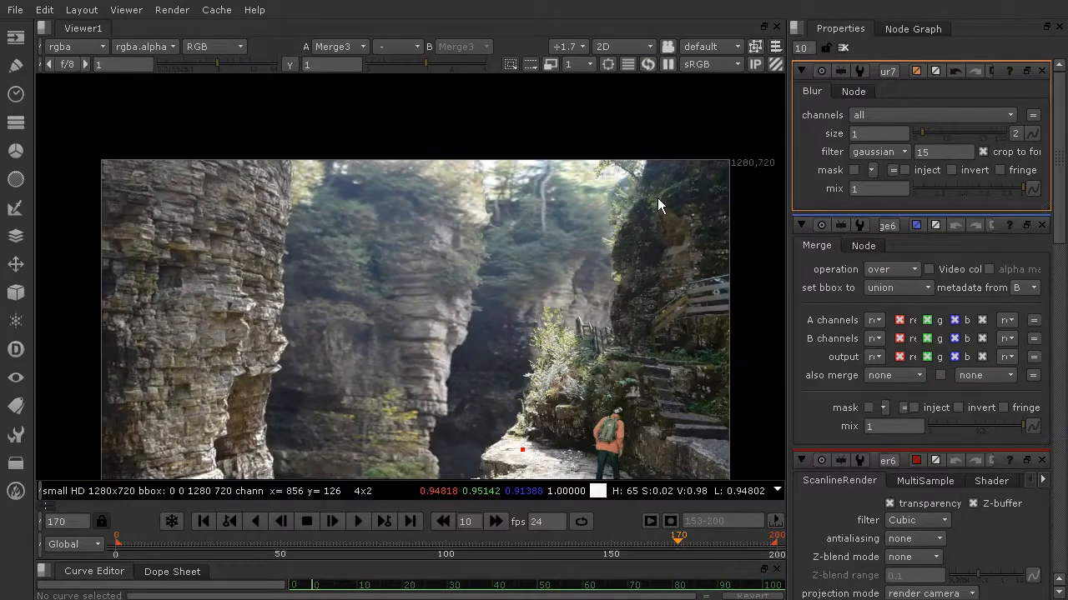
middle_drag(657, 197, 664, 154)
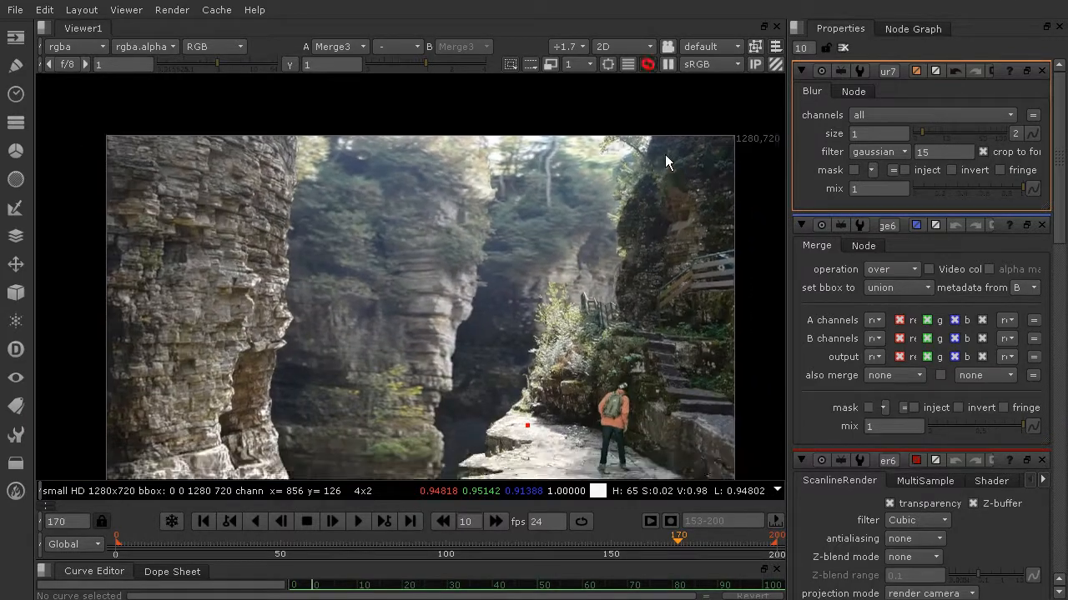